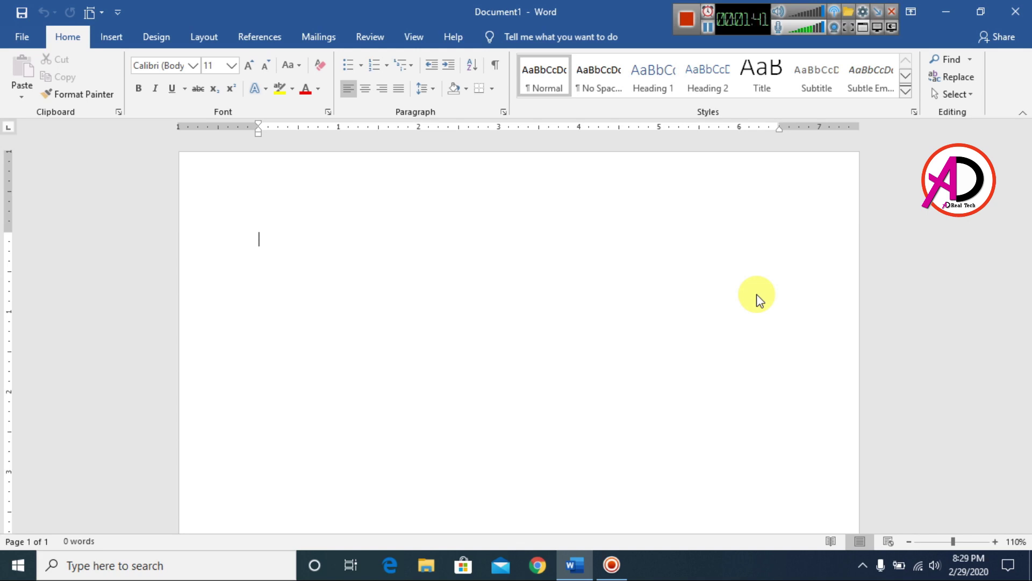
Bring up the full symbol collection and set its font to Webdings
{"action": "left_click", "coordinate": [105, 37]}
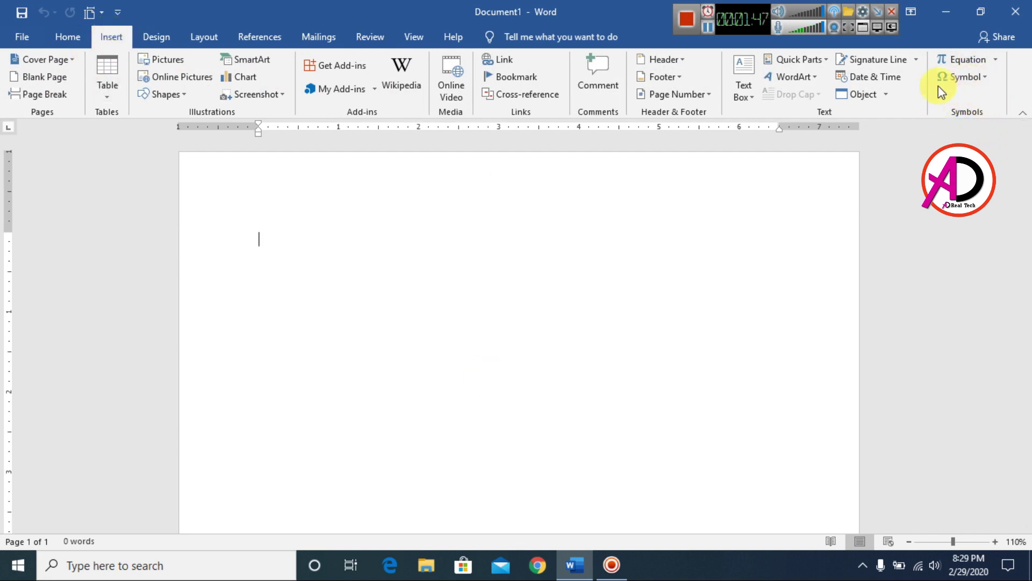
{"action": "left_click", "coordinate": [981, 79]}
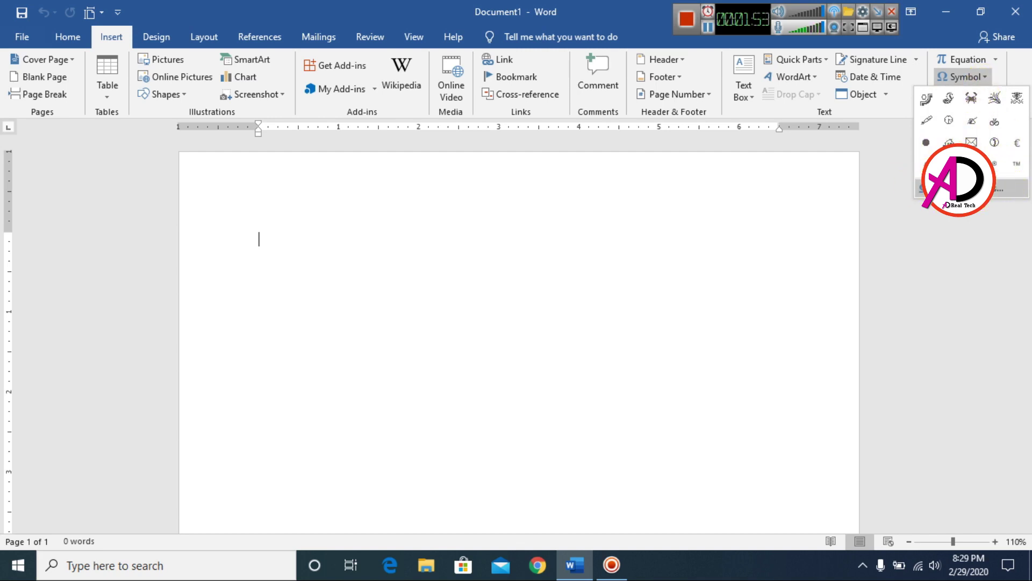
{"action": "left_click", "coordinate": [995, 192]}
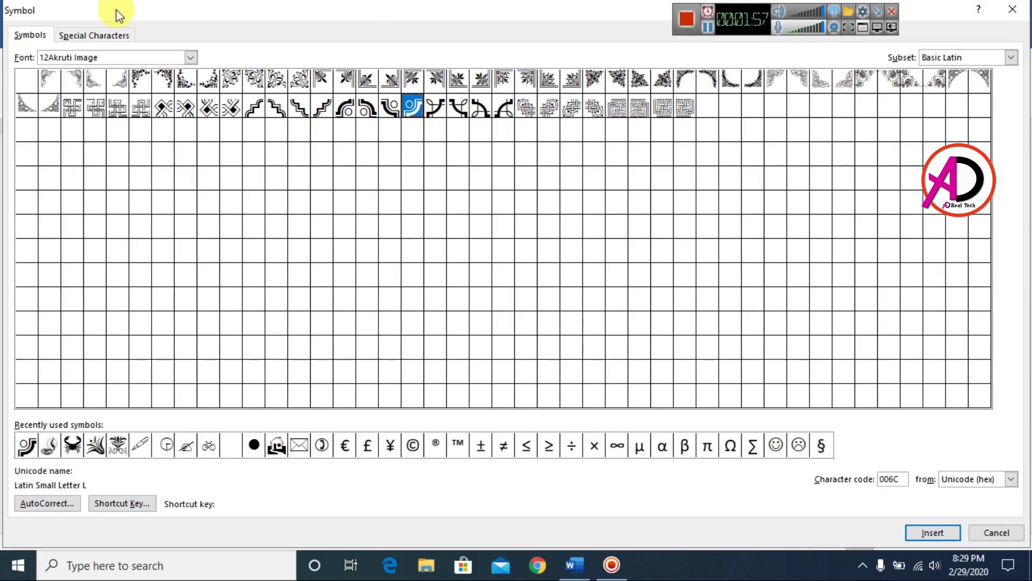
{"action": "left_click", "coordinate": [192, 58]}
{"action": "left_click_drag", "start_coordinate": [192, 86], "coordinate": [195, 123]}
{"action": "scroll", "coordinate": [196, 83], "scroll_direction": "up", "scroll_amount": 4}
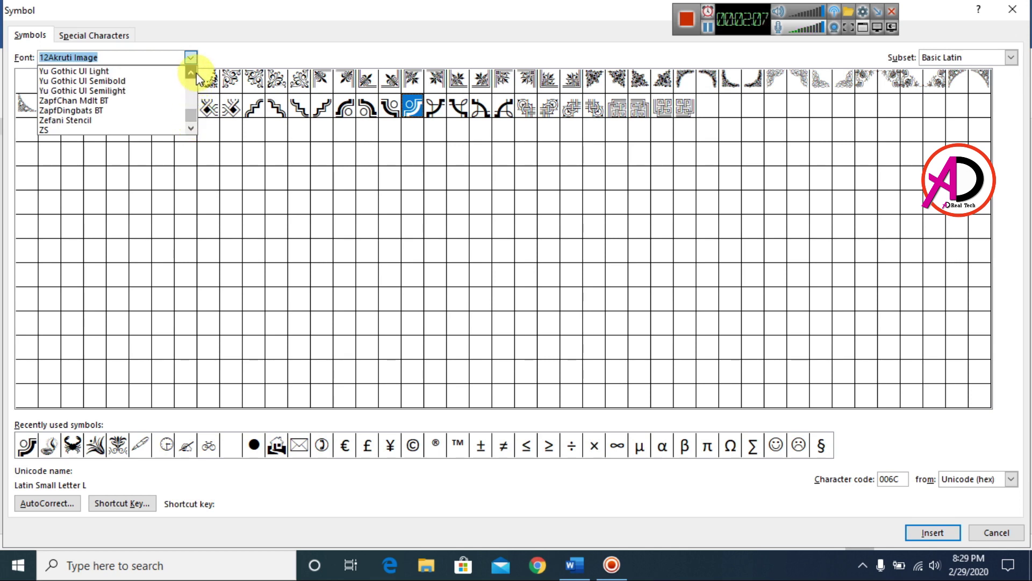
{"action": "scroll", "coordinate": [120, 90], "scroll_direction": "up", "scroll_amount": 2}
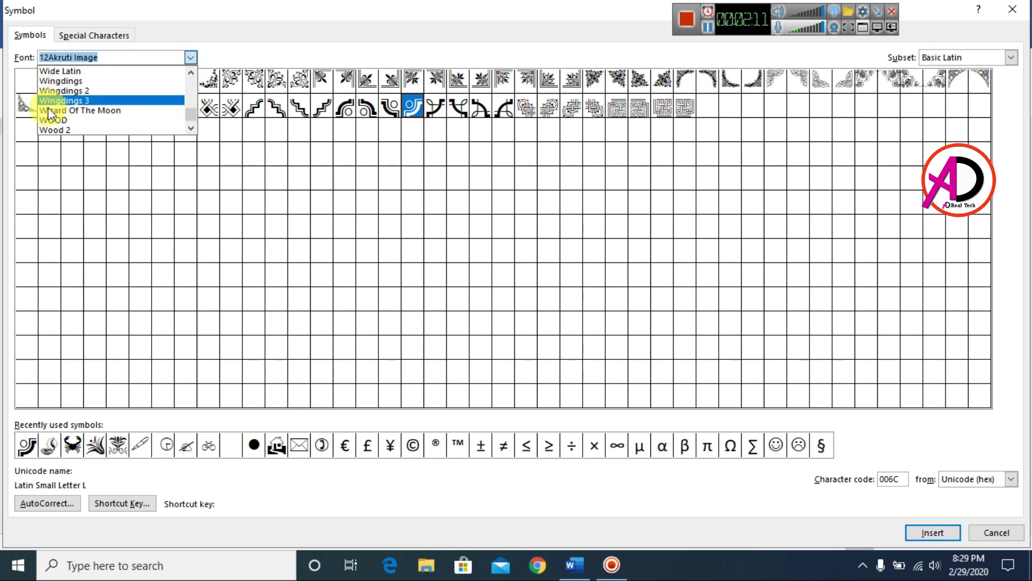
{"action": "scroll", "coordinate": [72, 124], "scroll_direction": "up", "scroll_amount": 1}
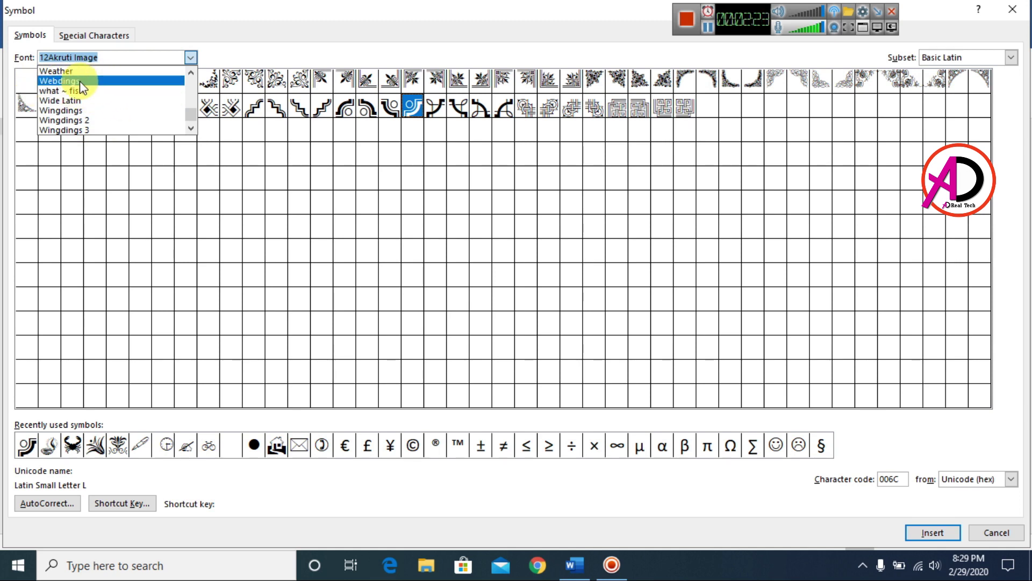
{"action": "scroll", "coordinate": [134, 111], "scroll_direction": "down", "scroll_amount": 5}
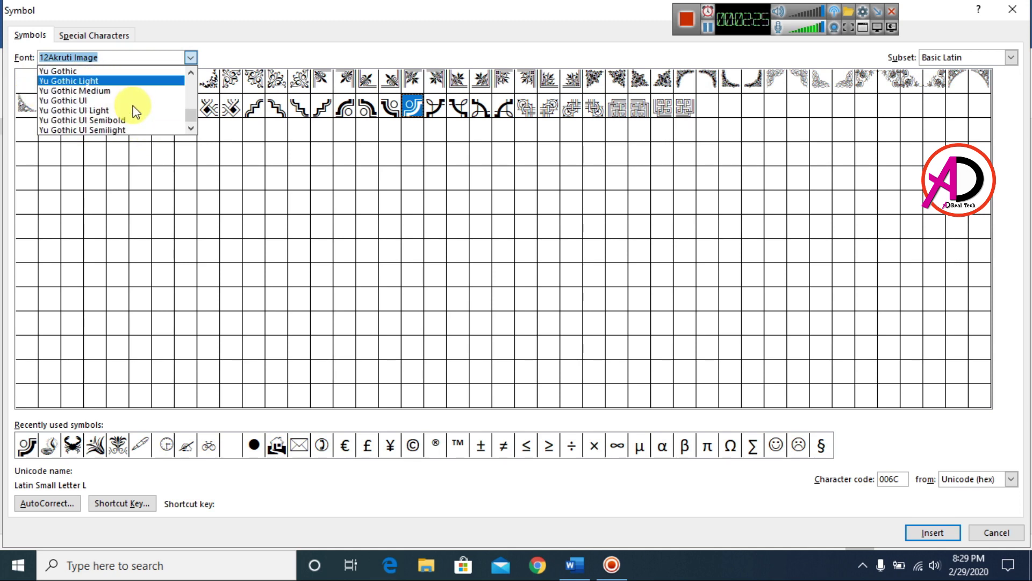
{"action": "scroll", "coordinate": [134, 113], "scroll_direction": "up", "scroll_amount": 4}
{"action": "scroll", "coordinate": [134, 113], "scroll_direction": "up", "scroll_amount": 2}
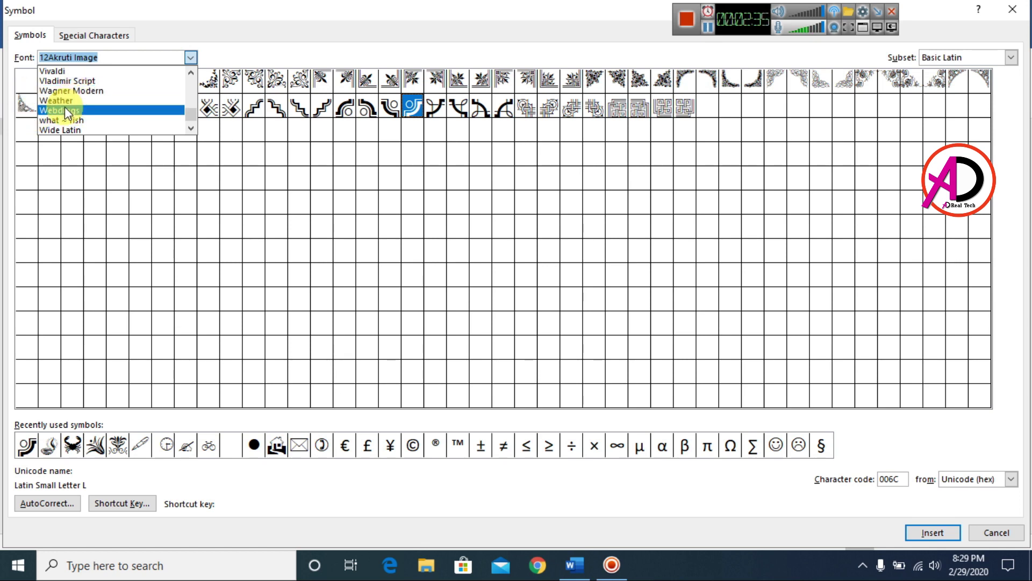
{"action": "left_click", "coordinate": [65, 109]}
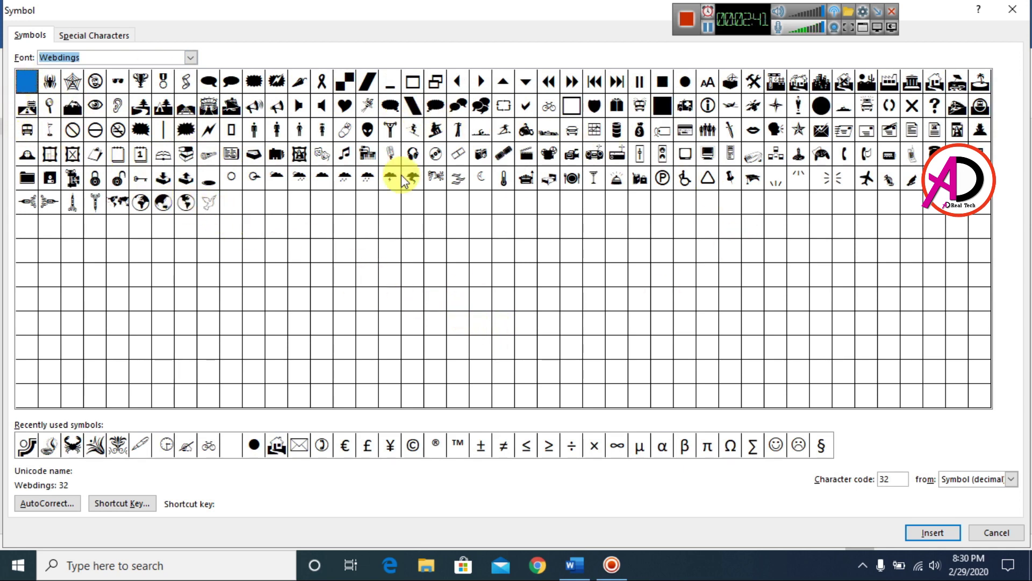
Insert the medal symbol, Webdings character code 38, at the start of the document and close the symbol dialog
{"action": "left_click", "coordinate": [161, 83]}
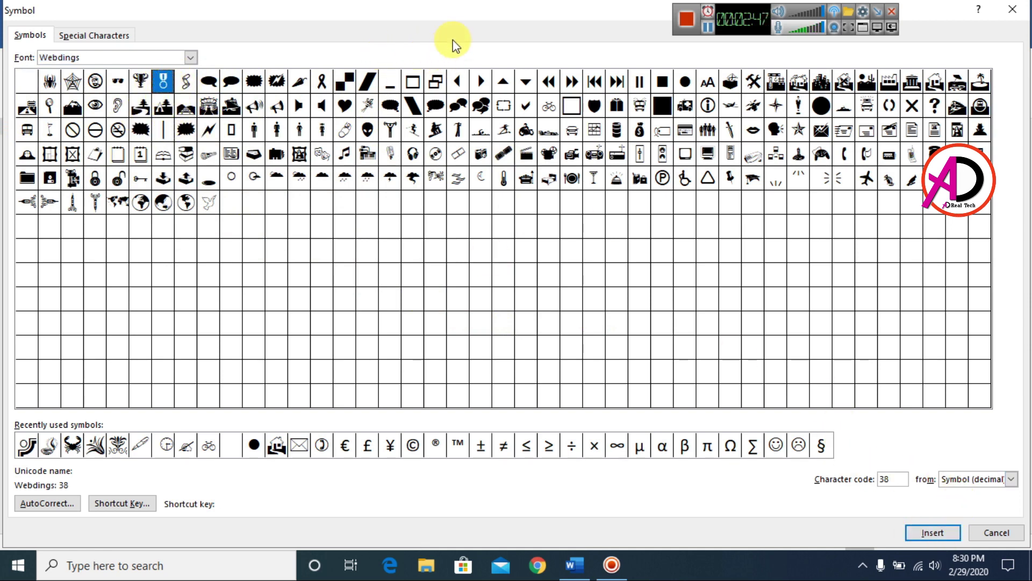
{"action": "double_click", "coordinate": [405, 11]}
{"action": "left_click_drag", "start_coordinate": [478, 134], "coordinate": [251, 82]}
{"action": "double_click", "coordinate": [250, 82]}
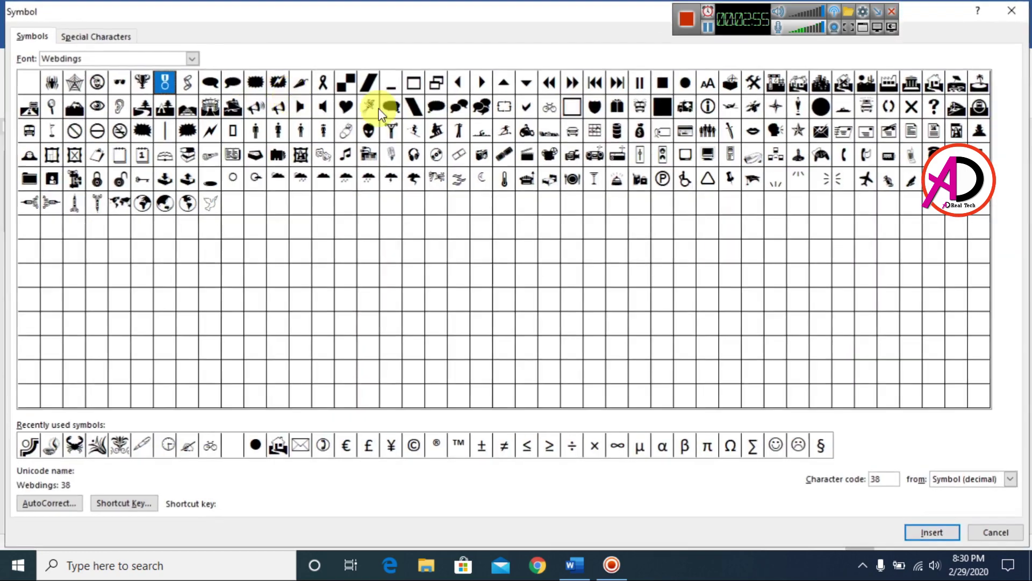
{"action": "double_click", "coordinate": [454, 13]}
{"action": "double_click", "coordinate": [346, 87]}
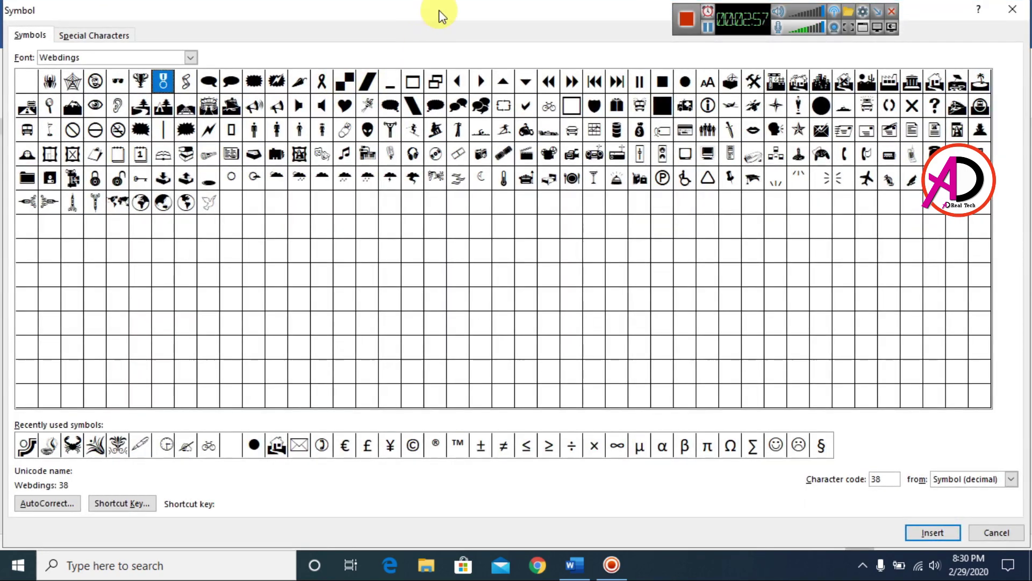
{"action": "double_click", "coordinate": [440, 11]}
{"action": "left_click_drag", "start_coordinate": [281, 85], "coordinate": [523, 129]}
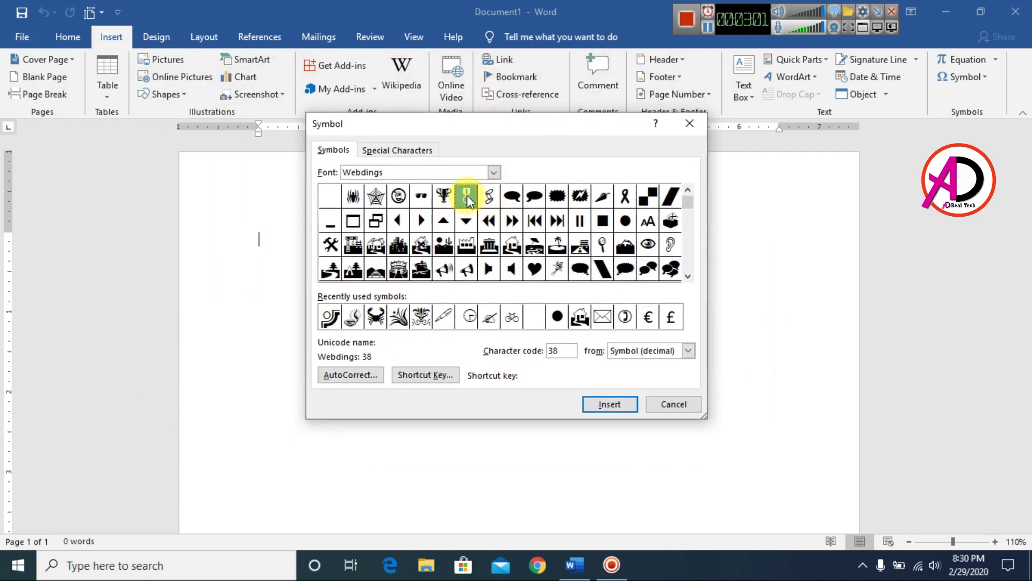
{"action": "left_click", "coordinate": [467, 198]}
{"action": "left_click", "coordinate": [613, 407]}
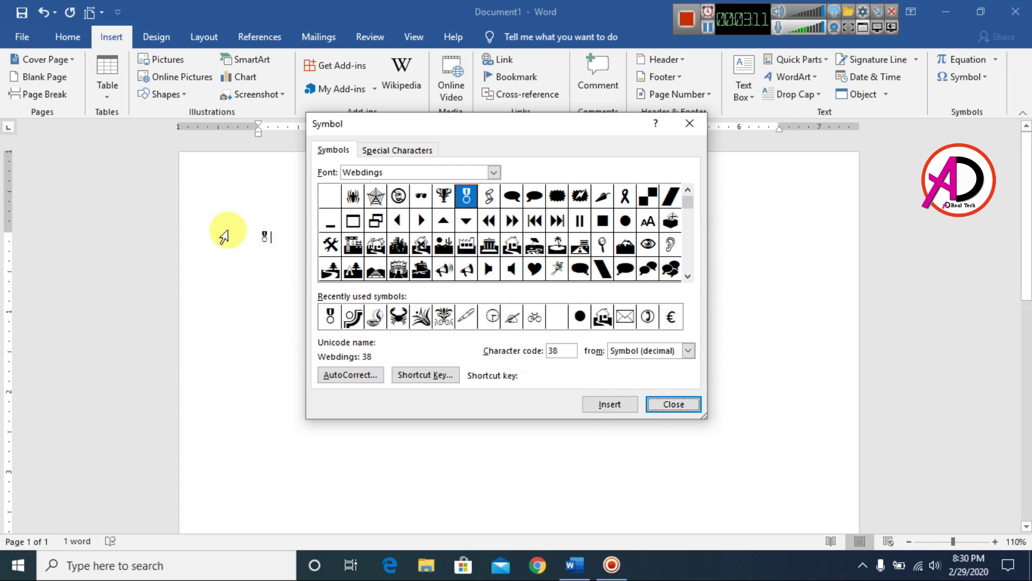
{"action": "left_click", "coordinate": [669, 402]}
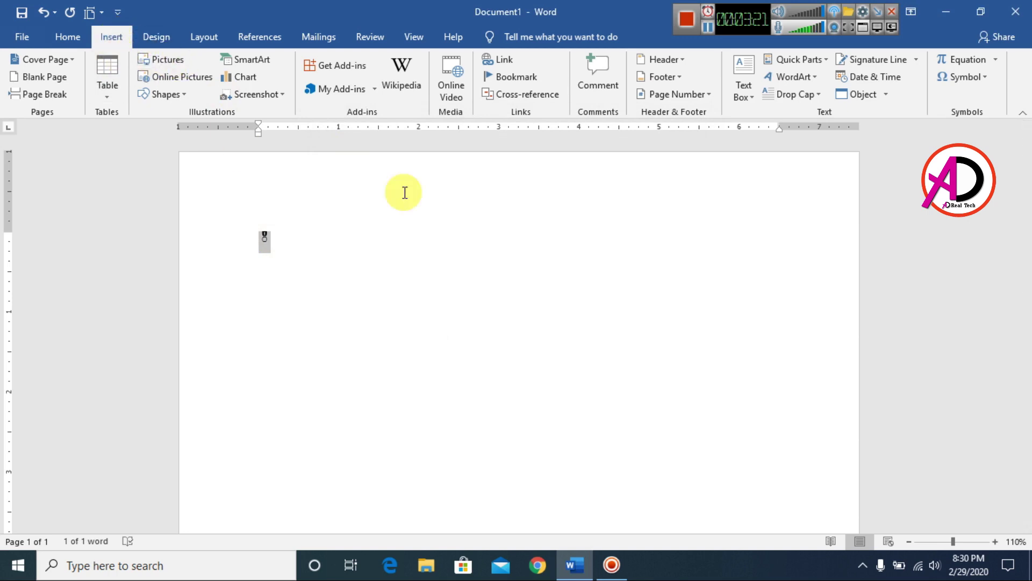
Convert the medal symbol to WordArt in the plain black style and move it lower and further right on the page
{"action": "left_click", "coordinate": [781, 81]}
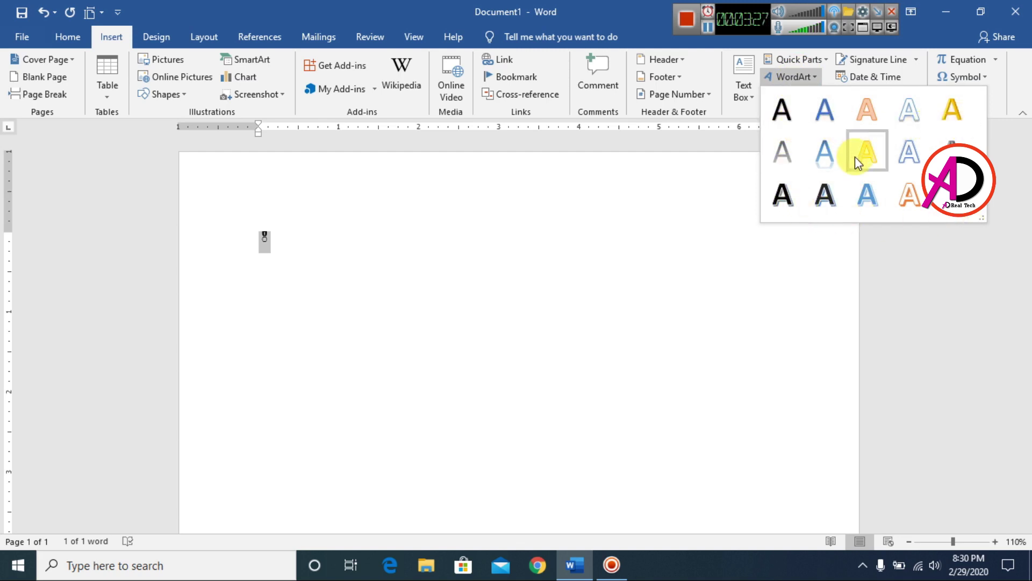
{"action": "left_click", "coordinate": [783, 119]}
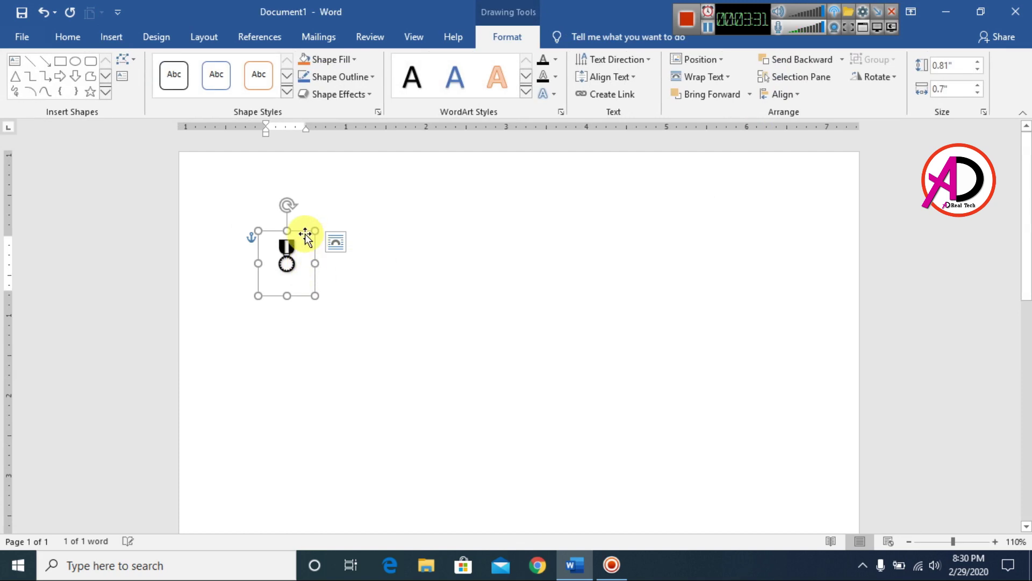
{"action": "left_click_drag", "start_coordinate": [309, 235], "coordinate": [560, 237]}
{"action": "left_click_drag", "start_coordinate": [442, 262], "coordinate": [398, 357]}
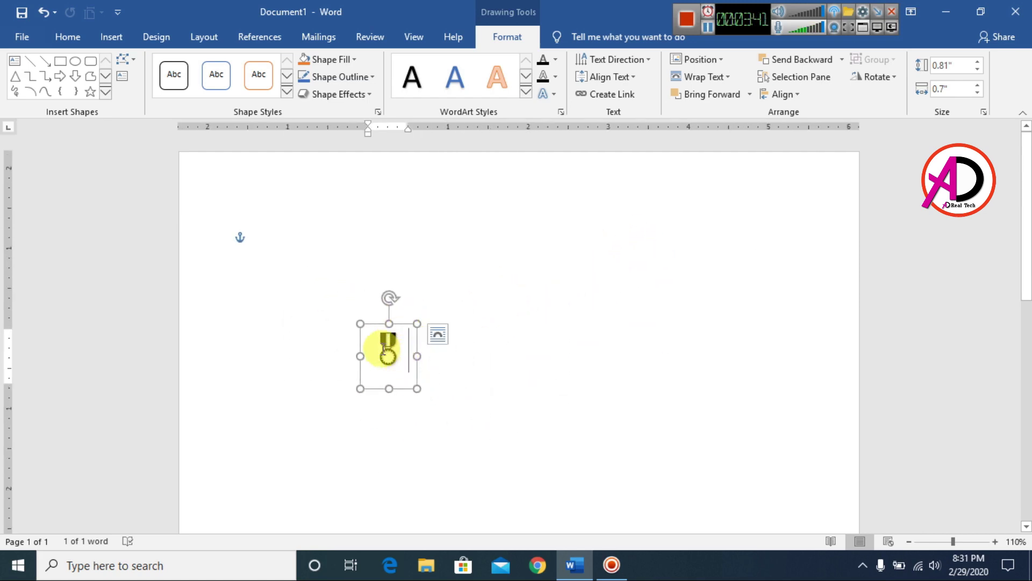
Give the WordArt medal a red text fill and no outline
{"action": "double_click", "coordinate": [382, 348]}
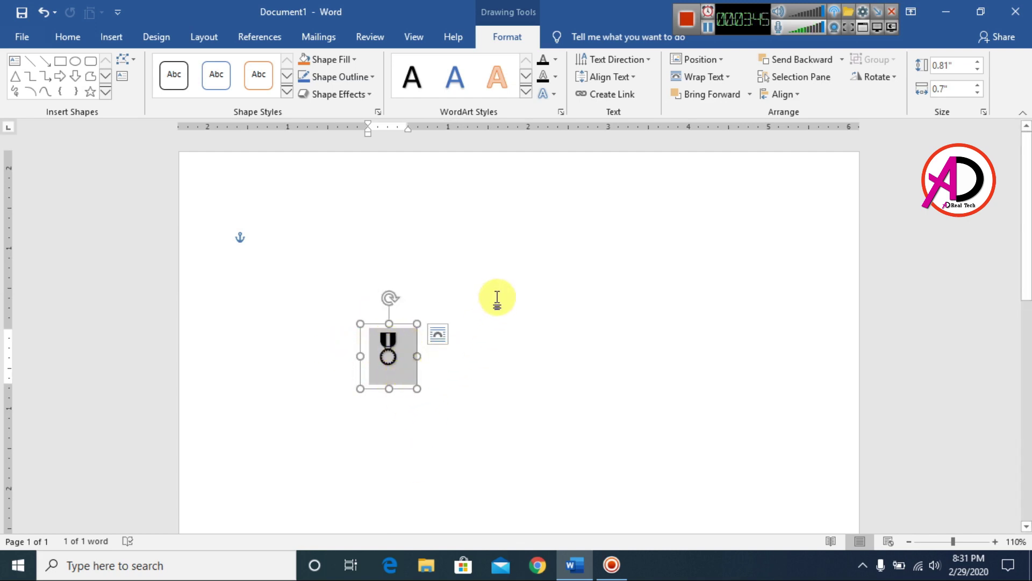
{"action": "left_click", "coordinate": [556, 60]}
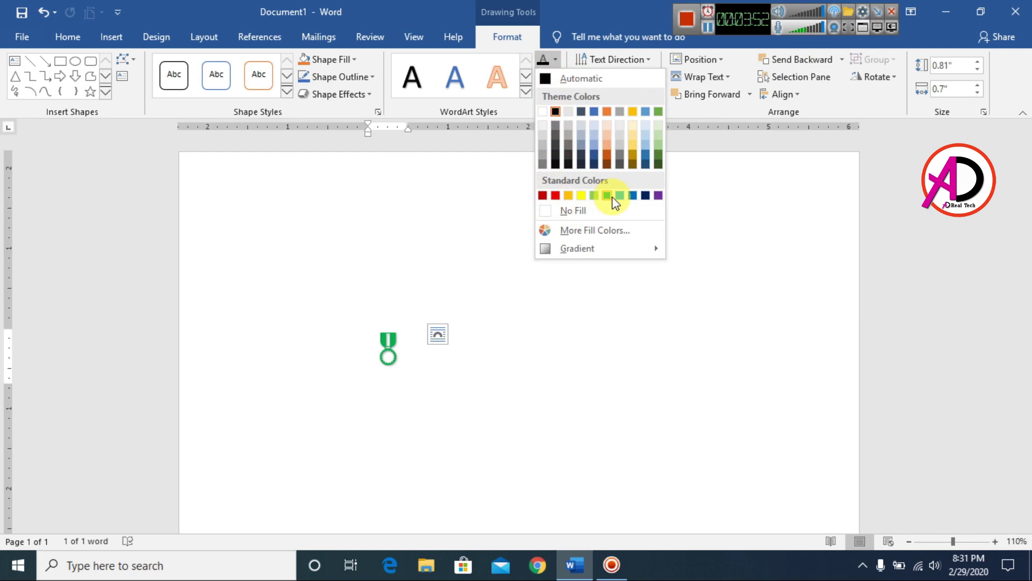
{"action": "left_click", "coordinate": [555, 194]}
{"action": "left_click", "coordinate": [557, 78]}
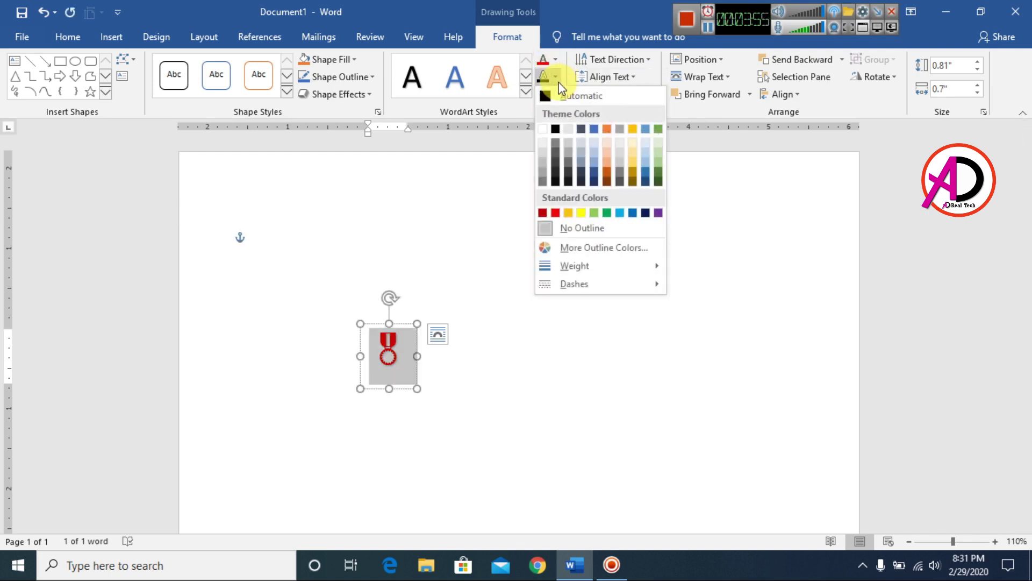
{"action": "left_click", "coordinate": [588, 227]}
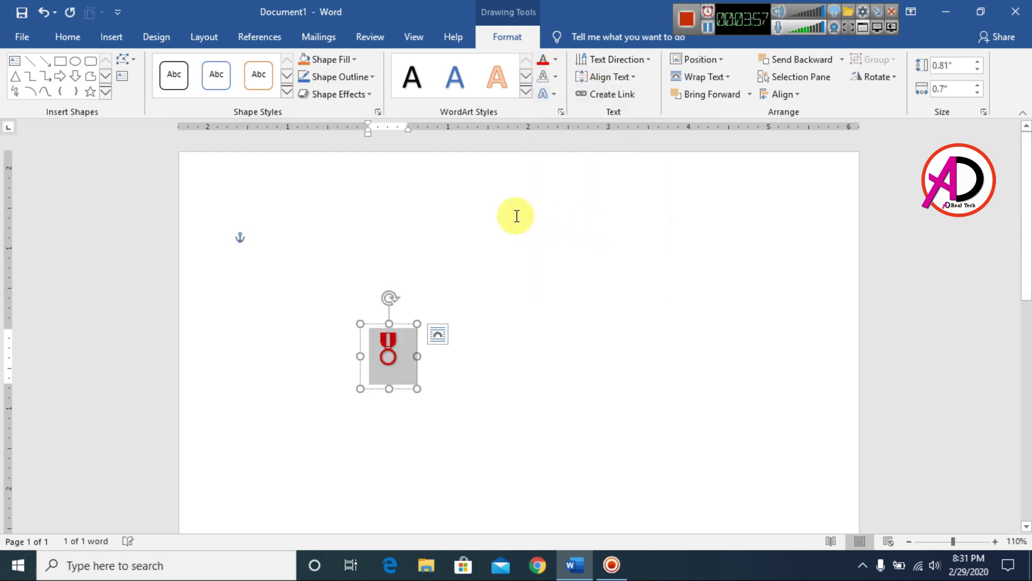
Enlarge the medal to font size 110 and move it slightly up and left on the page
{"action": "left_click", "coordinate": [69, 38]}
{"action": "left_click", "coordinate": [250, 65]}
{"action": "left_click", "coordinate": [251, 65]}
{"action": "left_click", "coordinate": [250, 65]}
{"action": "left_click", "coordinate": [251, 65]}
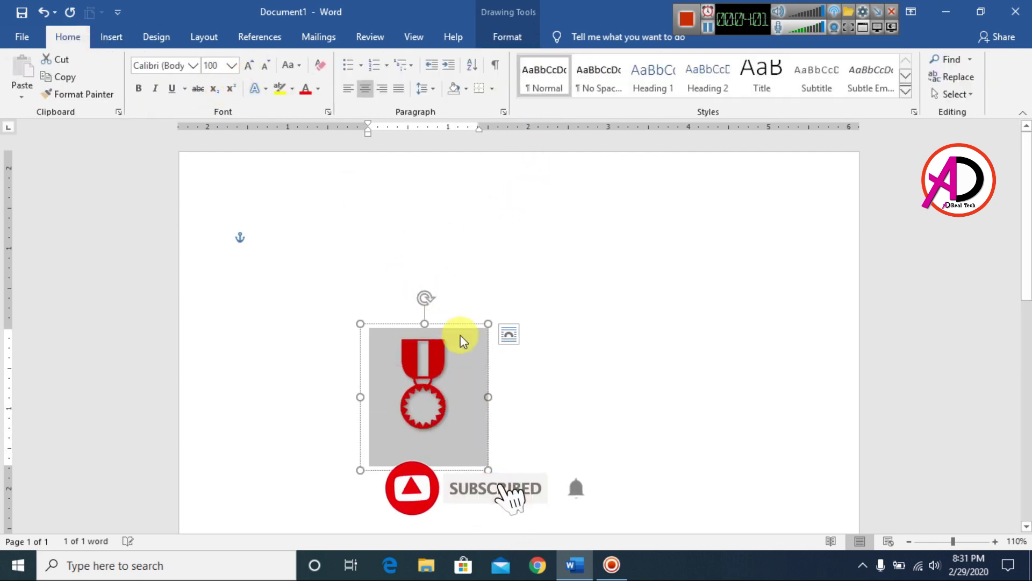
{"action": "left_click_drag", "start_coordinate": [459, 324], "coordinate": [422, 257]}
{"action": "left_click", "coordinate": [266, 65]}
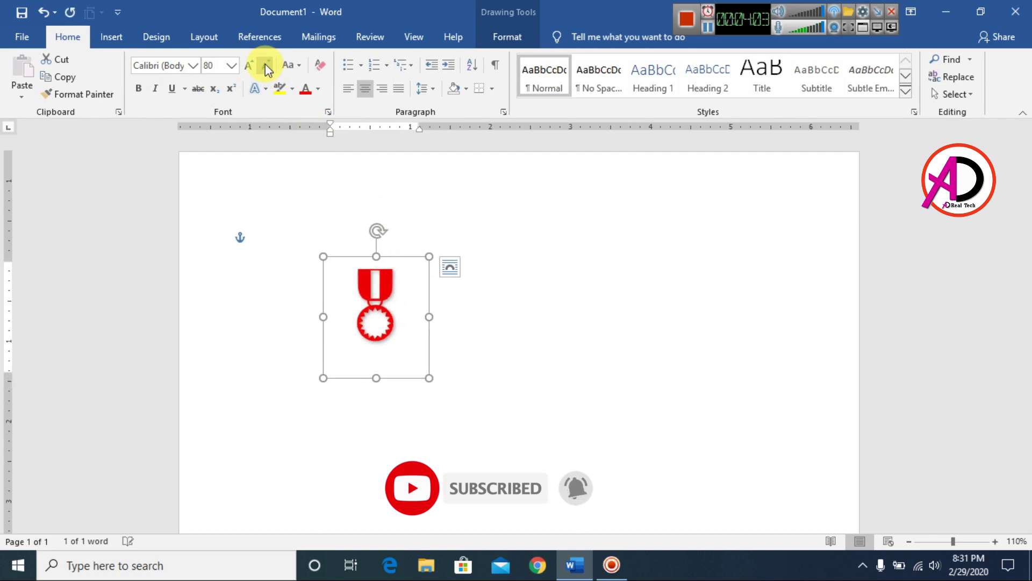
{"action": "left_click", "coordinate": [265, 66]}
{"action": "left_click", "coordinate": [248, 65]}
{"action": "left_click", "coordinate": [249, 65]}
{"action": "left_click", "coordinate": [248, 66]}
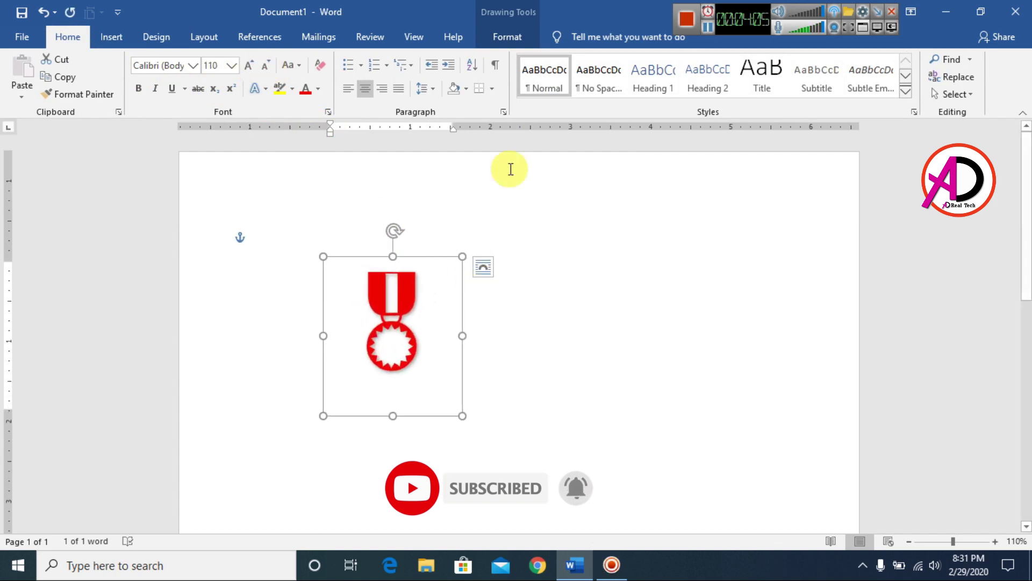
Set the medal's text outline to No Outline and apply the centred inner shadow
{"action": "left_click", "coordinate": [507, 36]}
{"action": "left_click", "coordinate": [557, 78]}
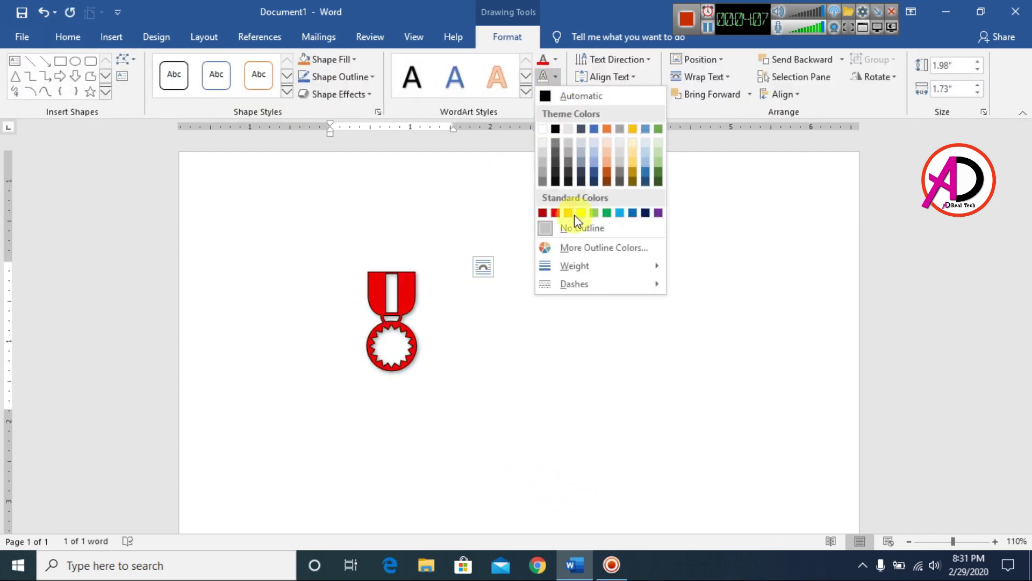
{"action": "left_click", "coordinate": [588, 231]}
{"action": "left_click", "coordinate": [546, 96]}
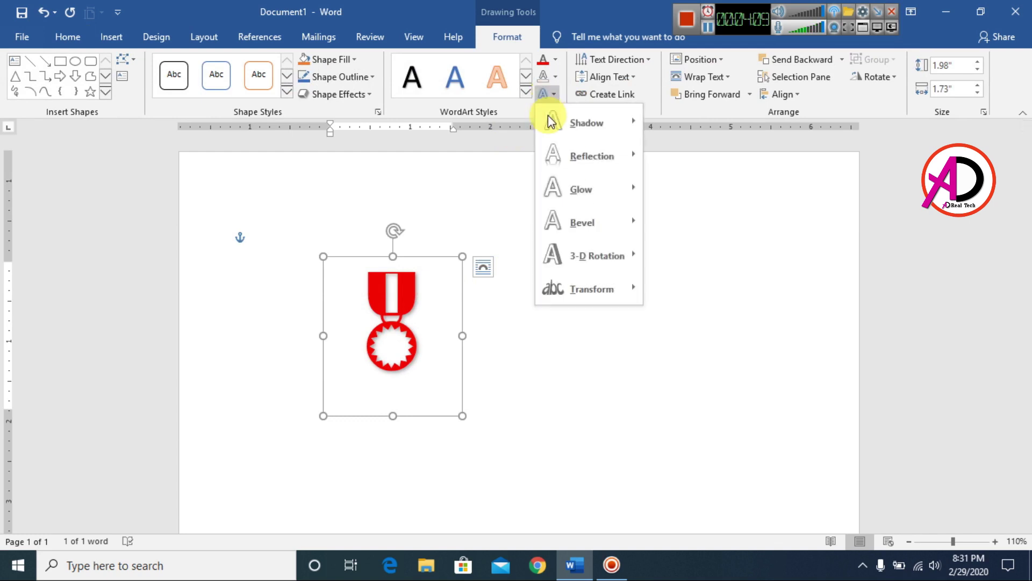
{"action": "mouse_move", "coordinate": [598, 130]}
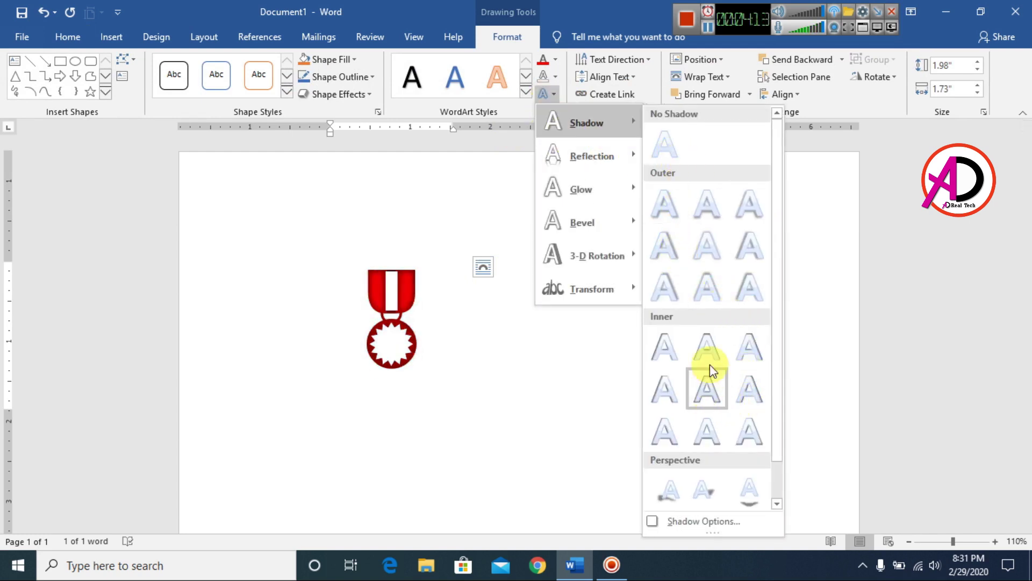
{"action": "left_click", "coordinate": [715, 398]}
Move the medal to the page's left margin, just below the first text line, and deselect it
{"action": "left_click_drag", "start_coordinate": [445, 271], "coordinate": [322, 274]}
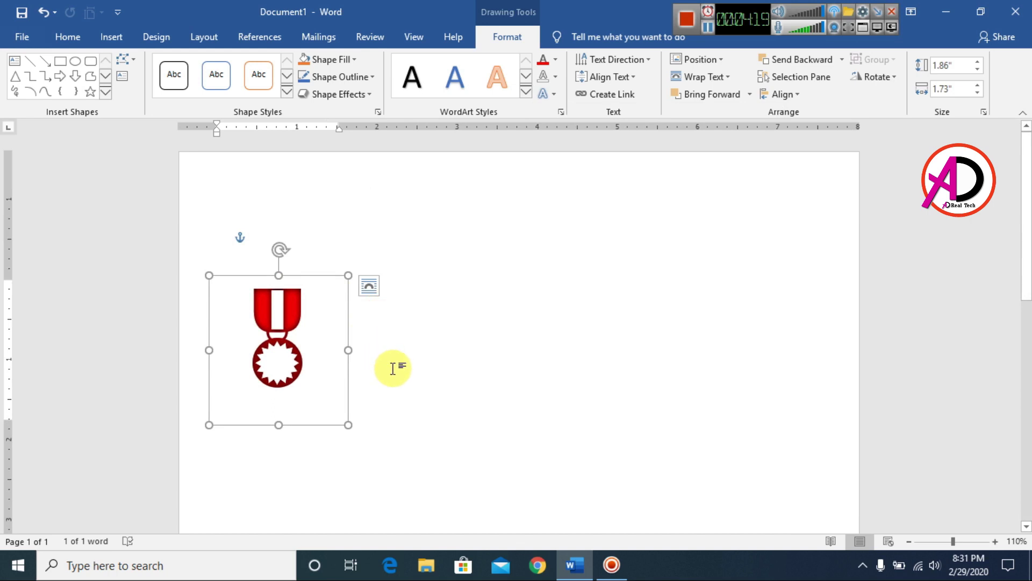
{"action": "left_click", "coordinate": [508, 362]}
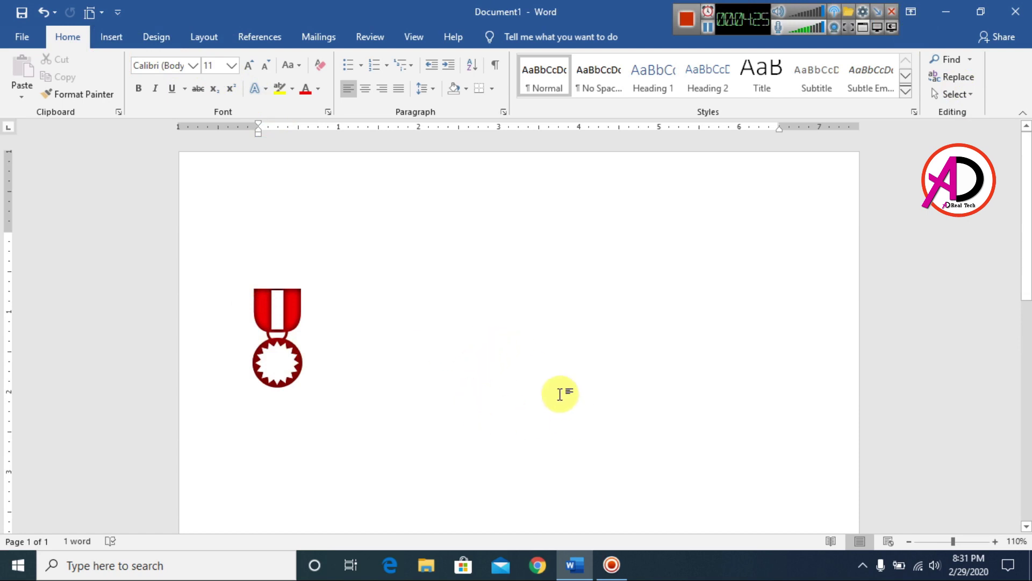
{"action": "left_click", "coordinate": [286, 349]}
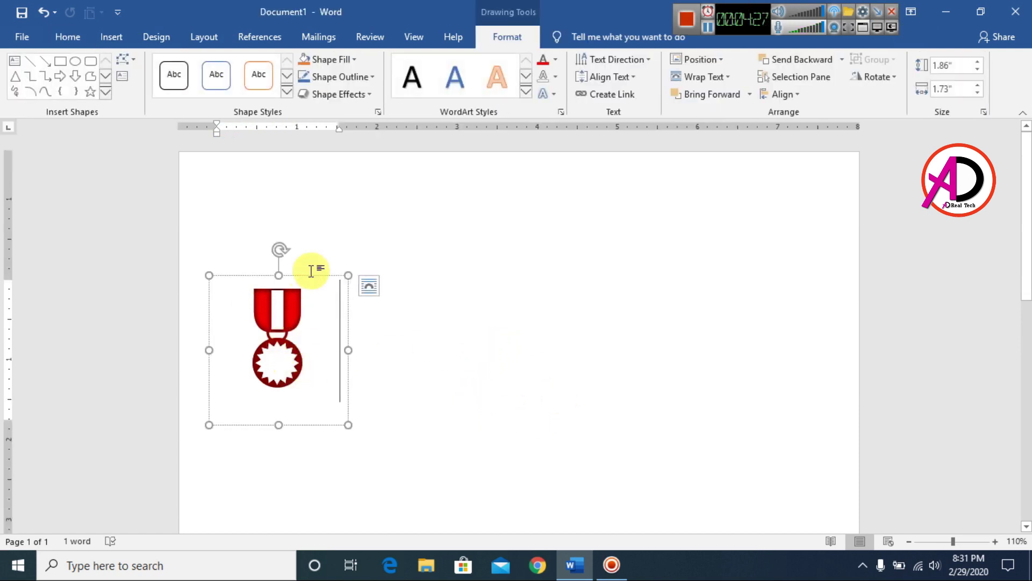
{"action": "mouse_move", "coordinate": [337, 275]}
{"action": "left_mouse_down"}
{"action": "mouse_move", "coordinate": [376, 267]}
{"action": "mouse_move", "coordinate": [331, 278]}
{"action": "left_mouse_up"}
{"action": "left_click", "coordinate": [590, 393]}
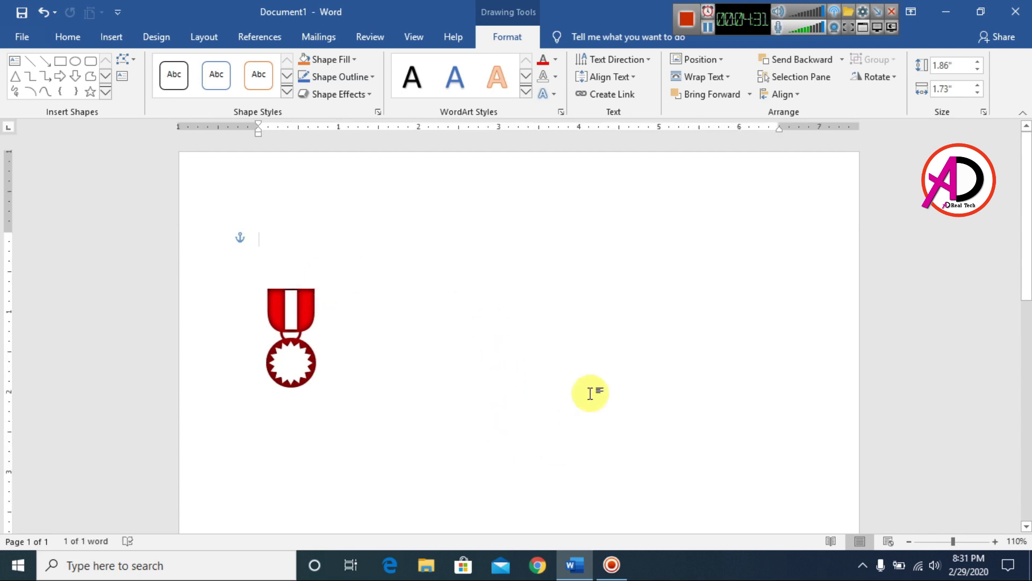
Insert the Webdings dove symbol, character code 255, on the first line of the document
{"action": "left_click", "coordinate": [114, 39]}
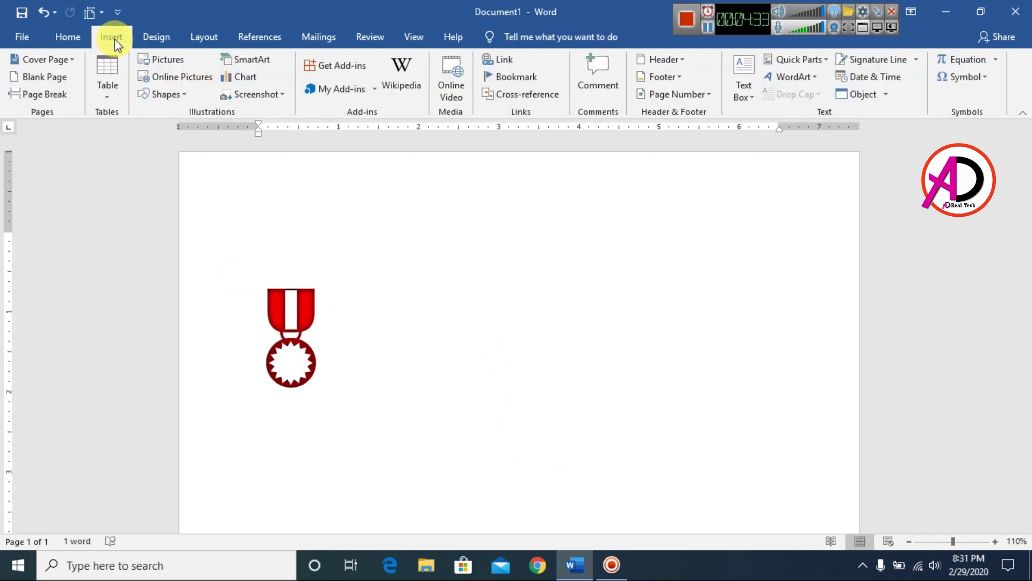
{"action": "left_click", "coordinate": [965, 77]}
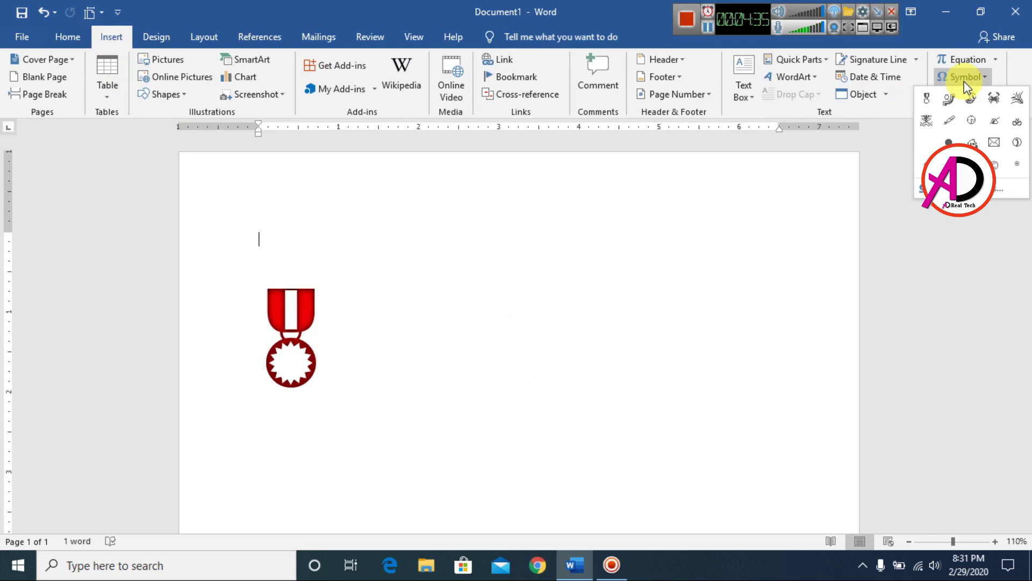
{"action": "left_click", "coordinate": [994, 198]}
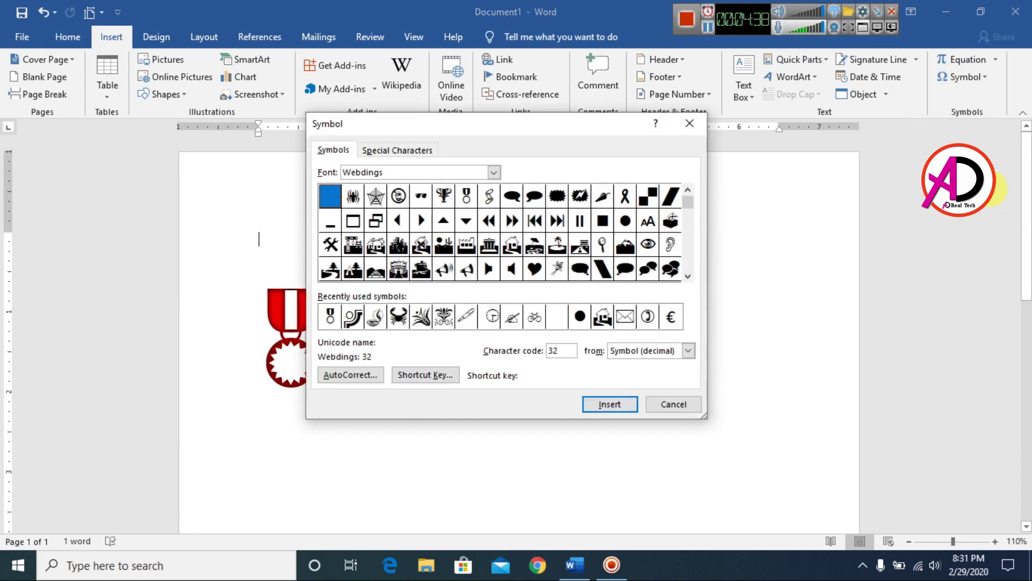
{"action": "double_click", "coordinate": [548, 128]}
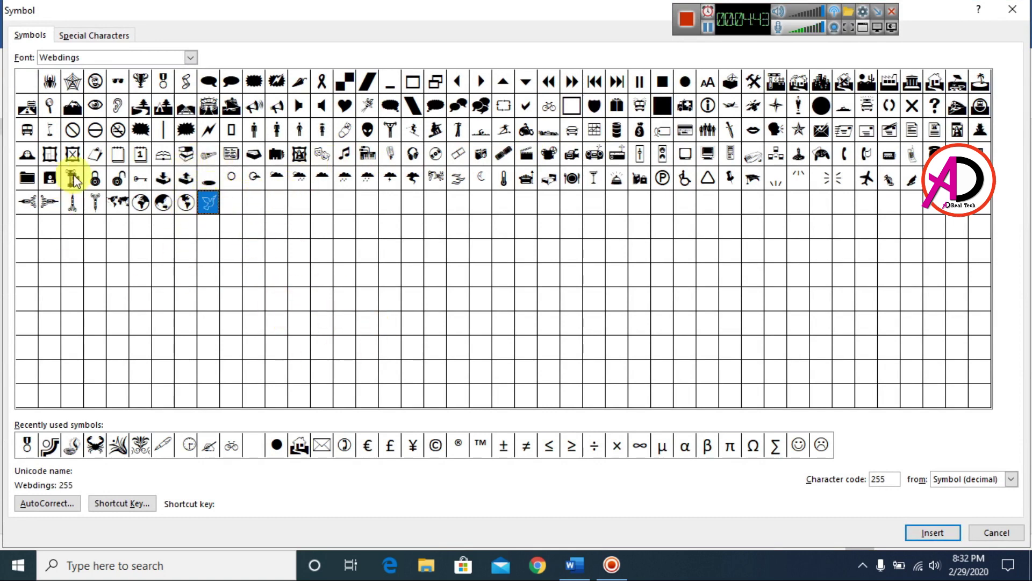
{"action": "left_click", "coordinate": [934, 535]}
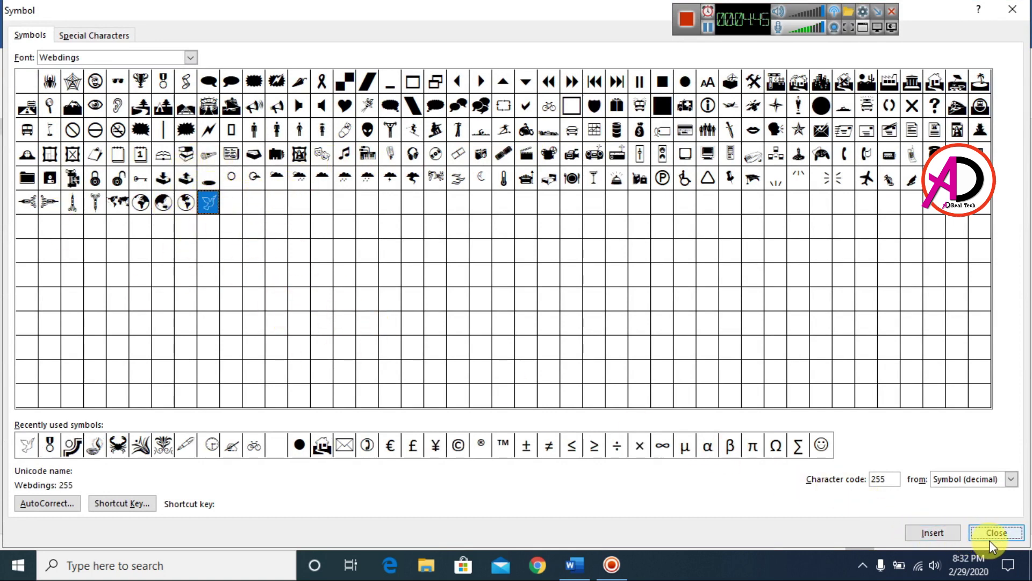
{"action": "left_click", "coordinate": [997, 532]}
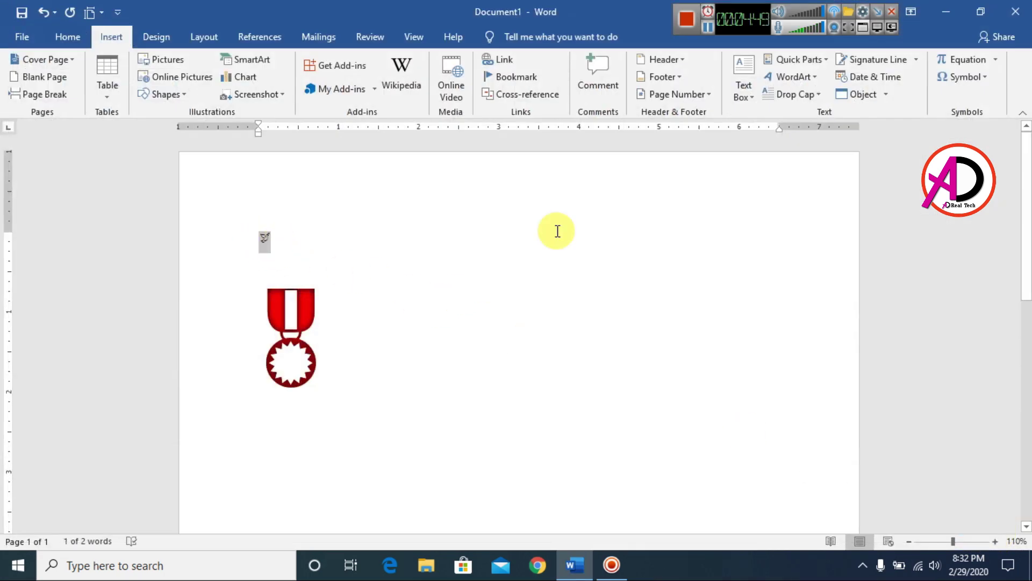
Convert the dove symbol to WordArt with the black fill and shadow style and move it to the right of the medal
{"action": "left_click", "coordinate": [793, 78]}
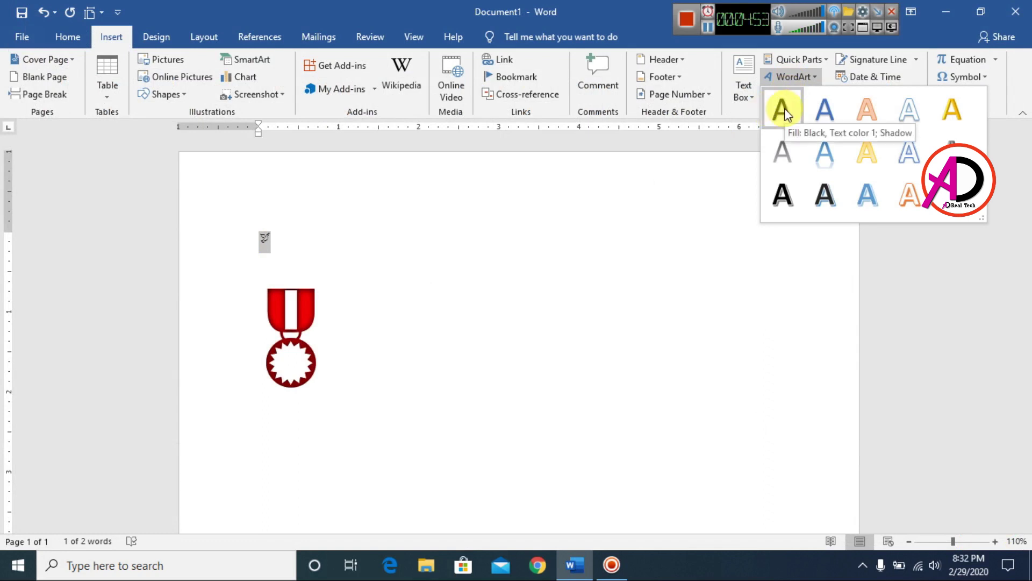
{"action": "left_click", "coordinate": [785, 108]}
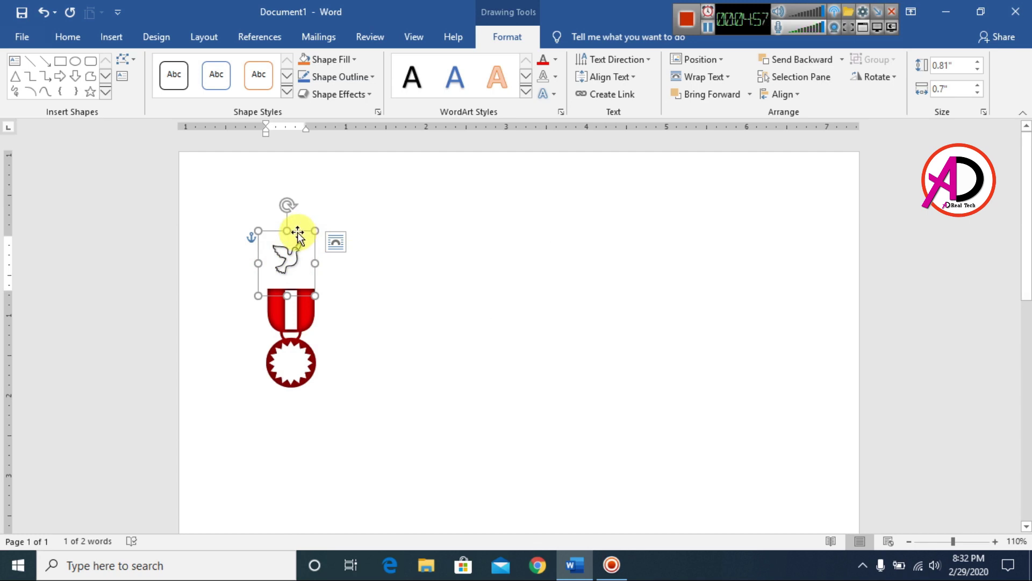
{"action": "left_click_drag", "start_coordinate": [297, 233], "coordinate": [459, 256]}
Give the dove WordArt a black text fill and set its text outline to No Outline
{"action": "left_click", "coordinate": [556, 62]}
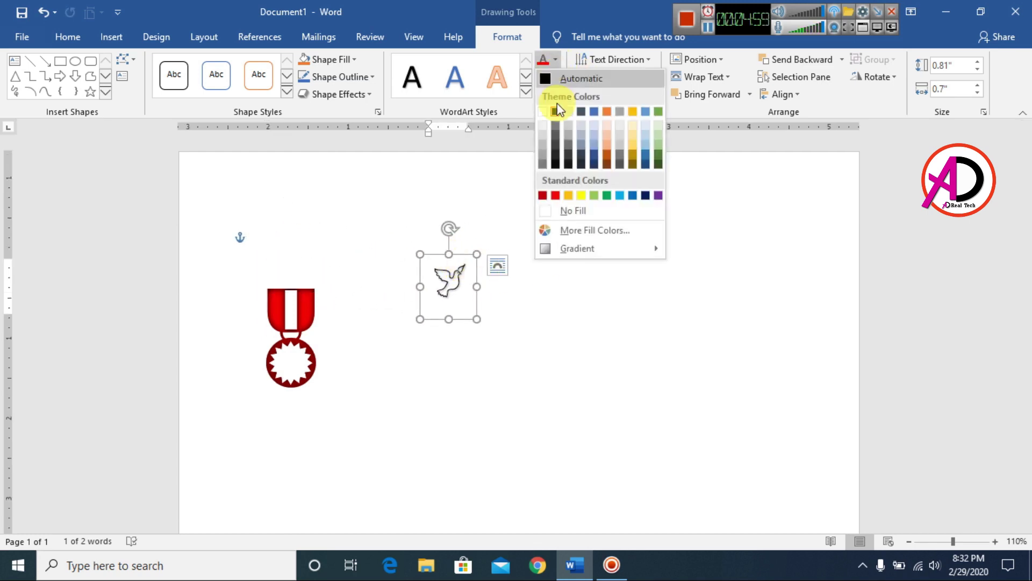
{"action": "left_click", "coordinate": [556, 108]}
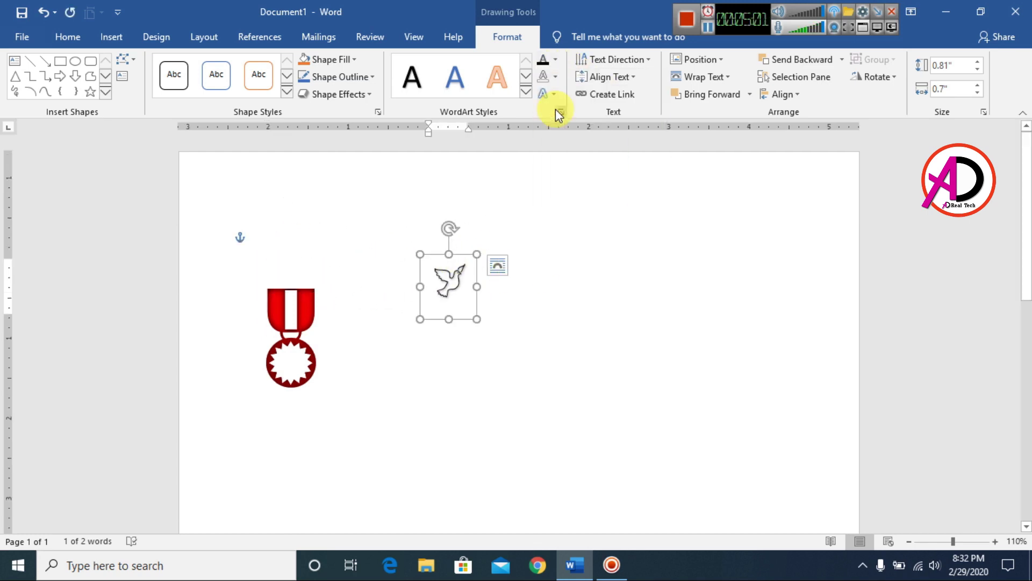
{"action": "left_click", "coordinate": [556, 76]}
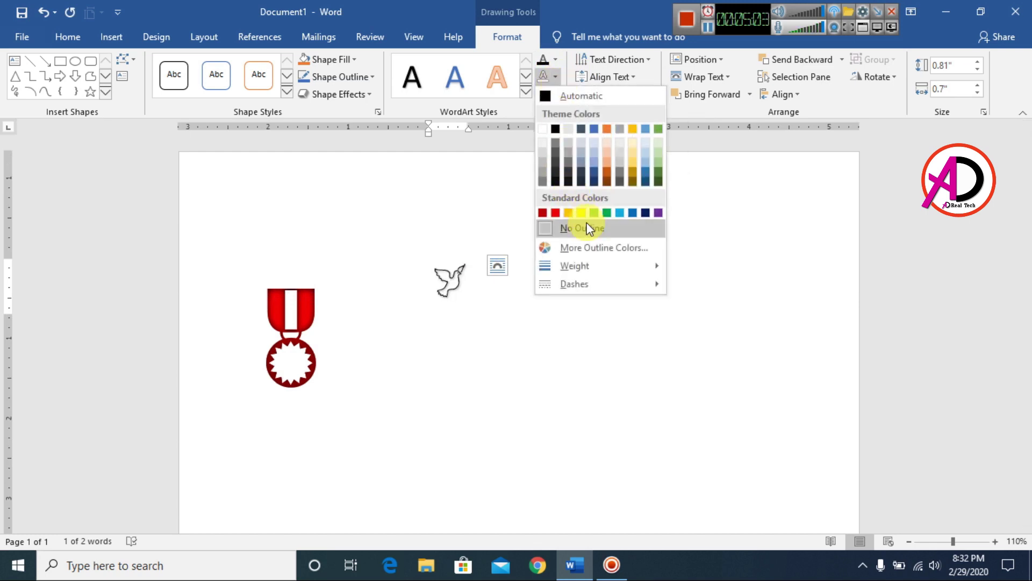
{"action": "left_click", "coordinate": [589, 229]}
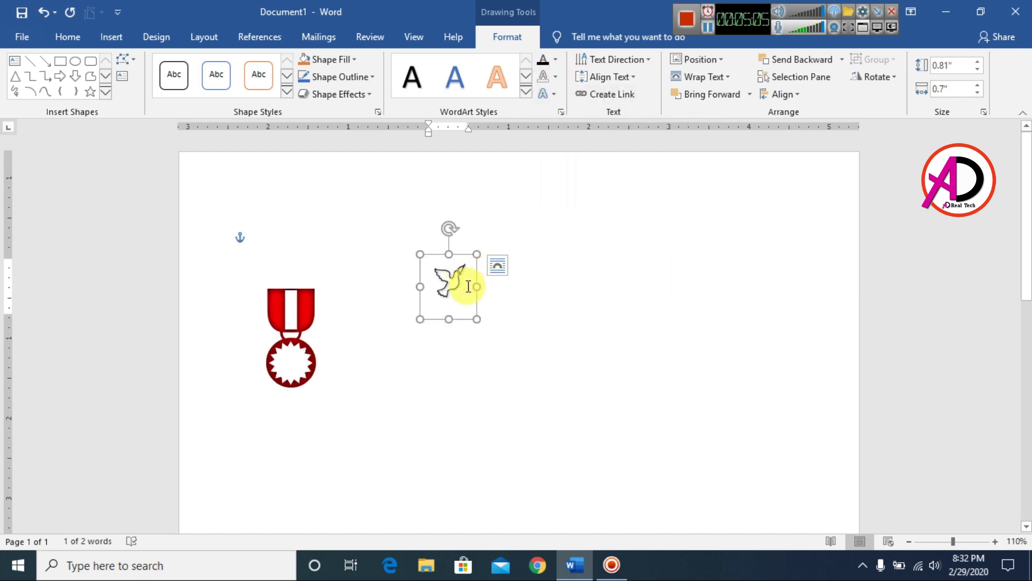
Enlarge the dove WordArt to font size 90
{"action": "key", "text": "ctrl+shift+greater"}
{"action": "key", "text": "ctrl+shift+greater"}
{"action": "key", "text": "ctrl+shift+greater"}
{"action": "key", "text": "ctrl+shift+greater"}
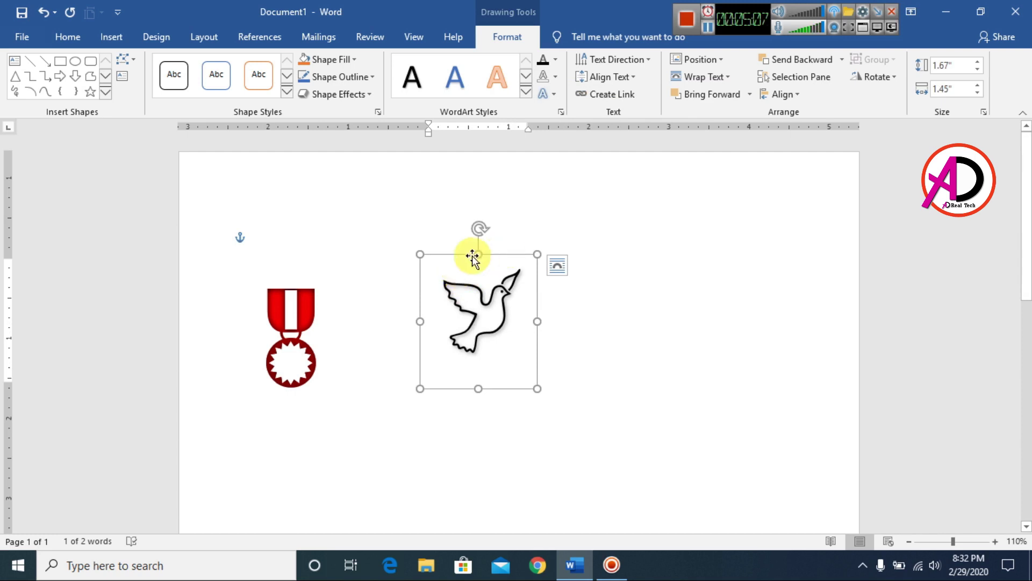
{"action": "left_click", "coordinate": [67, 36]}
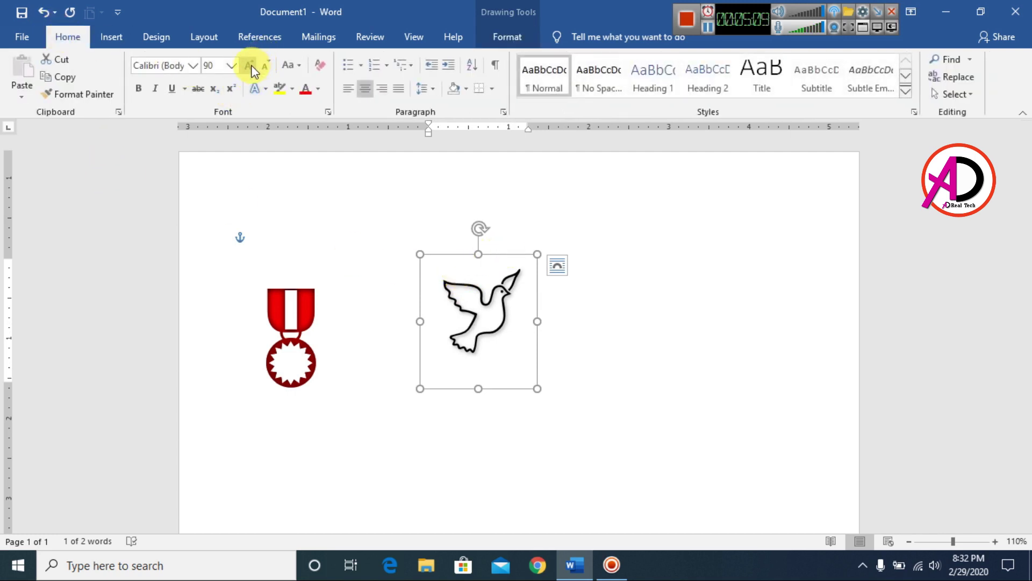
{"action": "left_click", "coordinate": [249, 65]}
{"action": "left_click", "coordinate": [265, 65]}
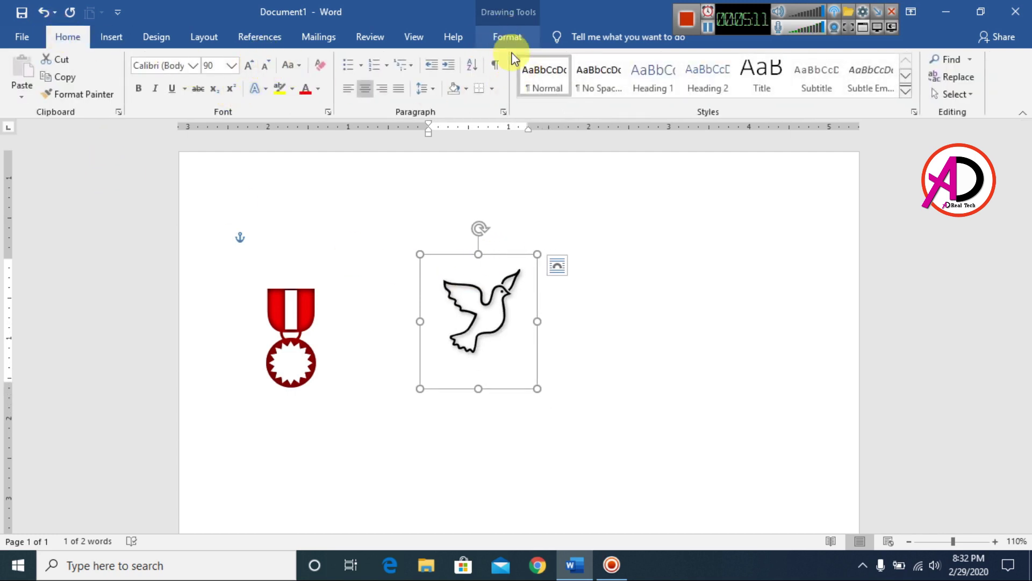
Remove the shadow from the dove WordArt by applying the No Shadow text effect
{"action": "left_click", "coordinate": [508, 39]}
{"action": "left_click", "coordinate": [547, 96]}
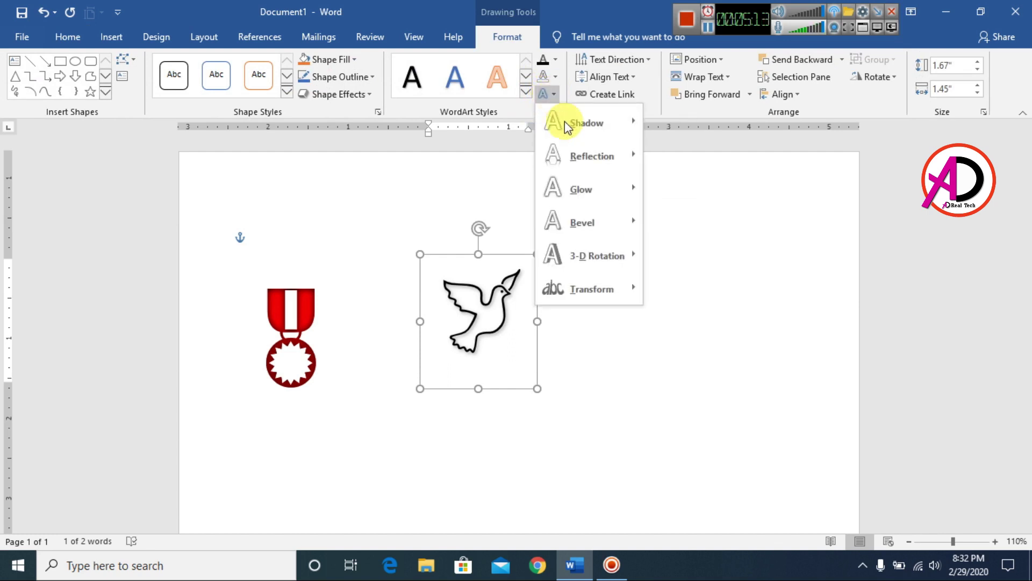
{"action": "mouse_move", "coordinate": [579, 125]}
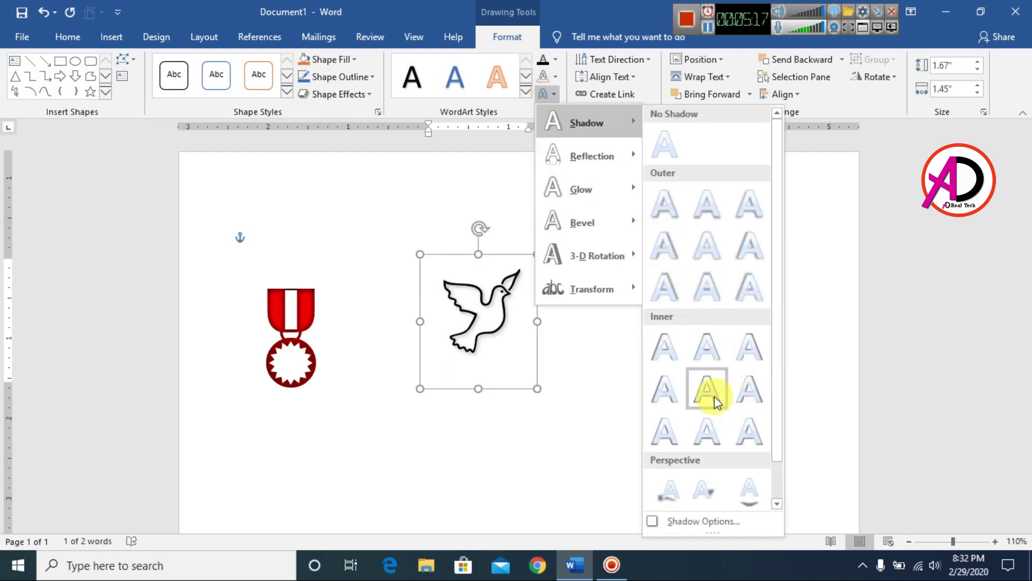
{"action": "mouse_move", "coordinate": [625, 201]}
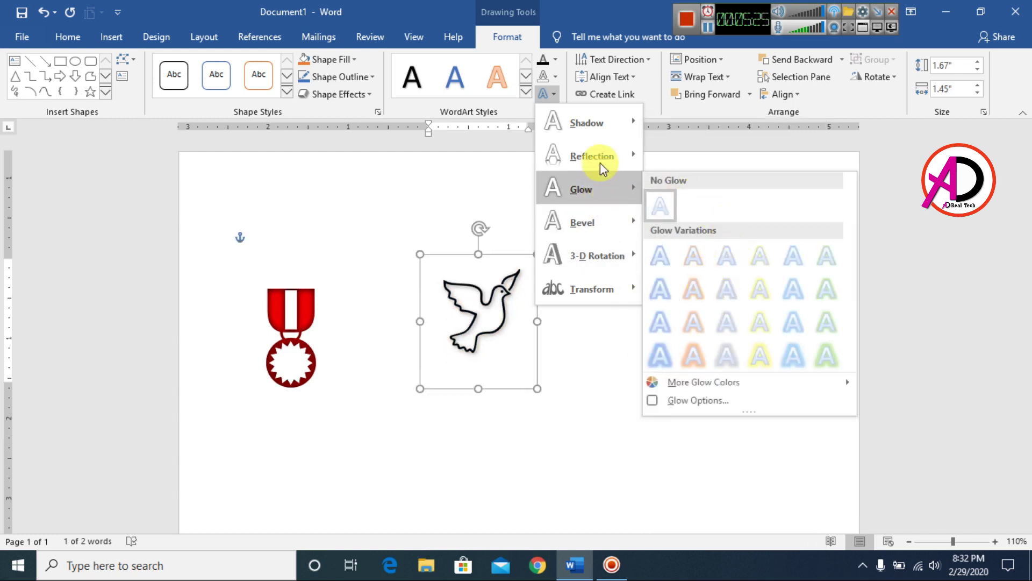
{"action": "left_click", "coordinate": [669, 150]}
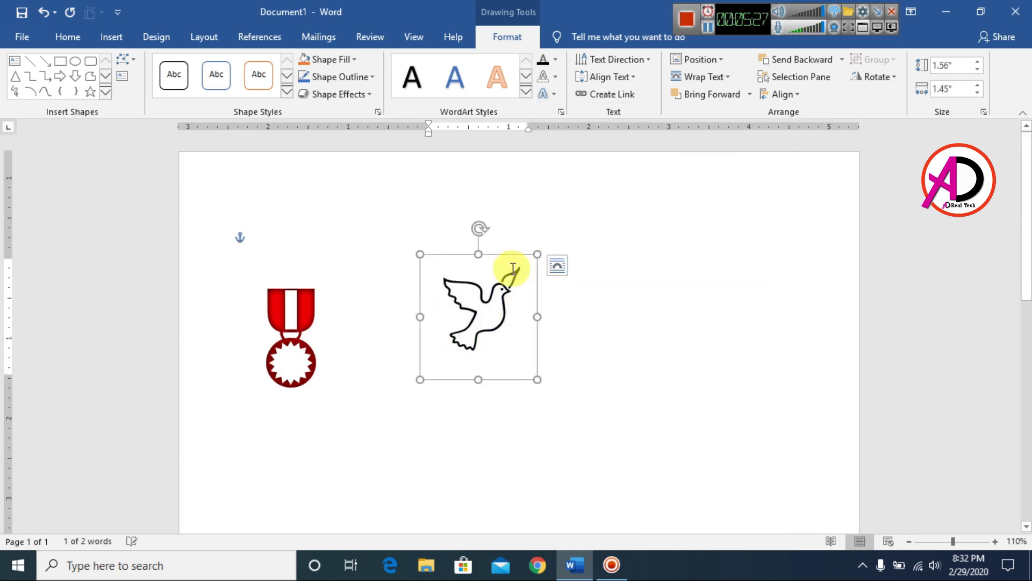
Move the dove to the page's left margin, place the medal just right of it, and deselect both
{"action": "left_click_drag", "start_coordinate": [519, 256], "coordinate": [279, 200]}
{"action": "left_click", "coordinate": [310, 354]}
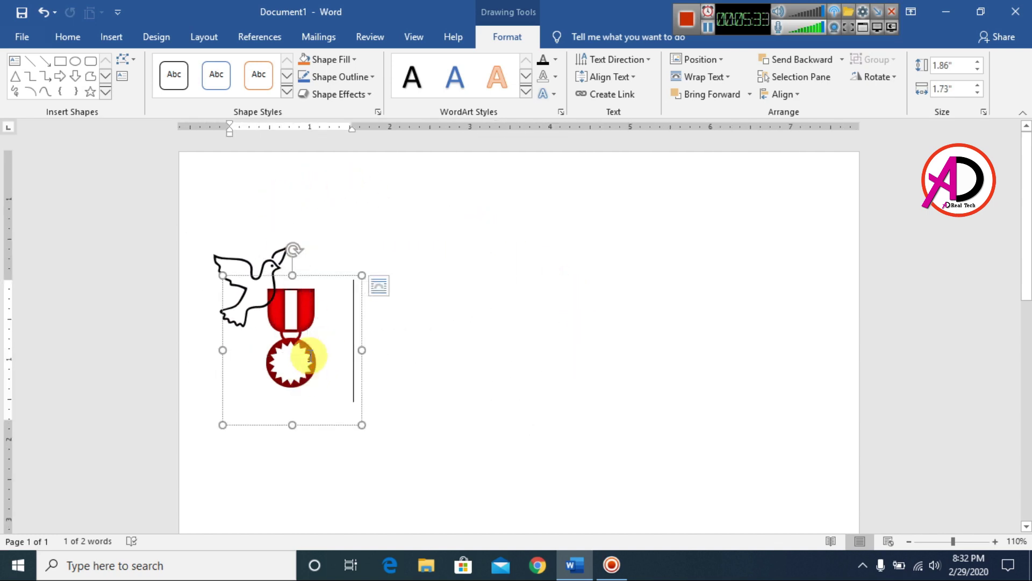
{"action": "left_click_drag", "start_coordinate": [329, 279], "coordinate": [371, 238]}
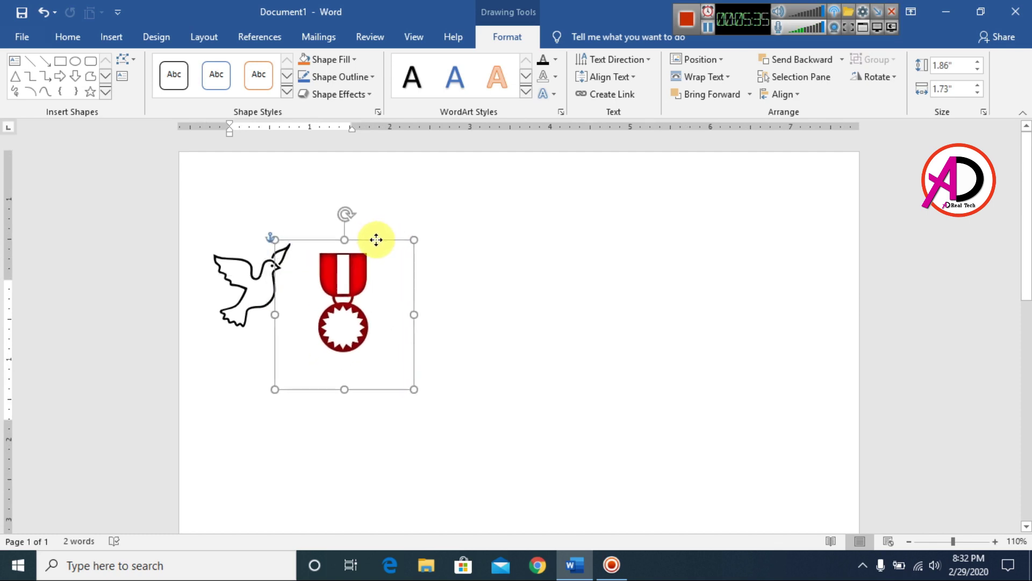
{"action": "left_click", "coordinate": [447, 298]}
Open the full symbol collection and switch its font to Wingdings
{"action": "left_click", "coordinate": [112, 38]}
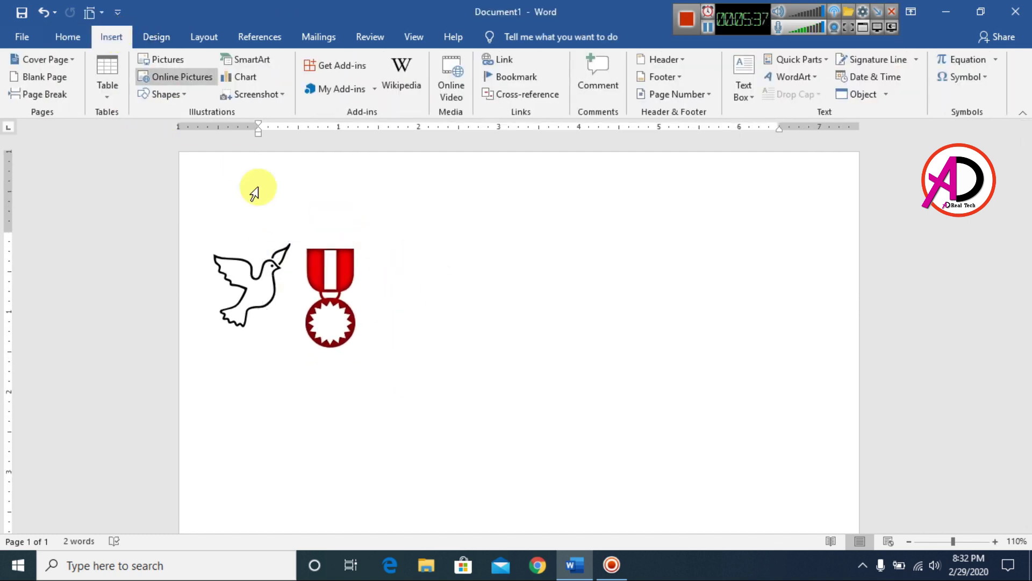
{"action": "left_click", "coordinate": [963, 77]}
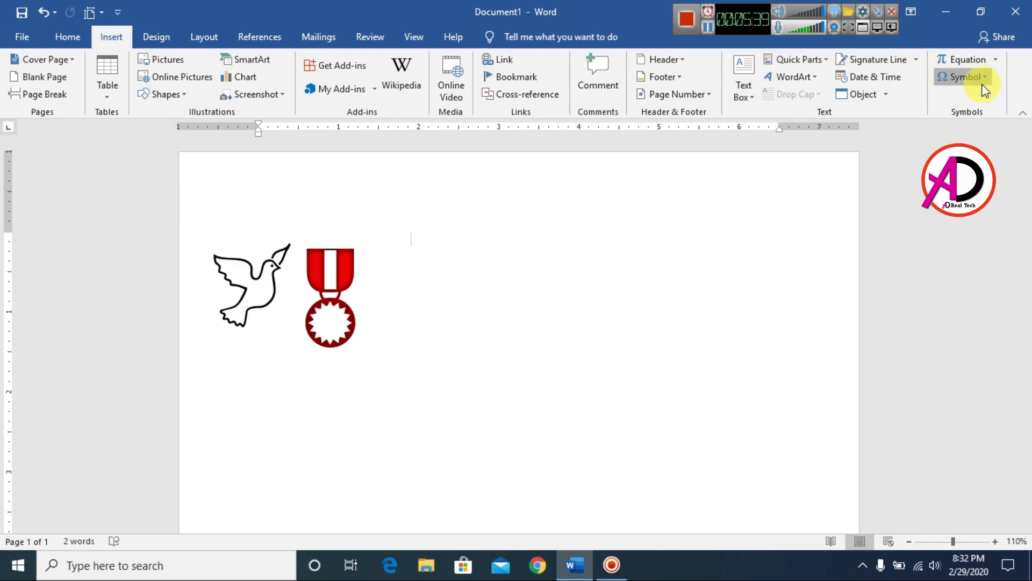
{"action": "left_click", "coordinate": [962, 189]}
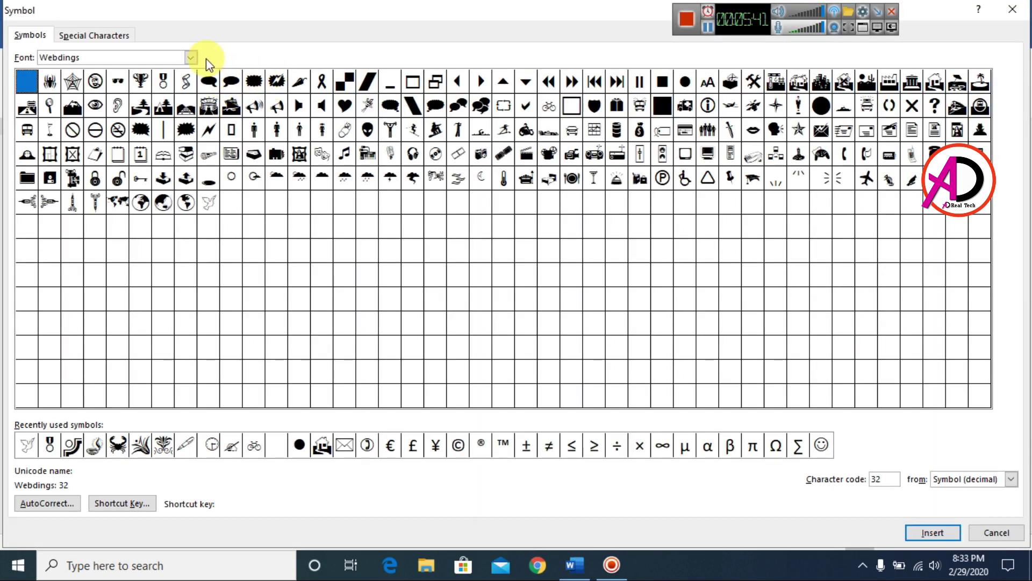
{"action": "left_click", "coordinate": [190, 57]}
{"action": "left_click", "coordinate": [190, 57]}
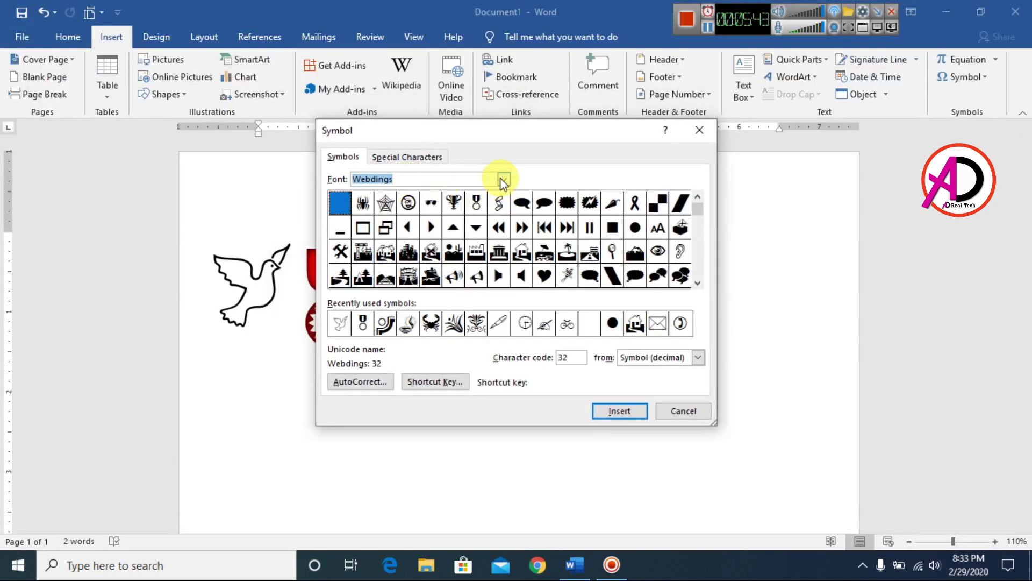
{"action": "left_click", "coordinate": [503, 181]}
{"action": "scroll", "coordinate": [437, 242], "scroll_direction": "down", "scroll_amount": 2}
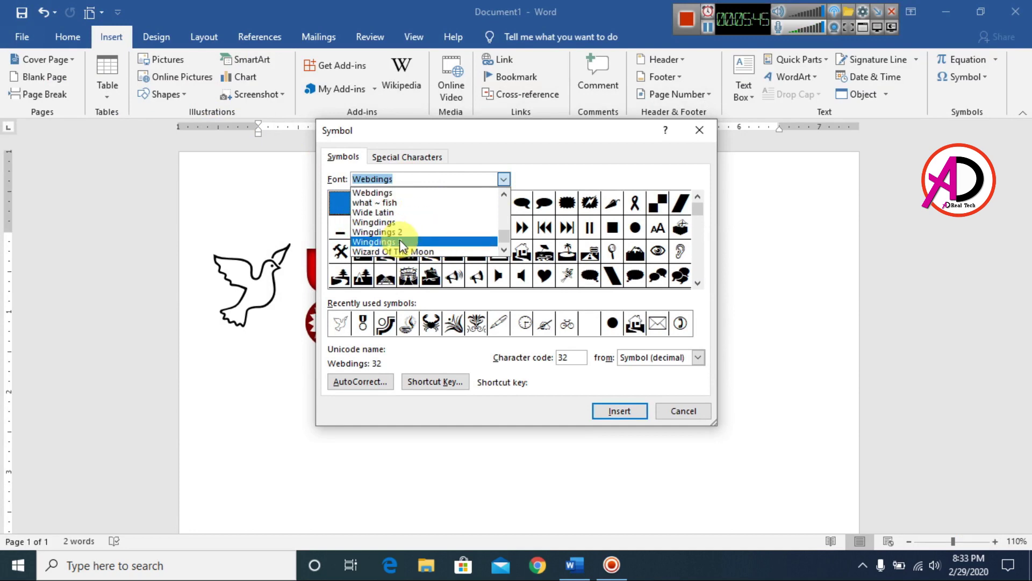
{"action": "left_click", "coordinate": [392, 222]}
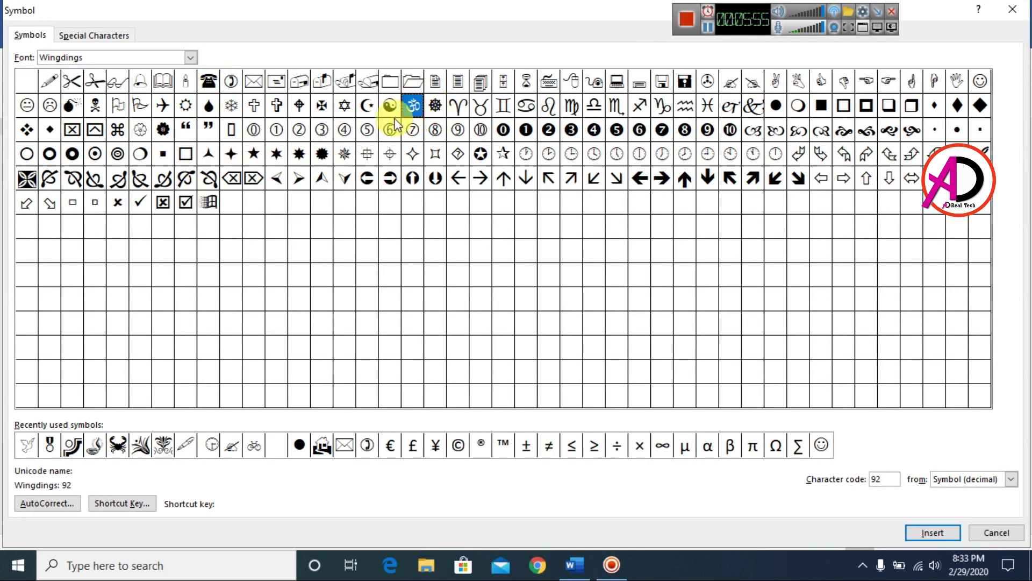
Insert the Wingdings candle symbol, character code 39, and close the symbol collection
{"action": "left_click", "coordinate": [322, 108]}
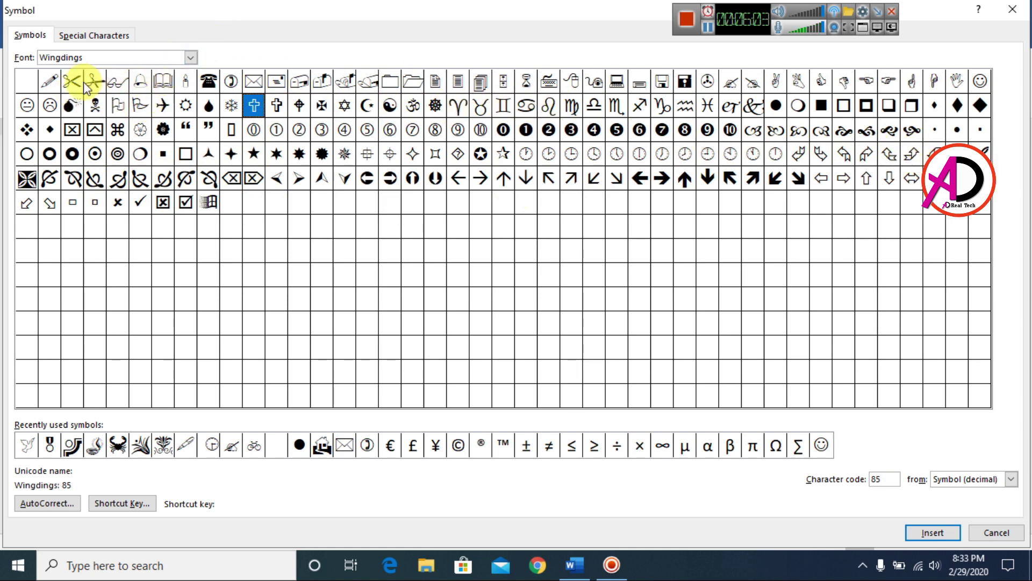
{"action": "left_click", "coordinate": [186, 82]}
{"action": "left_click", "coordinate": [935, 533]}
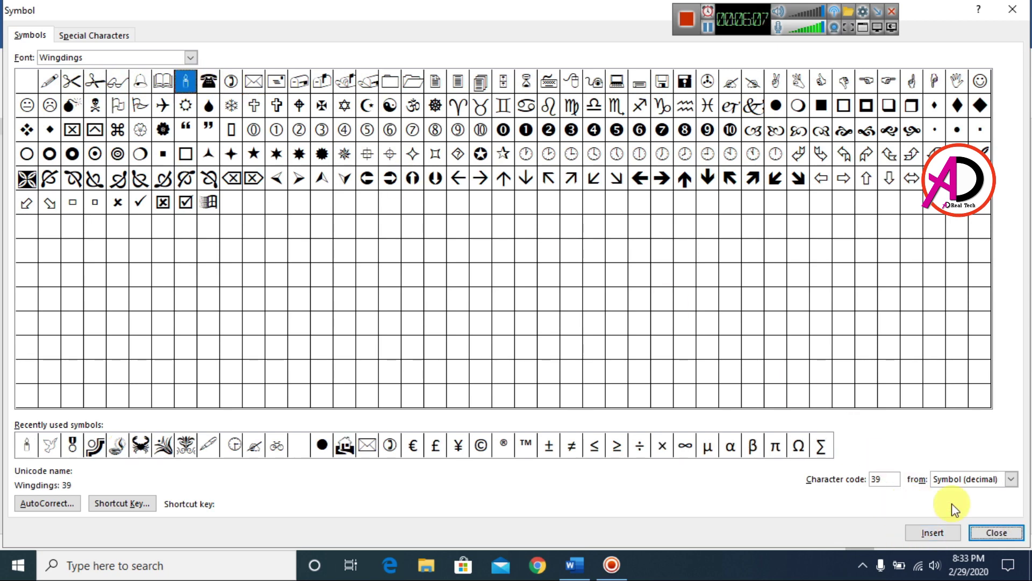
{"action": "left_click", "coordinate": [1008, 537]}
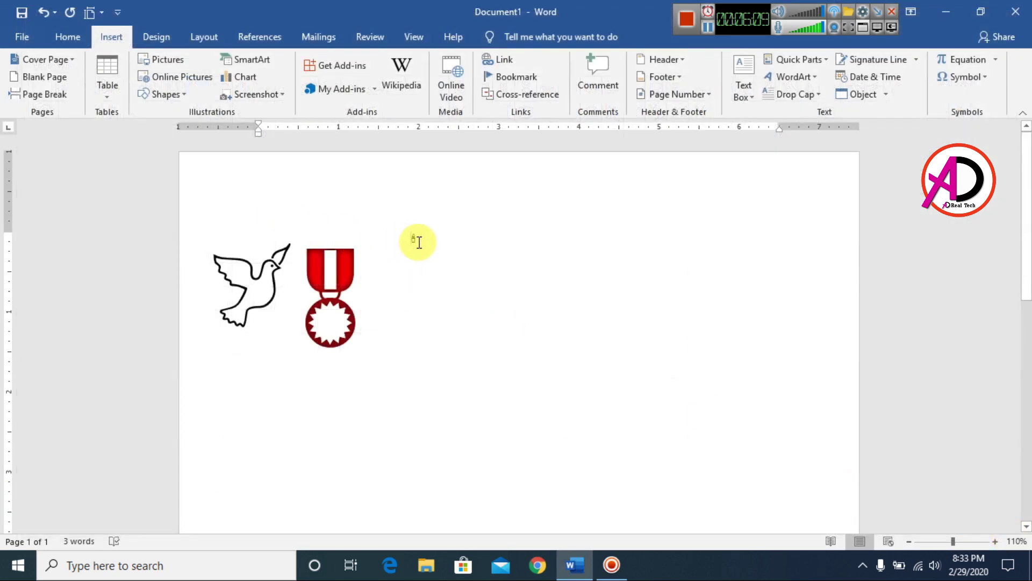
Convert the candle symbol to black WordArt with a shadow and move it to the right of the medal
{"action": "left_click", "coordinate": [794, 77]}
{"action": "left_click", "coordinate": [777, 129]}
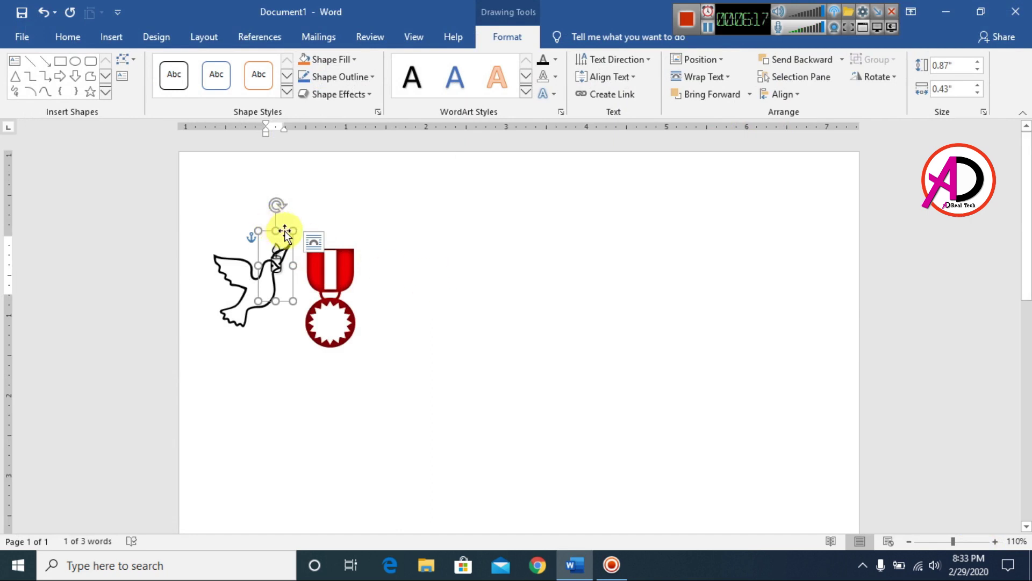
{"action": "left_click_drag", "start_coordinate": [285, 232], "coordinate": [420, 283]}
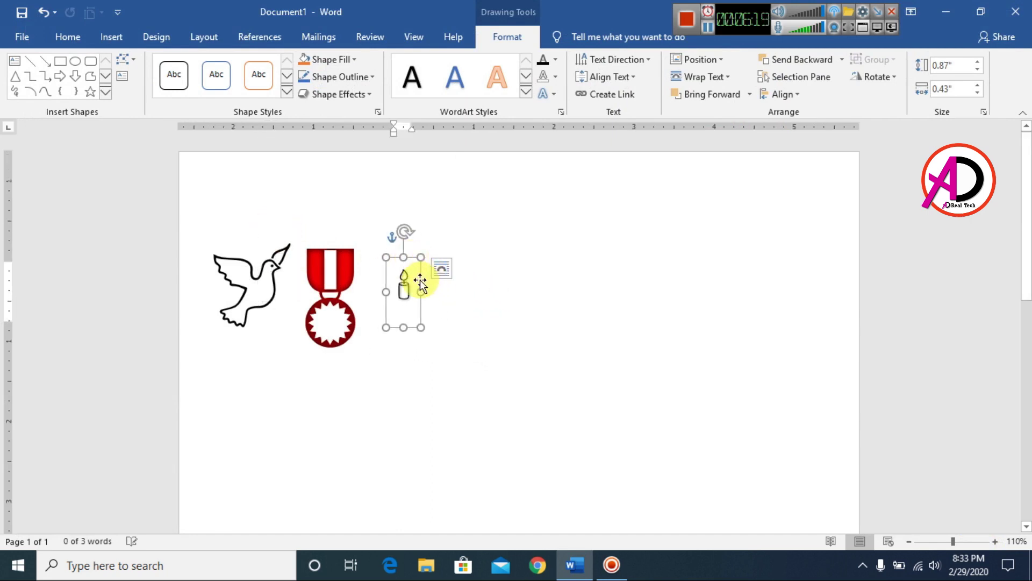
Enlarge the candle WordArt to about the medal's height and move it up and left, close beside the medal
{"action": "key", "text": "ctrl+shift+period"}
{"action": "key", "text": "ctrl+shift+period"}
{"action": "key", "text": "ctrl+shift+period"}
{"action": "key", "text": "ctrl+shift+period"}
{"action": "key", "text": "ctrl+shift+period"}
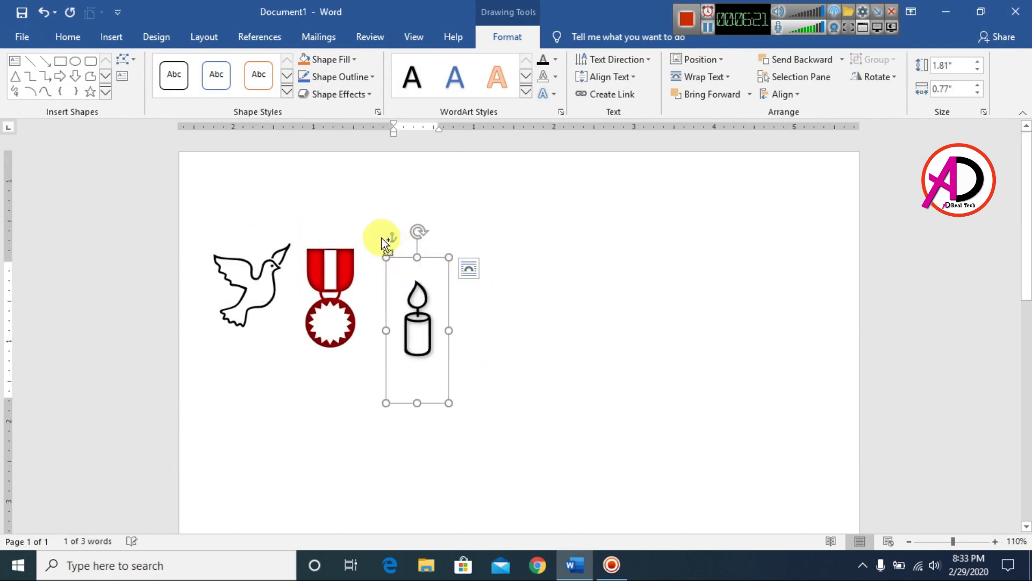
{"action": "left_click_drag", "start_coordinate": [435, 257], "coordinate": [413, 230]}
Set the candle WordArt's text fill to the standard red
{"action": "left_click", "coordinate": [556, 59]}
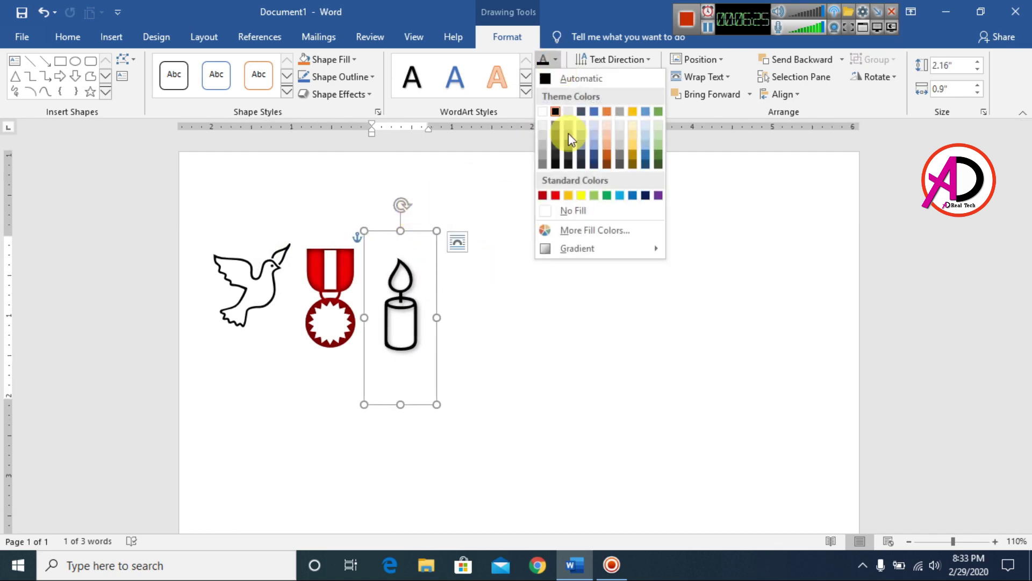
{"action": "left_click", "coordinate": [555, 195]}
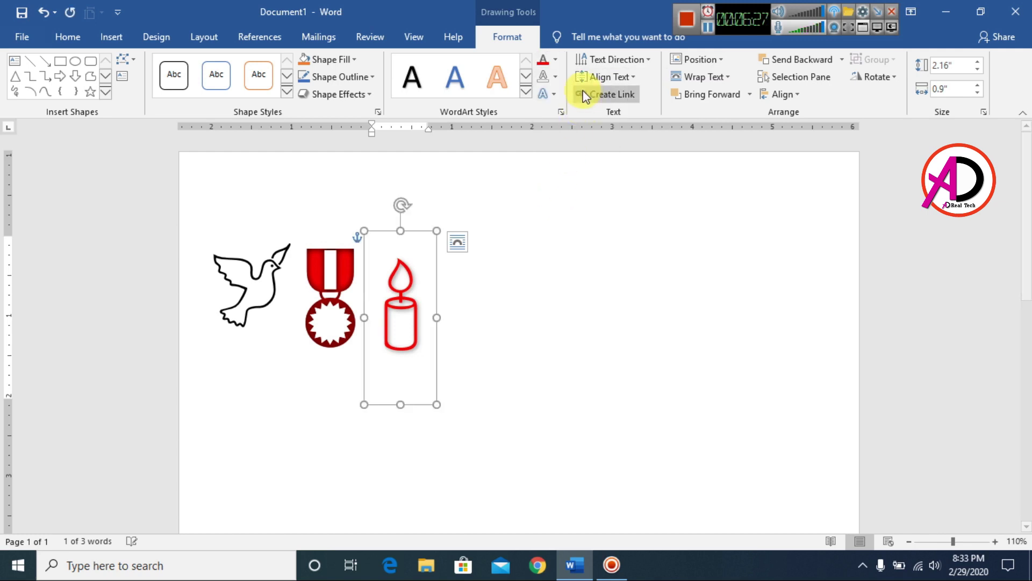
Remove the shadow effect from the candle WordArt and deselect it
{"action": "left_click", "coordinate": [556, 76]}
{"action": "left_click", "coordinate": [582, 230]}
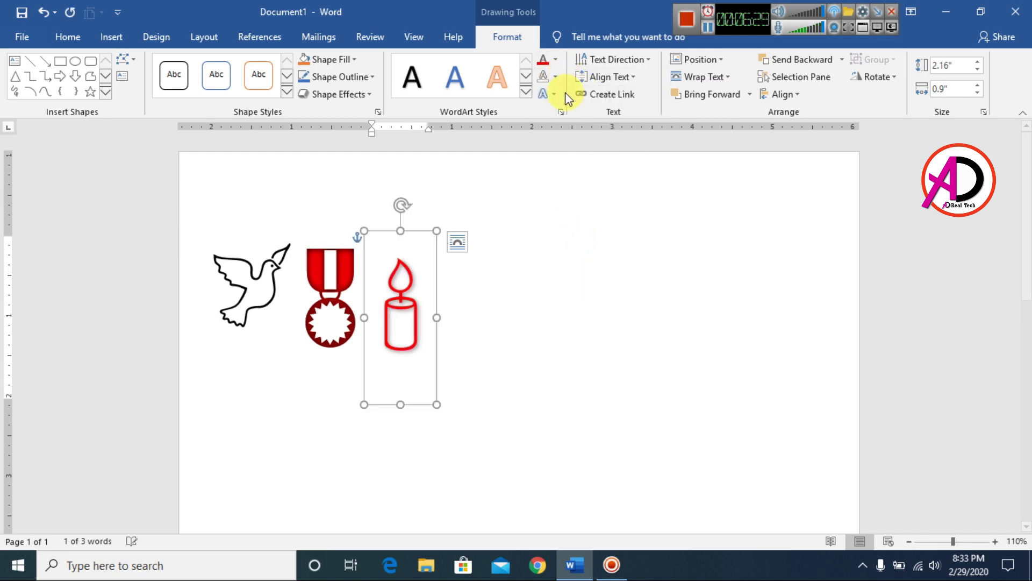
{"action": "left_click", "coordinate": [553, 94]}
{"action": "mouse_move", "coordinate": [584, 119]}
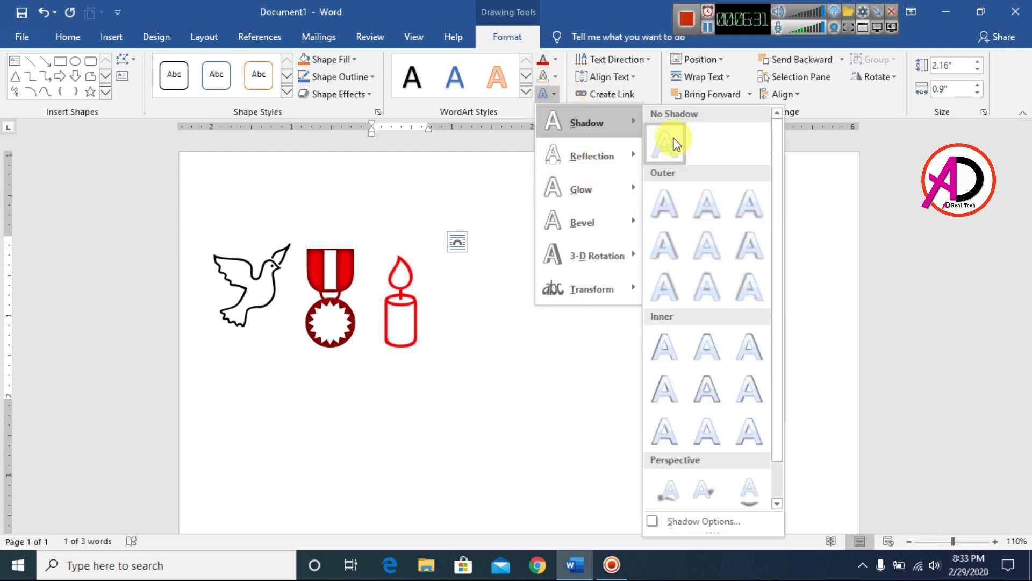
{"action": "left_click", "coordinate": [670, 138]}
{"action": "mouse_move", "coordinate": [425, 235]}
{"action": "left_mouse_down"}
{"action": "mouse_move", "coordinate": [437, 221]}
{"action": "mouse_move", "coordinate": [424, 217]}
{"action": "left_mouse_up"}
{"action": "left_click", "coordinate": [613, 352]}
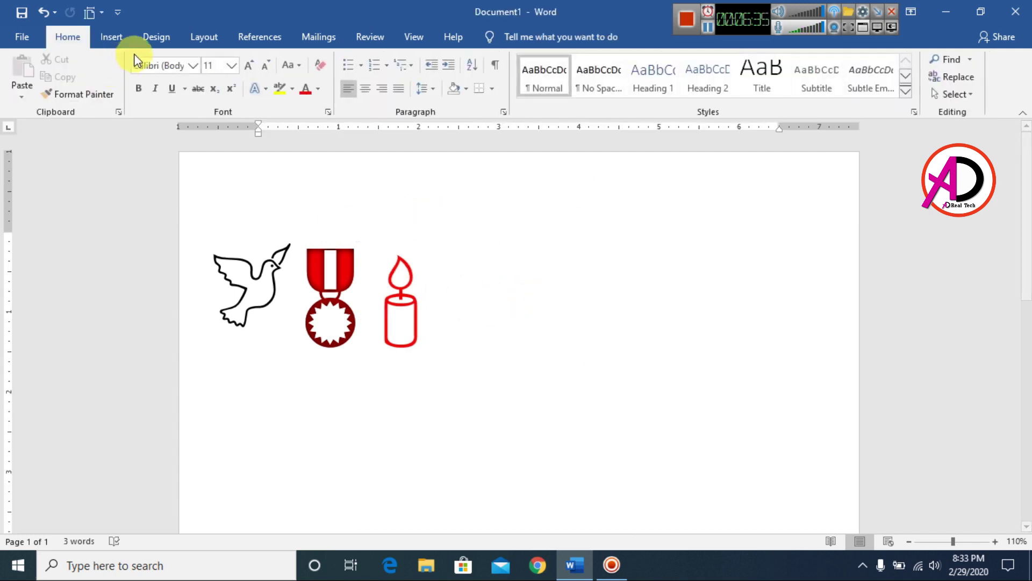
Insert the Wingdings clock symbol, character code 185, and close the symbol collection
{"action": "left_click", "coordinate": [111, 37]}
{"action": "left_click", "coordinate": [951, 83]}
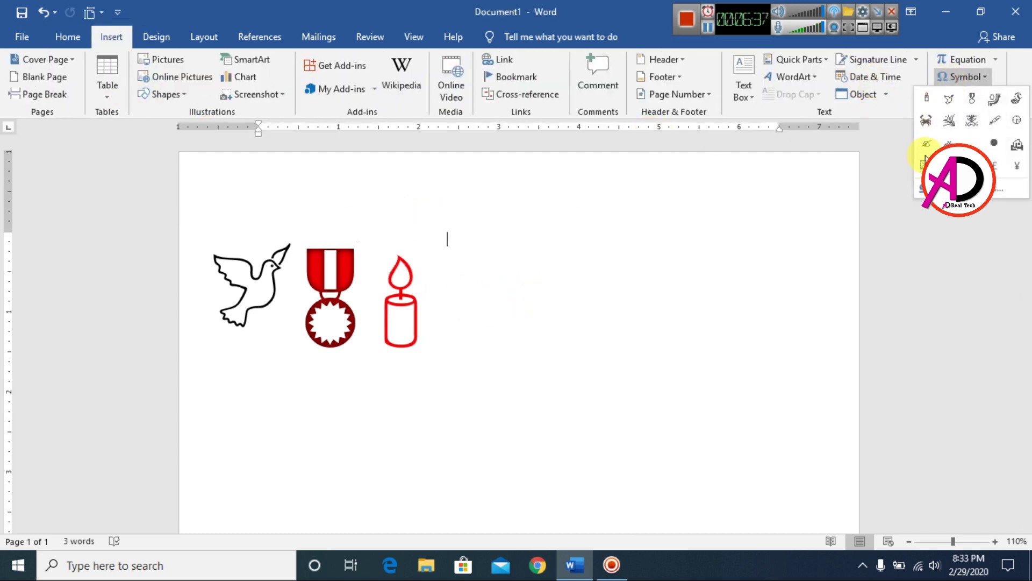
{"action": "left_click", "coordinate": [957, 188]}
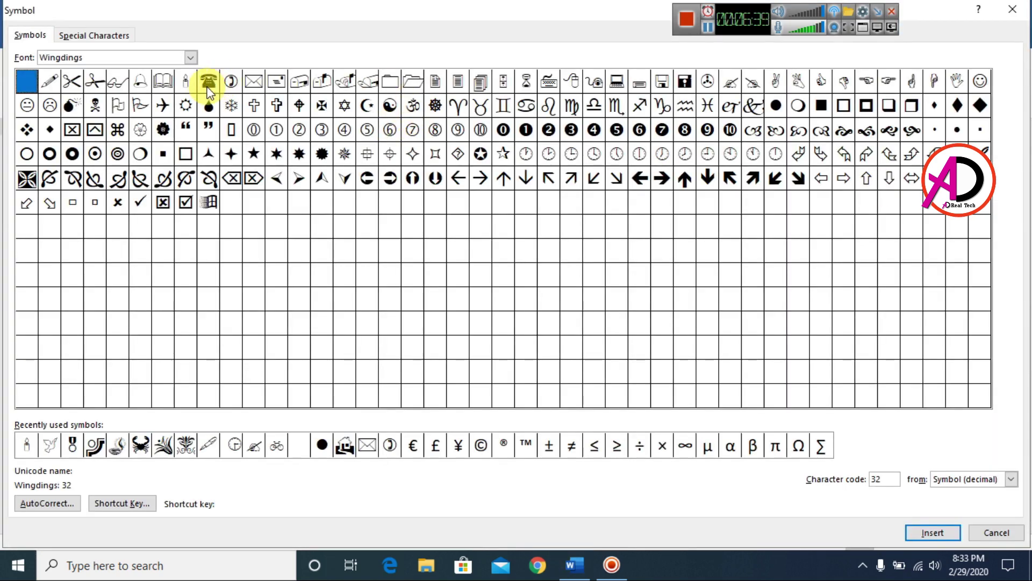
{"action": "left_click", "coordinate": [225, 85]}
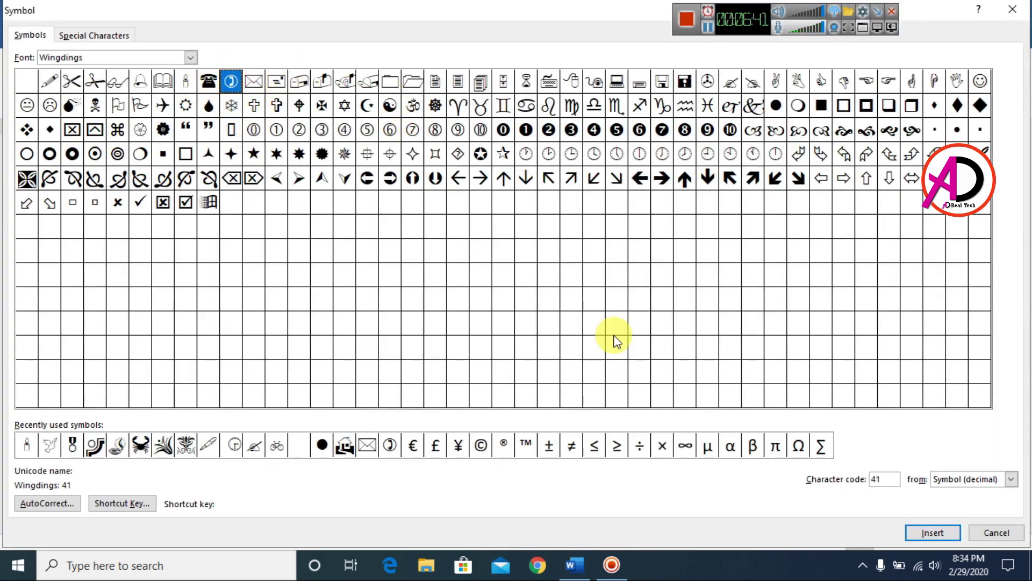
{"action": "left_click", "coordinate": [78, 129]}
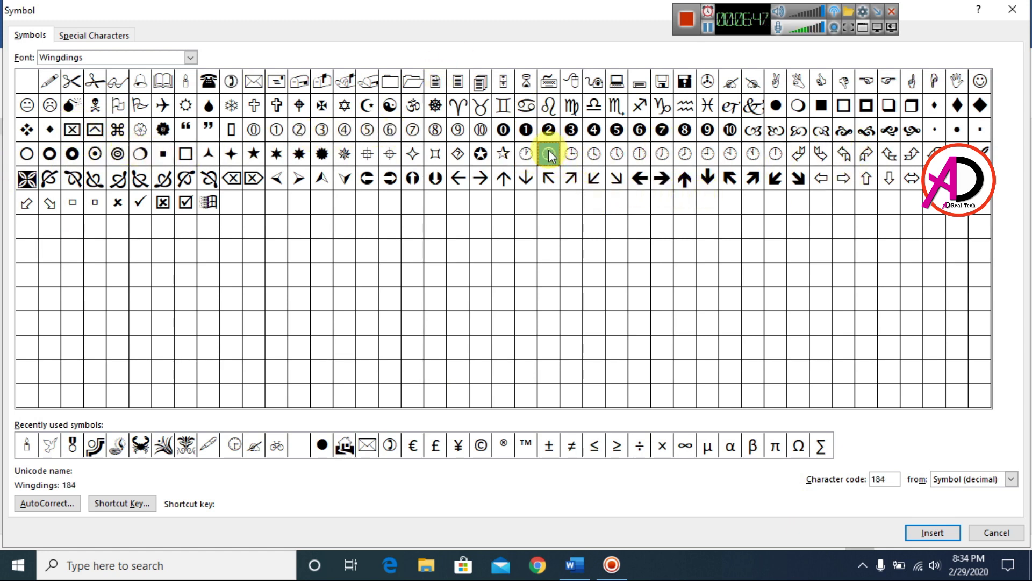
{"action": "left_click", "coordinate": [933, 532]}
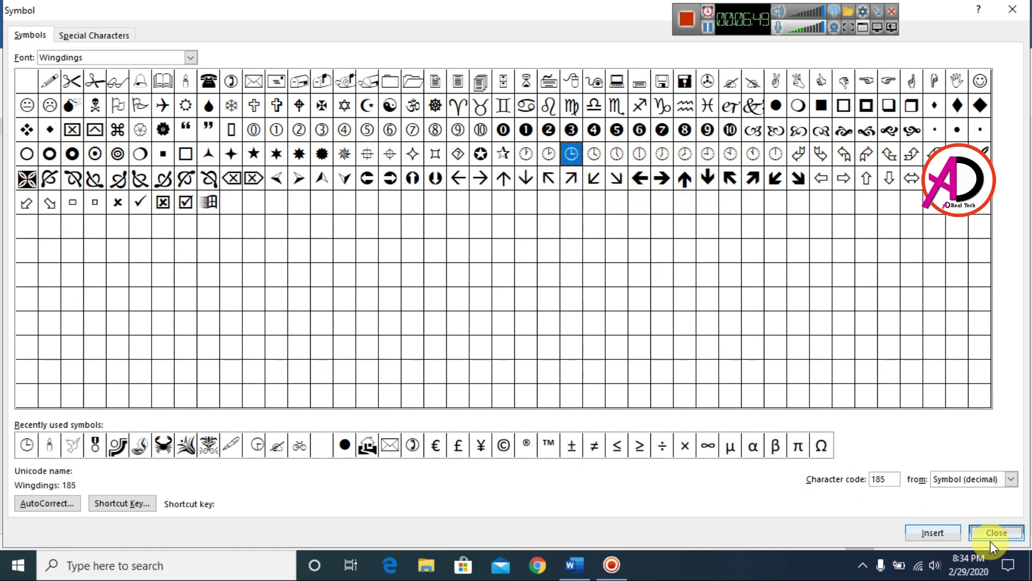
{"action": "left_click", "coordinate": [996, 533]}
Convert the clock symbol to black WordArt with a shadow and move it to the right of the candle
{"action": "left_click_drag", "start_coordinate": [450, 235], "coordinate": [457, 236]}
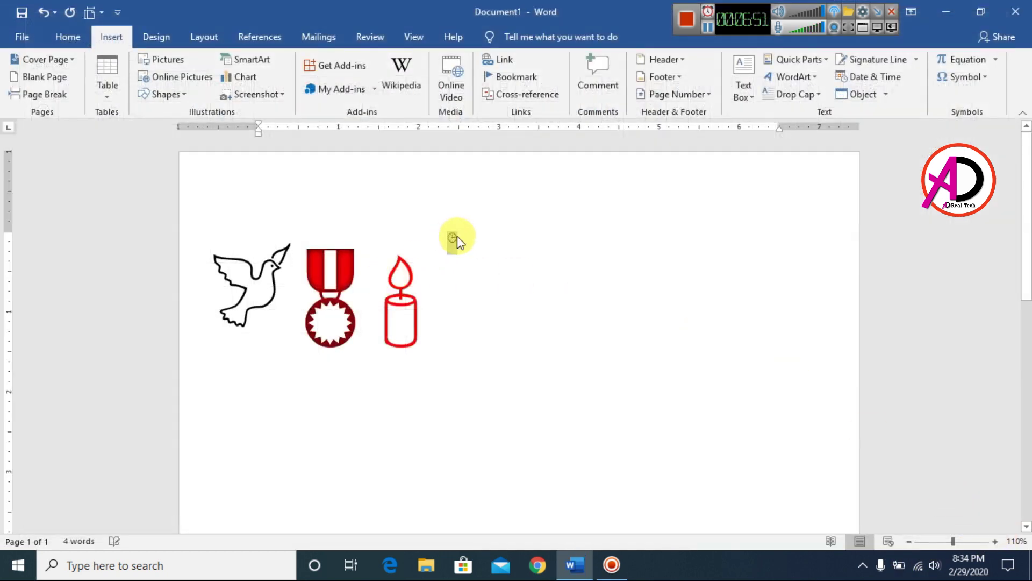
{"action": "left_click", "coordinate": [798, 82]}
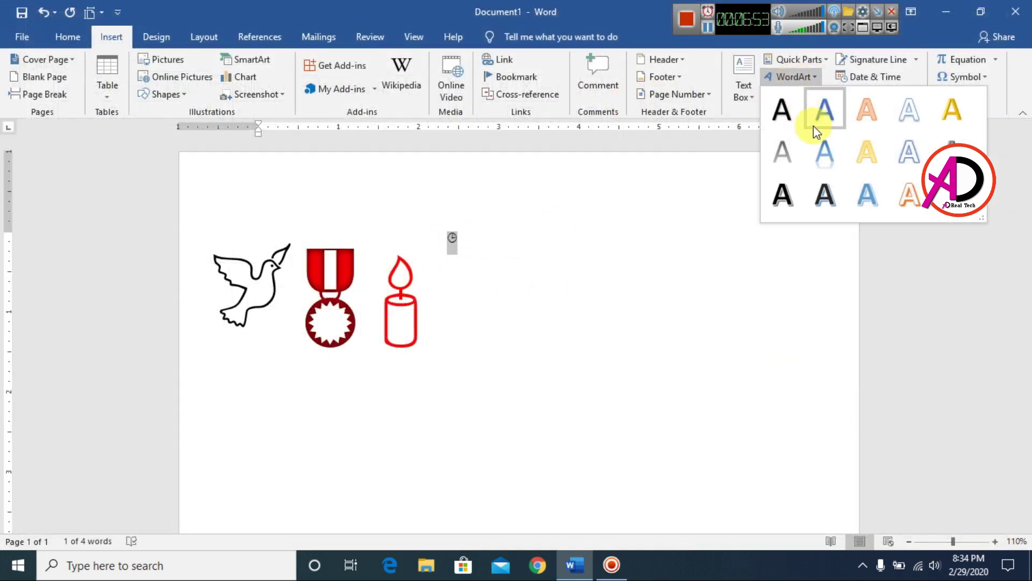
{"action": "left_click", "coordinate": [785, 113]}
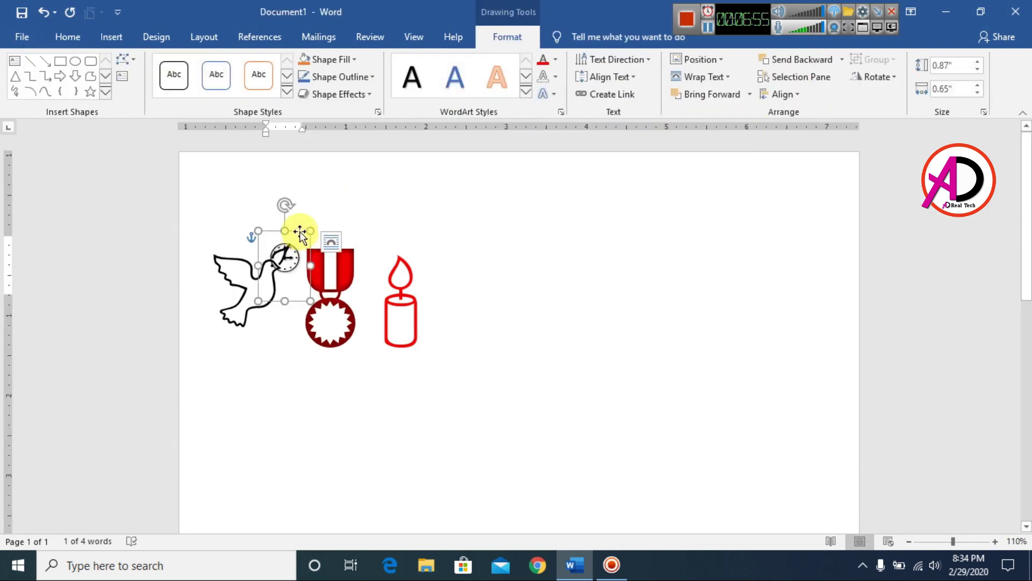
{"action": "left_click_drag", "start_coordinate": [300, 233], "coordinate": [513, 255]}
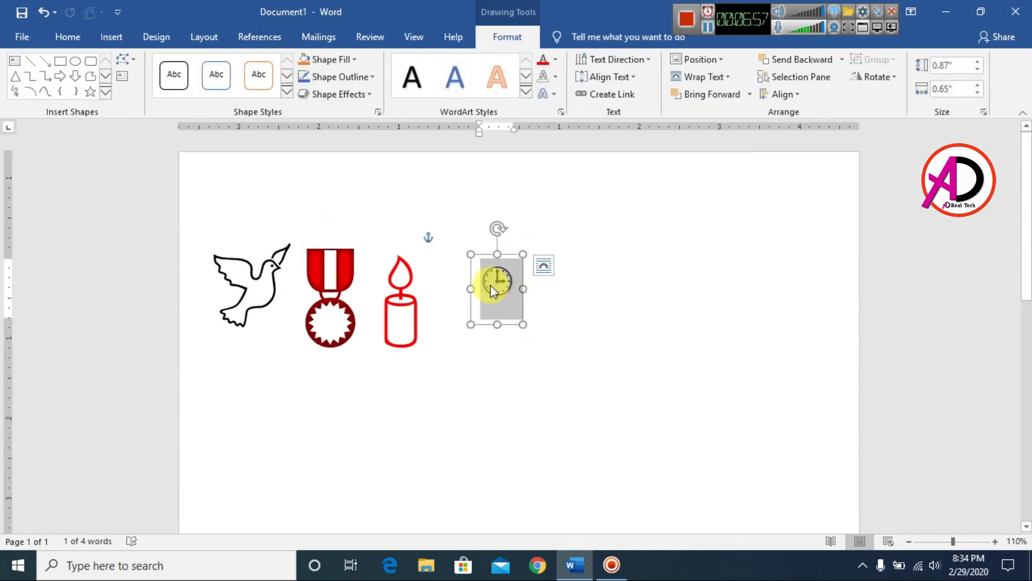
Enlarge the clock WordArt to font size 100 and move it up and left, in line with the candle
{"action": "key", "text": "ctrl+bracketright"}
{"action": "key", "text": "ctrl+bracketright"}
{"action": "key", "text": "ctrl+bracketright"}
{"action": "key", "text": "ctrl+bracketright"}
{"action": "key", "text": "ctrl+bracketright"}
{"action": "key", "text": "ctrl+bracketright"}
{"action": "key", "text": "ctrl+bracketright"}
{"action": "key", "text": "ctrl+bracketright"}
{"action": "key", "text": "ctrl+bracketright"}
{"action": "key", "text": "ctrl+bracketright"}
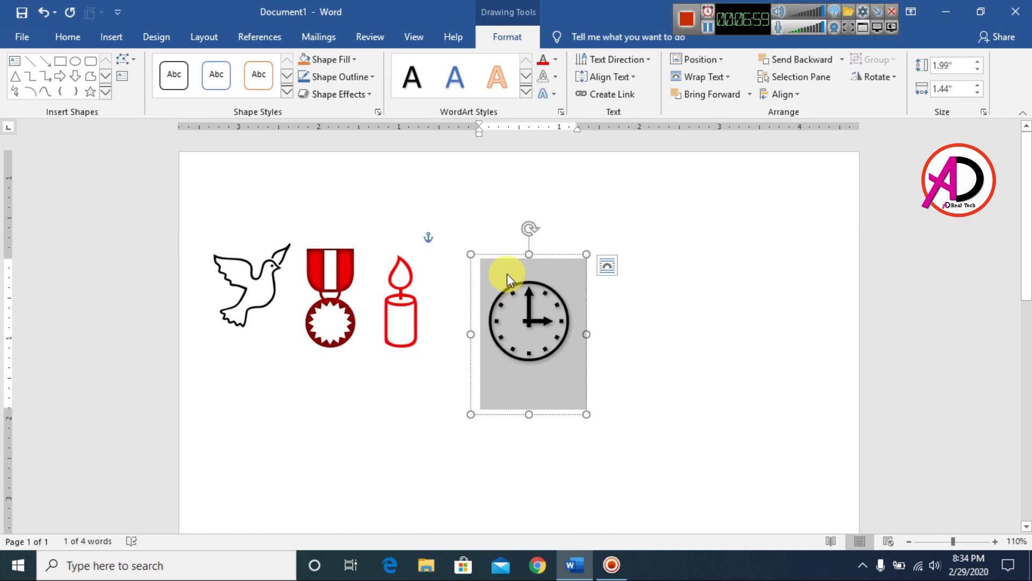
{"action": "mouse_move", "coordinate": [507, 273]}
{"action": "left_mouse_down"}
{"action": "mouse_move", "coordinate": [563, 253]}
{"action": "mouse_move", "coordinate": [547, 235]}
{"action": "left_mouse_up"}
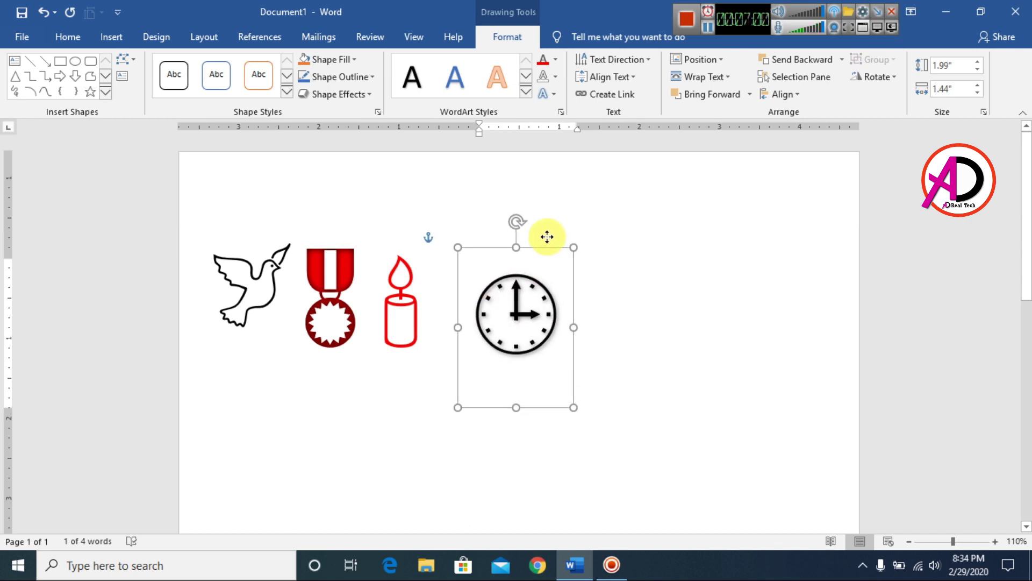
Reduce the clock WordArt's font size to 90
{"action": "left_click", "coordinate": [68, 38]}
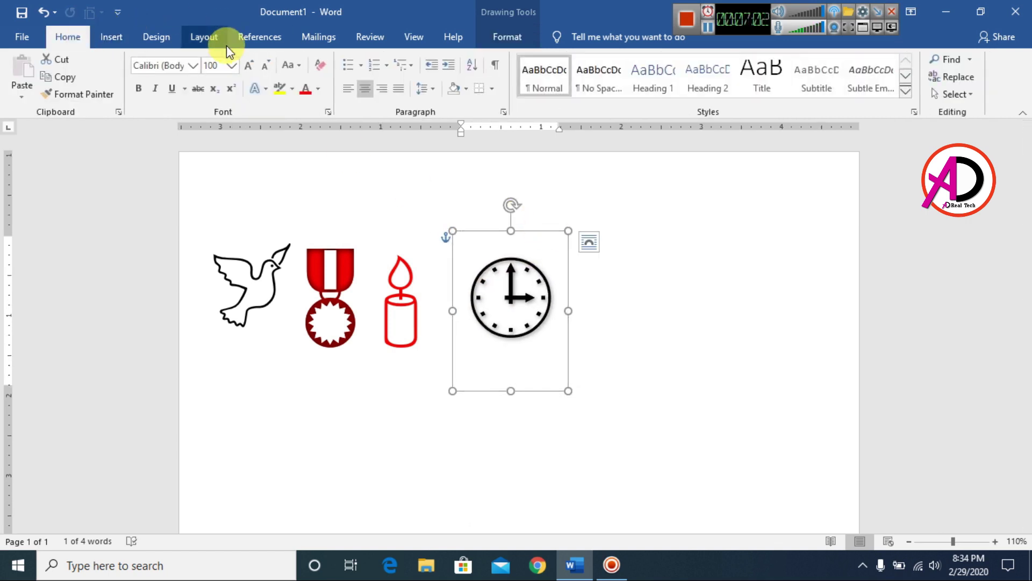
{"action": "left_click", "coordinate": [249, 67]}
{"action": "left_click", "coordinate": [262, 66]}
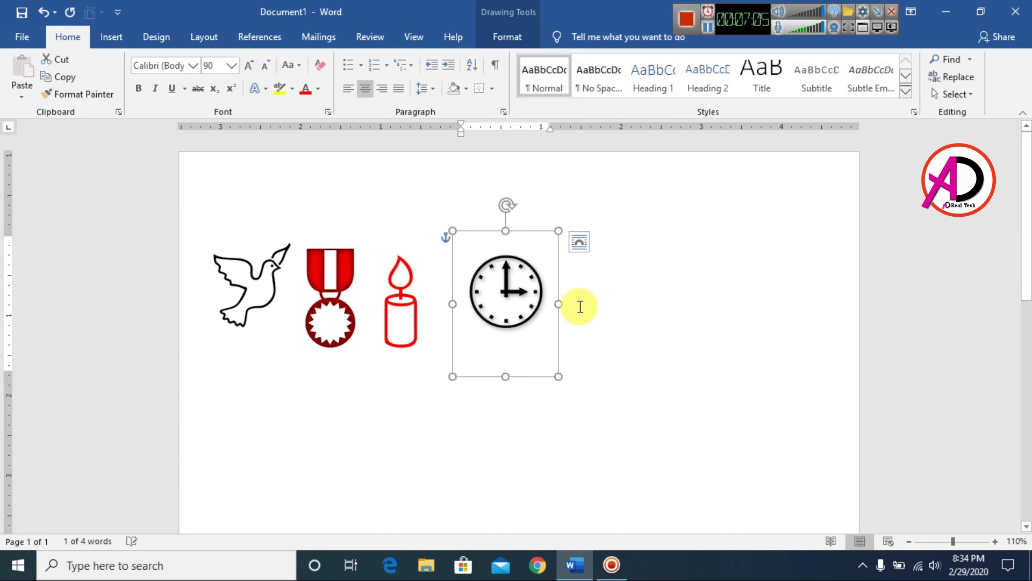
Set the clock WordArt's text fill to the standard blue, after trying the standard yellow
{"action": "left_click", "coordinate": [507, 36]}
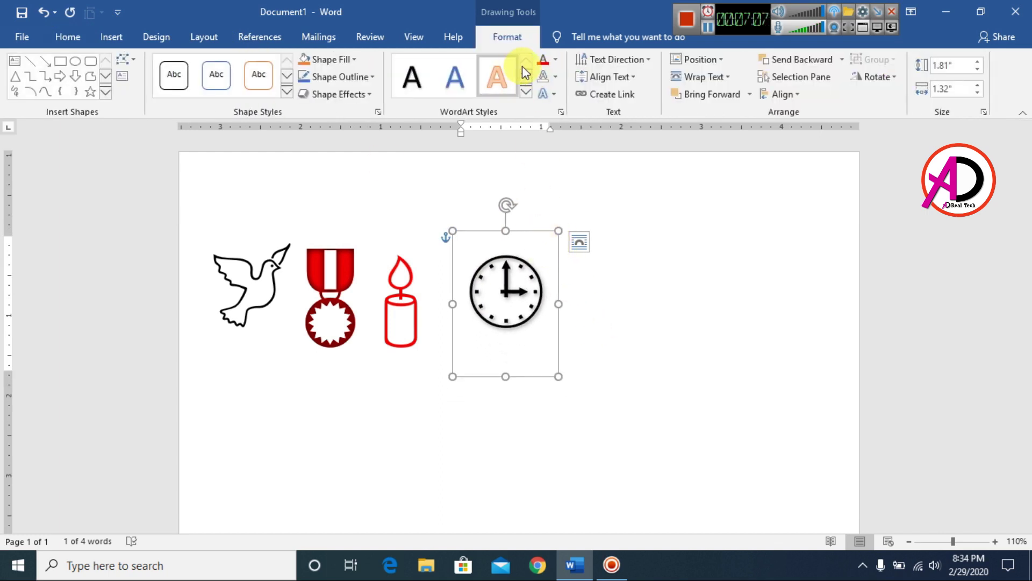
{"action": "left_click", "coordinate": [555, 59]}
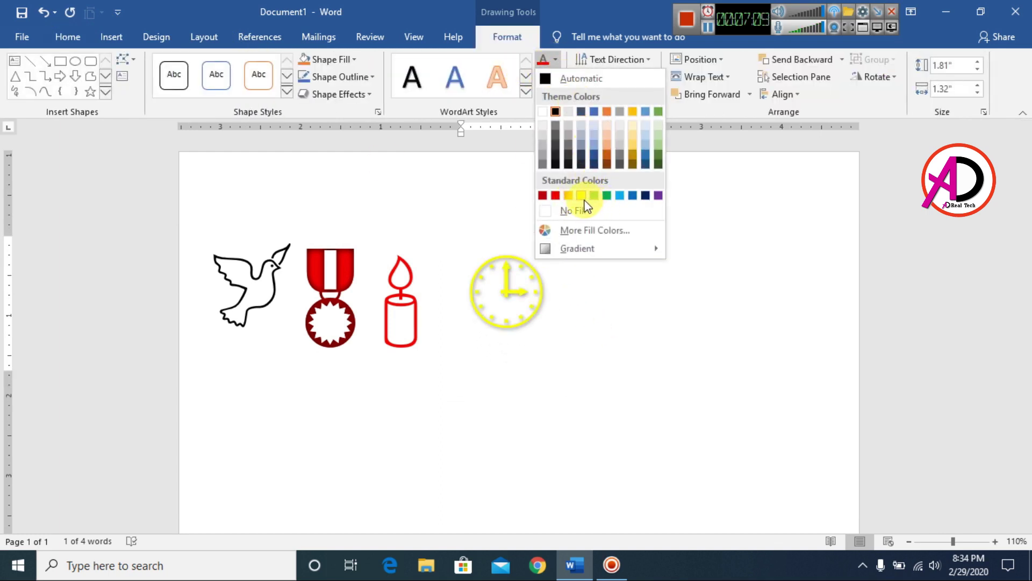
{"action": "left_click", "coordinate": [582, 196]}
{"action": "left_click", "coordinate": [556, 77]}
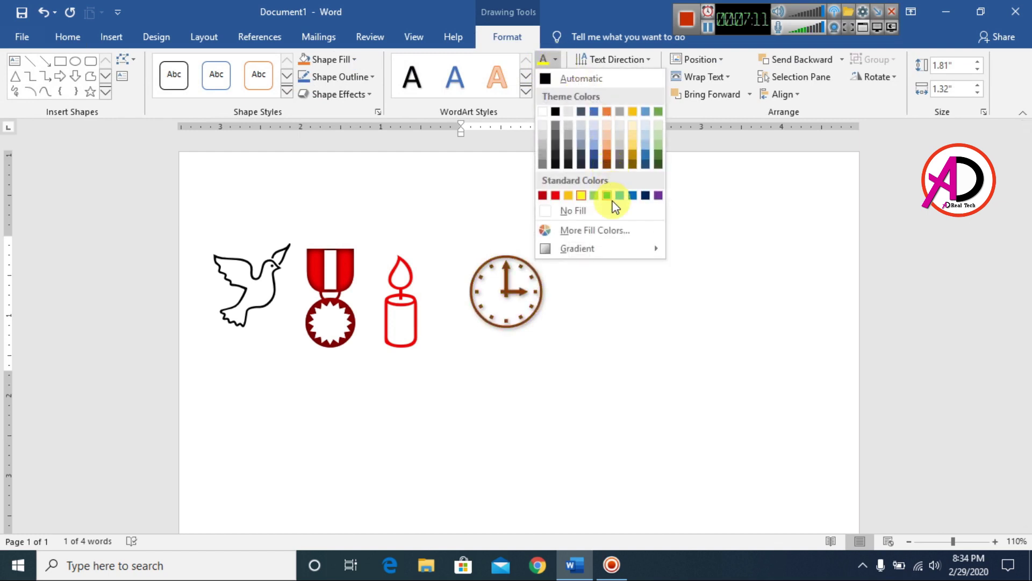
{"action": "left_click", "coordinate": [630, 196]}
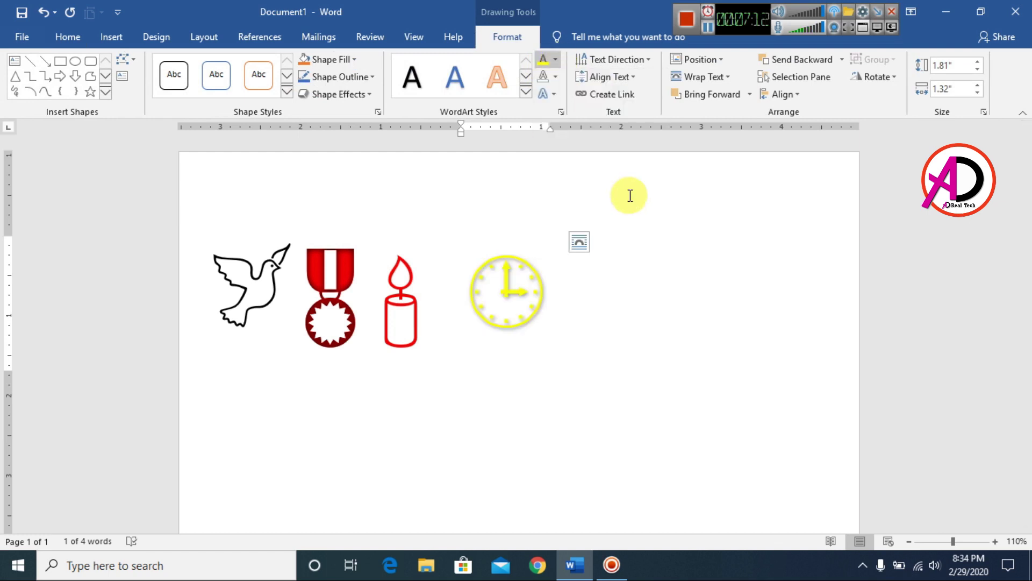
Remove the clock WordArt's shadow effect and move the clock left, close beside the candle
{"action": "left_click", "coordinate": [551, 91]}
{"action": "mouse_move", "coordinate": [591, 121]}
{"action": "left_click", "coordinate": [669, 150]}
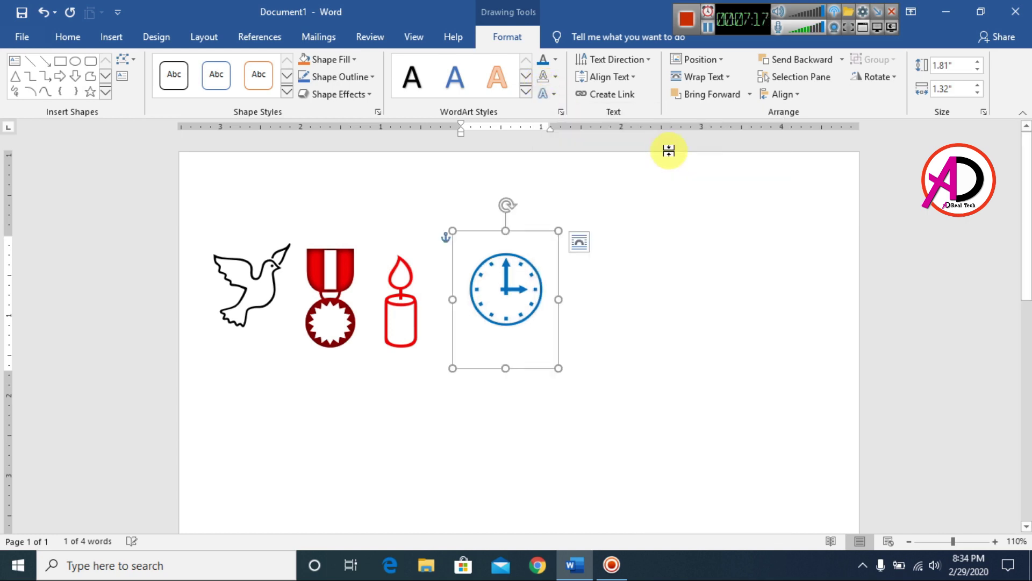
{"action": "left_click", "coordinate": [608, 299]}
{"action": "left_click", "coordinate": [505, 286]}
{"action": "left_click_drag", "start_coordinate": [532, 231], "coordinate": [502, 236]}
{"action": "left_click", "coordinate": [574, 286]}
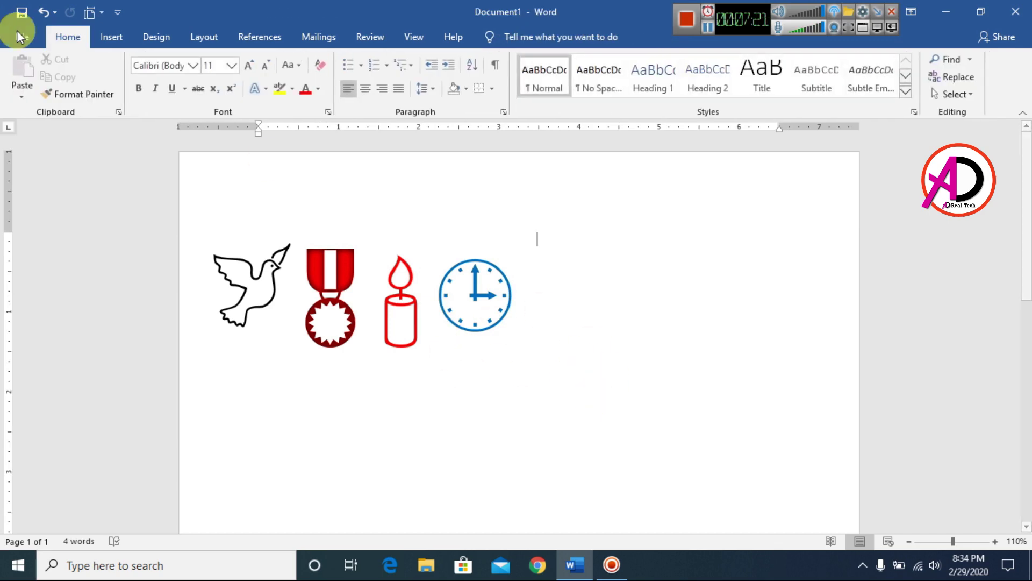
Insert the Wingdings open book symbol, character code 38, and close the symbol collection
{"action": "left_click", "coordinate": [110, 35]}
{"action": "left_click", "coordinate": [953, 85]}
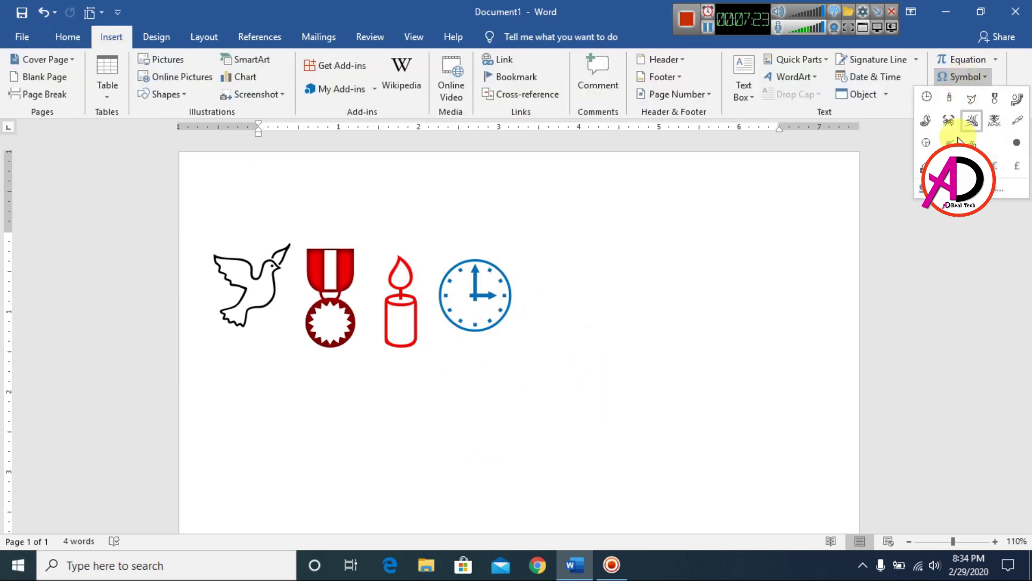
{"action": "left_click", "coordinate": [963, 188]}
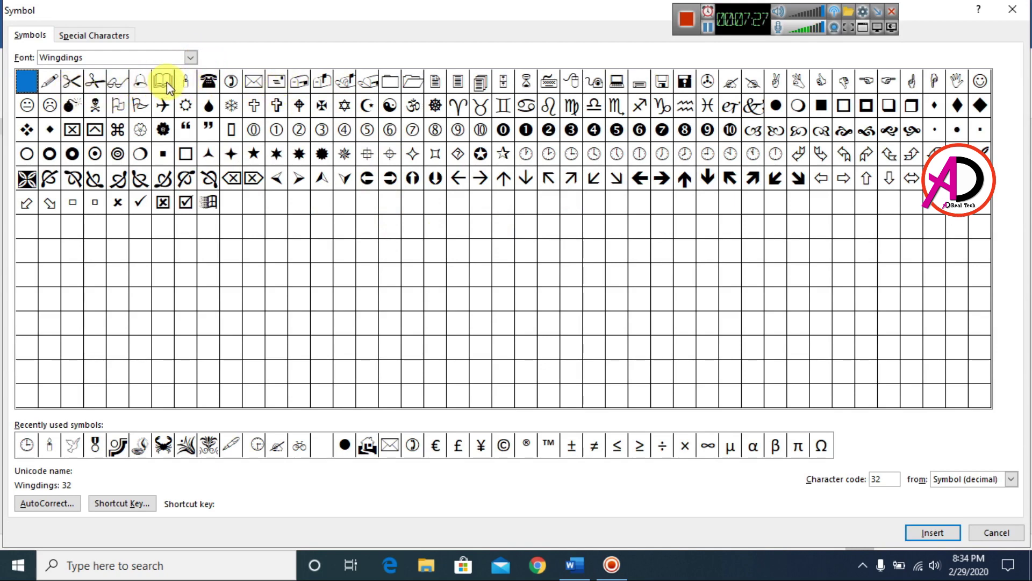
{"action": "left_click", "coordinate": [932, 532]}
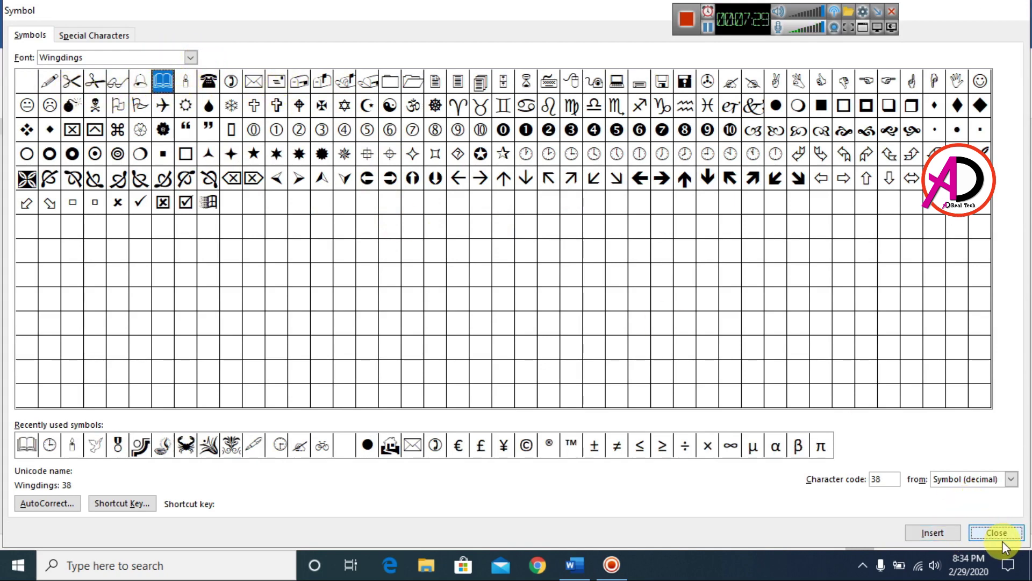
{"action": "left_click", "coordinate": [996, 532]}
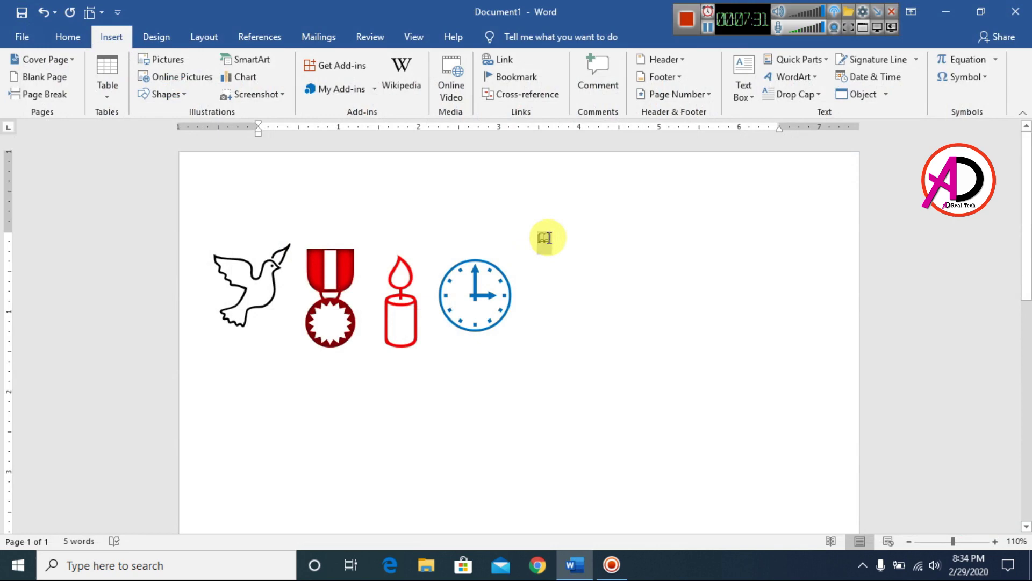
{"action": "left_click", "coordinate": [968, 76]}
{"action": "left_click", "coordinate": [1010, 189]}
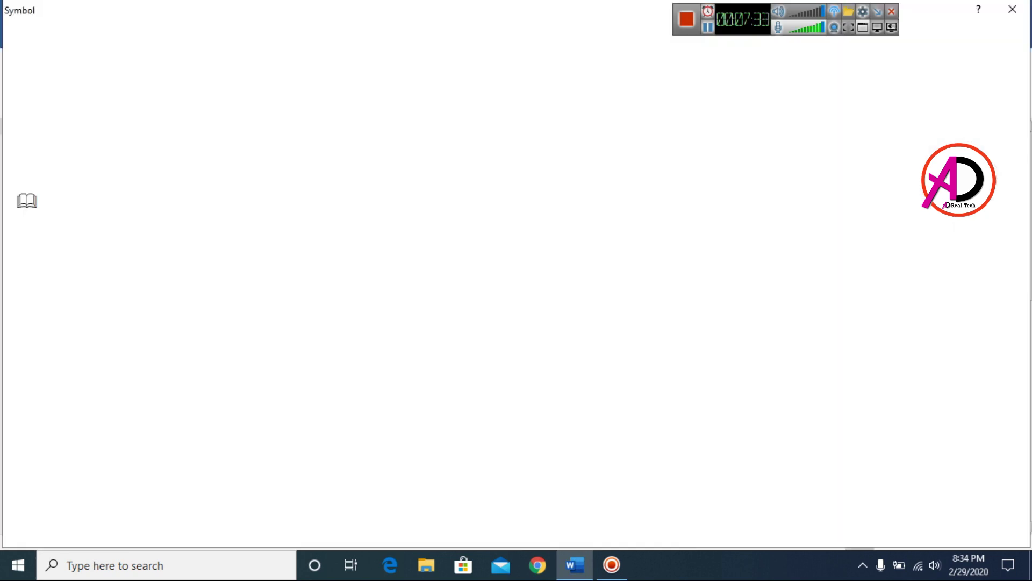
{"action": "left_click", "coordinate": [1012, 10]}
Convert the book symbol to black WordArt with a shadow and move it to the right of the clock
{"action": "left_click", "coordinate": [788, 79]}
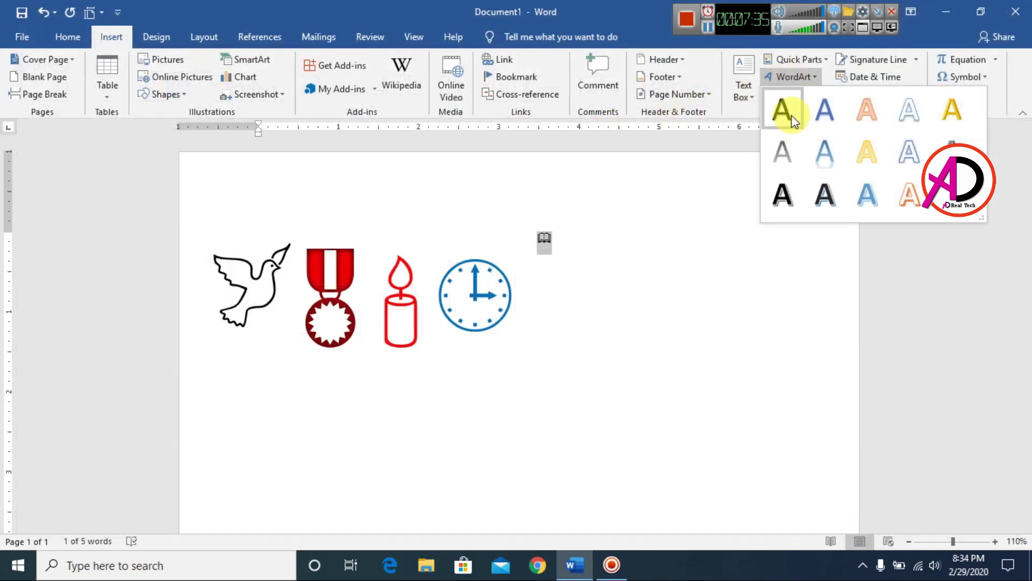
{"action": "left_click", "coordinate": [790, 114]}
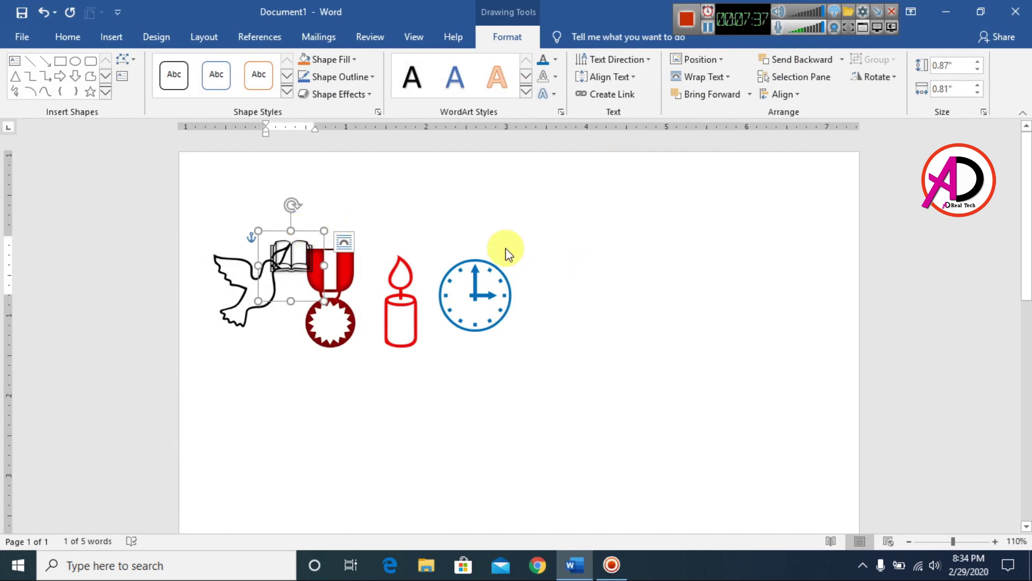
{"action": "left_click_drag", "start_coordinate": [305, 232], "coordinate": [581, 269]}
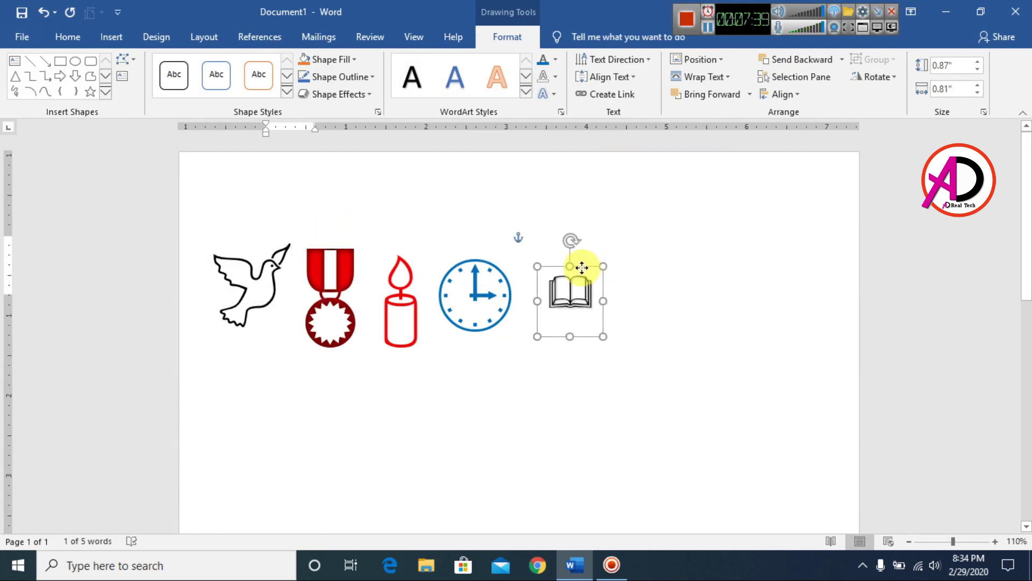
Enlarge the book WordArt to about 1.81" by 1.72" and move it up, close beside the clock
{"action": "key", "text": "ctrl+bracketright"}
{"action": "key", "text": "ctrl+bracketright"}
{"action": "key", "text": "ctrl+bracketright"}
{"action": "key", "text": "ctrl+bracketright"}
{"action": "key", "text": "ctrl+bracketright"}
{"action": "key", "text": "ctrl+bracketright"}
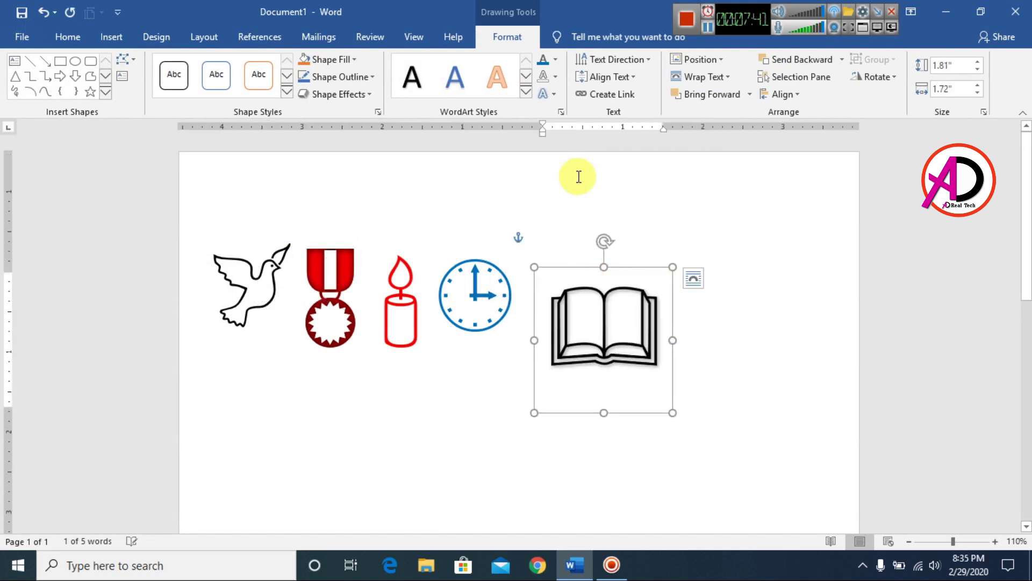
{"action": "left_click_drag", "start_coordinate": [634, 261], "coordinate": [627, 225]}
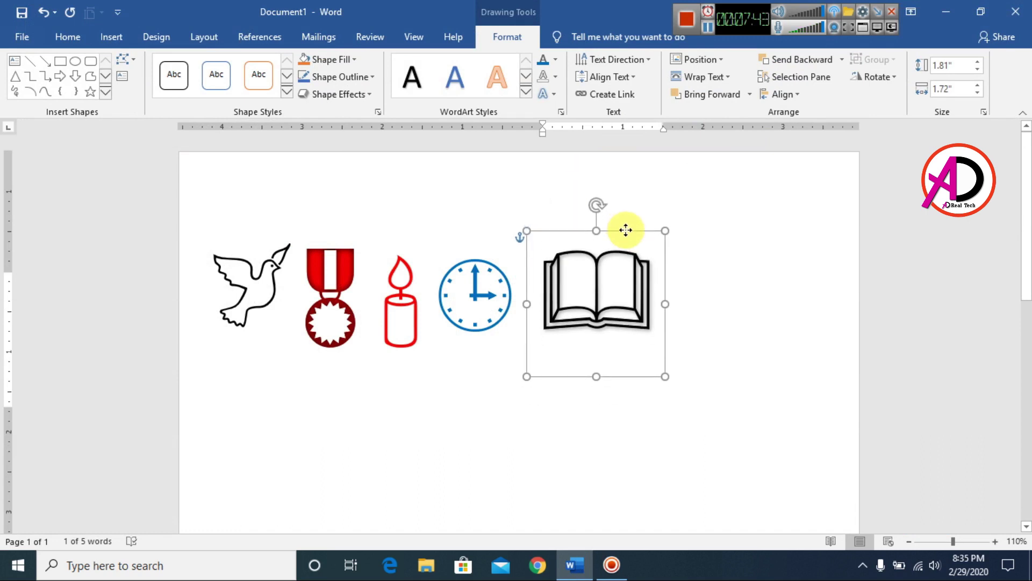
Try the book WordArt with no text fill, and set its fill back to black
{"action": "left_click", "coordinate": [346, 61]}
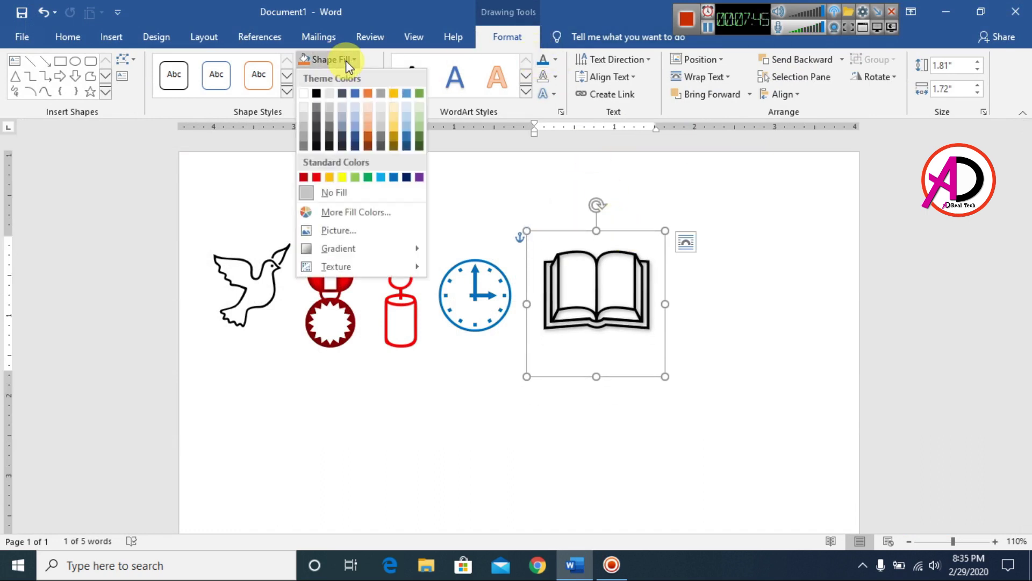
{"action": "left_click", "coordinate": [555, 59]}
{"action": "left_click", "coordinate": [554, 211]}
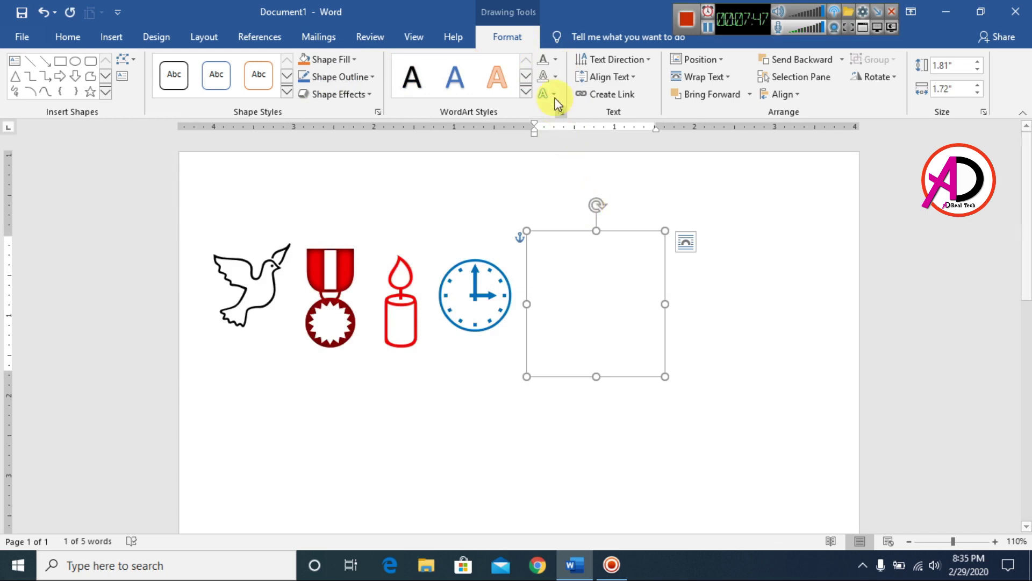
{"action": "left_click", "coordinate": [555, 59]}
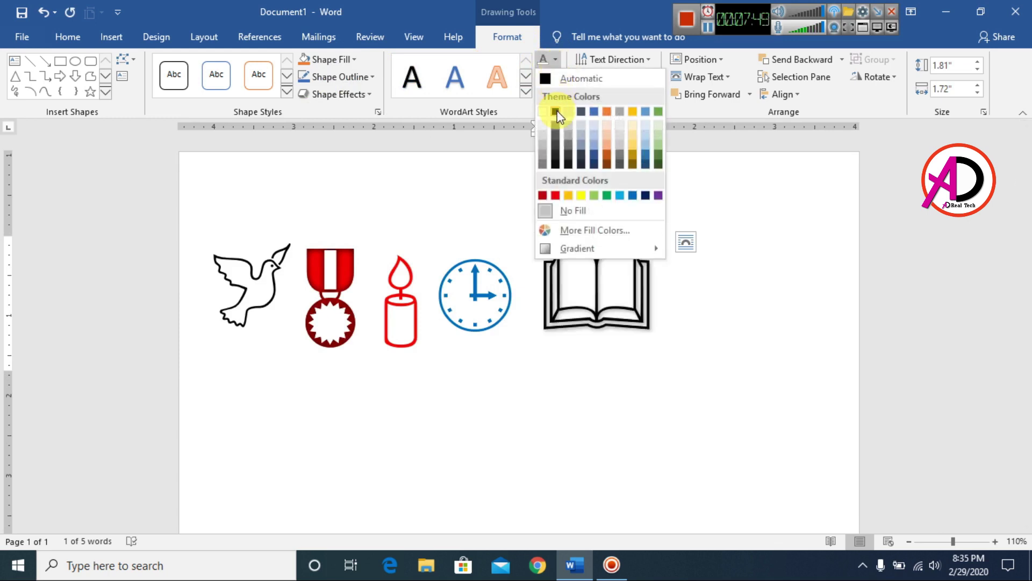
{"action": "left_click", "coordinate": [555, 112]}
Remove the book WordArt's text outline and its shadow effect, and deselect it
{"action": "left_click", "coordinate": [557, 79]}
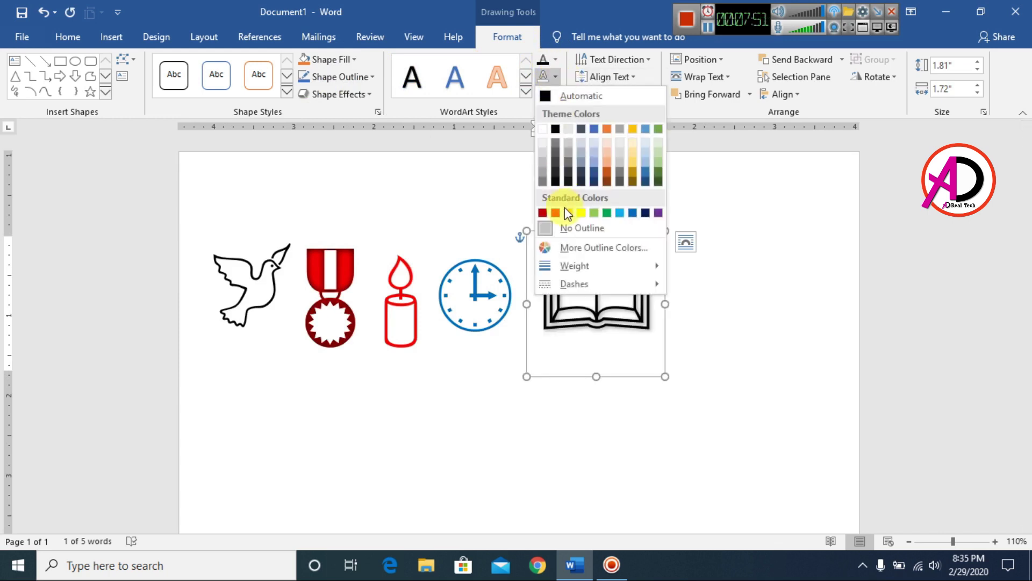
{"action": "left_click", "coordinate": [574, 224]}
{"action": "left_click", "coordinate": [554, 97]}
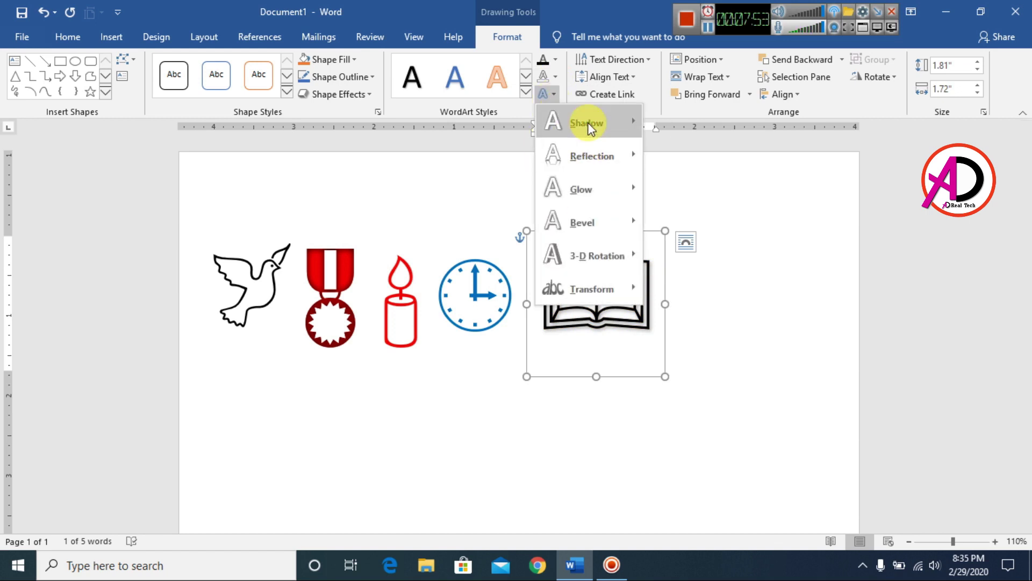
{"action": "mouse_move", "coordinate": [588, 124]}
{"action": "left_click", "coordinate": [668, 143]}
{"action": "left_click", "coordinate": [658, 362]}
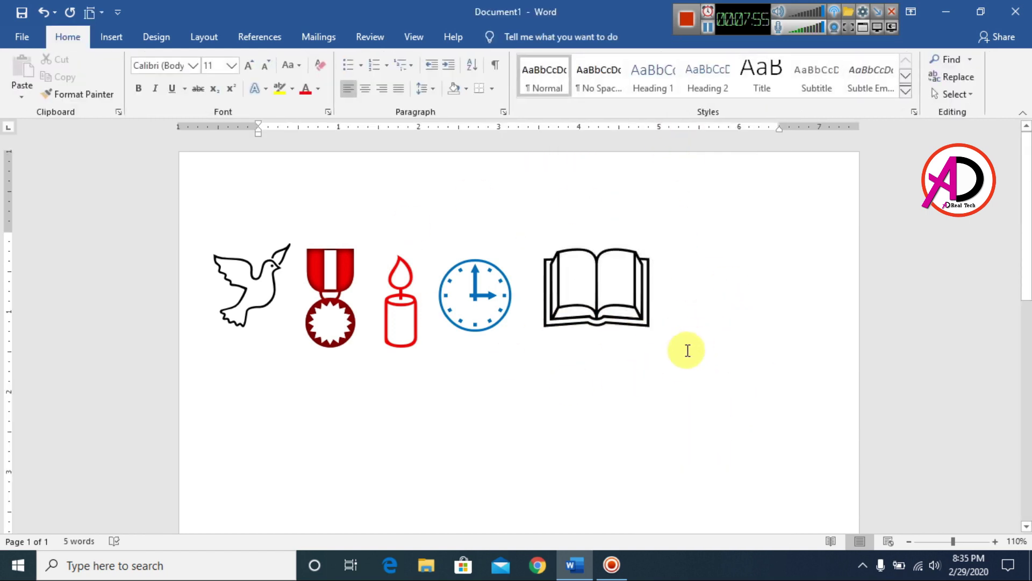
Insert the Wingdings 3 hooked right arrow, character code 78, from the full symbol collection and close it
{"action": "left_click", "coordinate": [128, 41]}
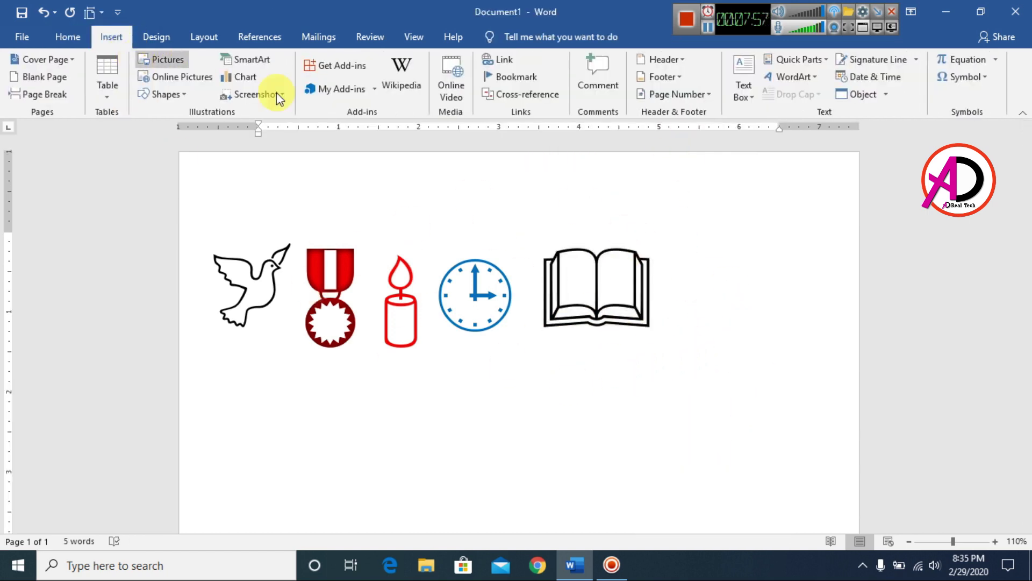
{"action": "left_click", "coordinate": [962, 78]}
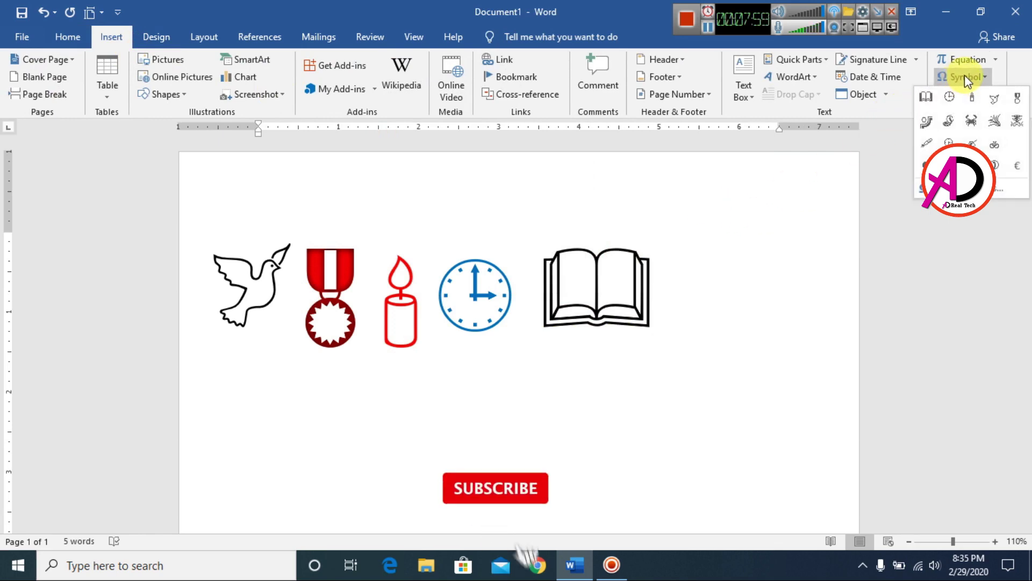
{"action": "left_click", "coordinate": [957, 188]}
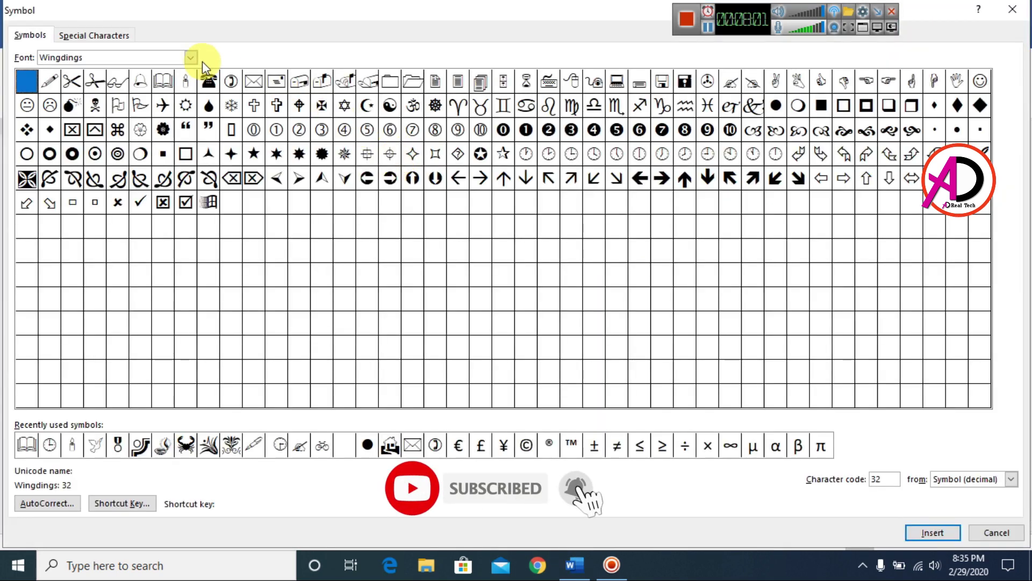
{"action": "left_click", "coordinate": [190, 58]}
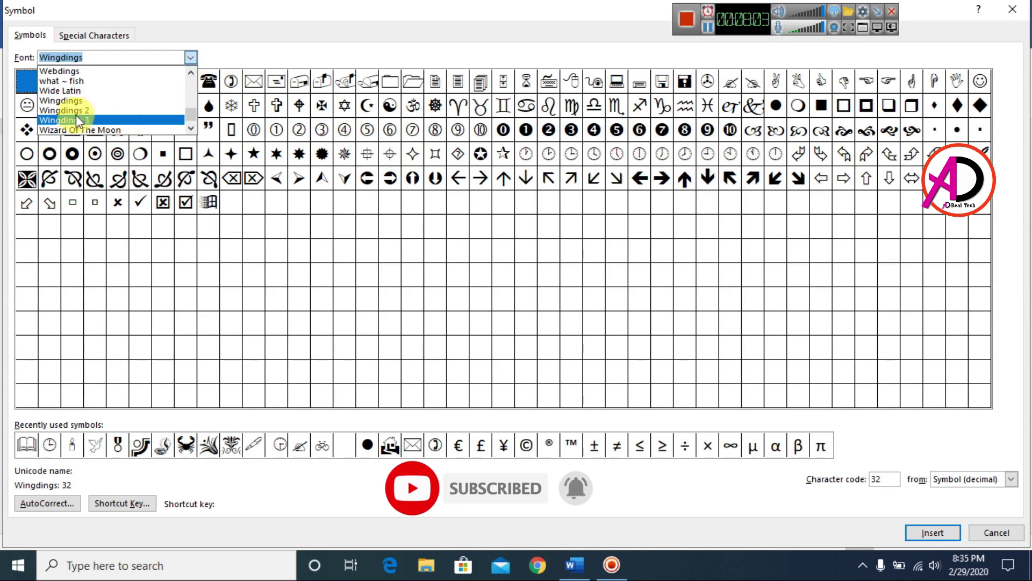
{"action": "left_click", "coordinate": [94, 110]}
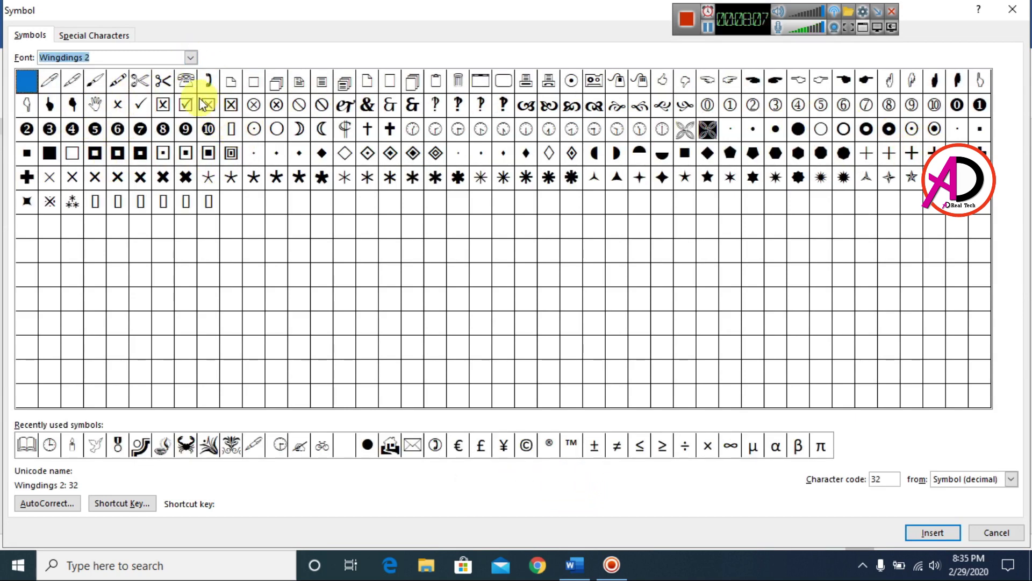
{"action": "left_click", "coordinate": [190, 57]}
{"action": "left_click", "coordinate": [101, 121]}
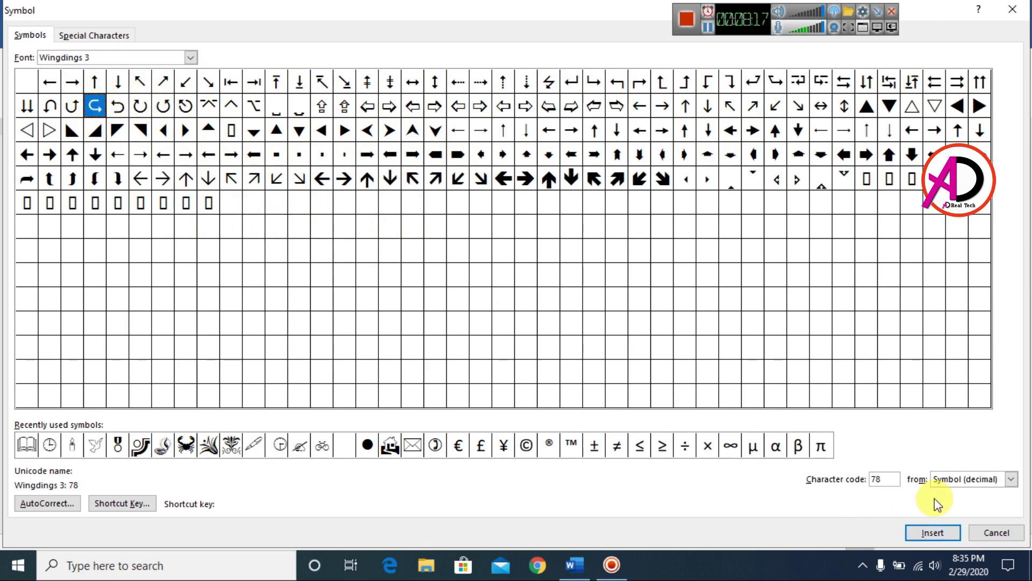
{"action": "left_click", "coordinate": [937, 533]}
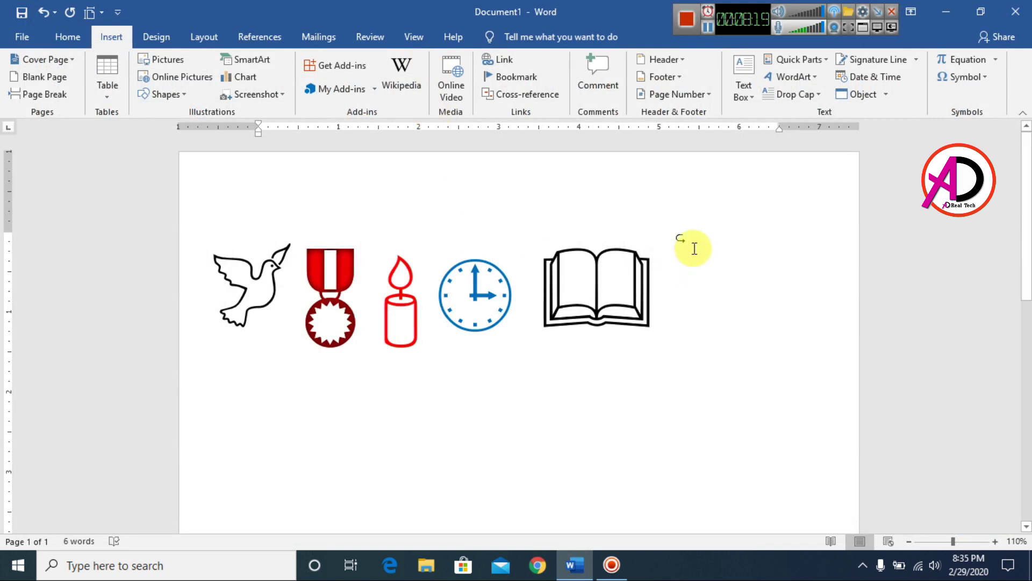
Convert the hooked arrow symbol to black WordArt with a shadow and move it to the right of the book
{"action": "double_click", "coordinate": [678, 237]}
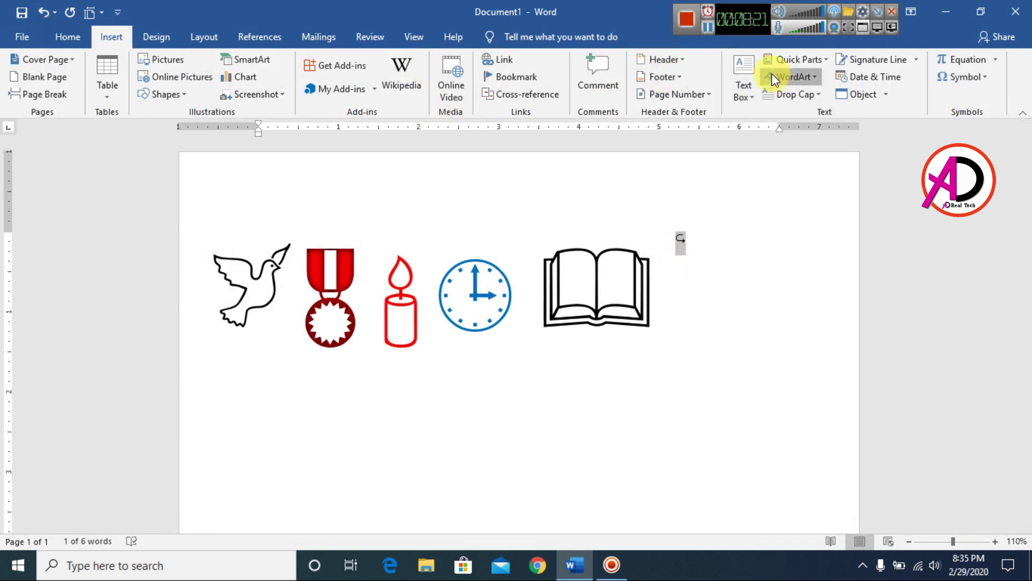
{"action": "left_click", "coordinate": [790, 76]}
{"action": "left_click", "coordinate": [781, 110]}
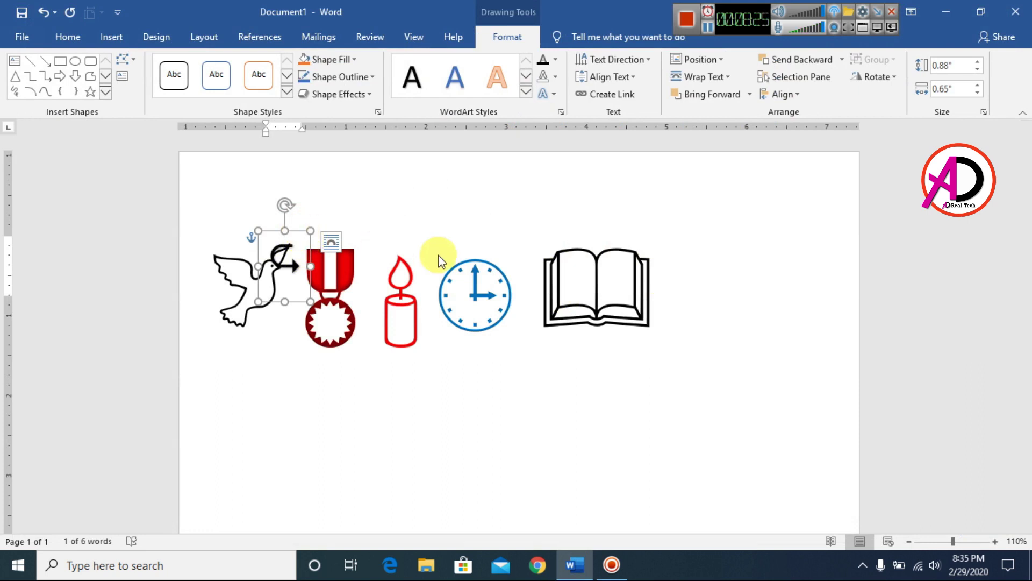
{"action": "left_click_drag", "start_coordinate": [298, 228], "coordinate": [716, 256]}
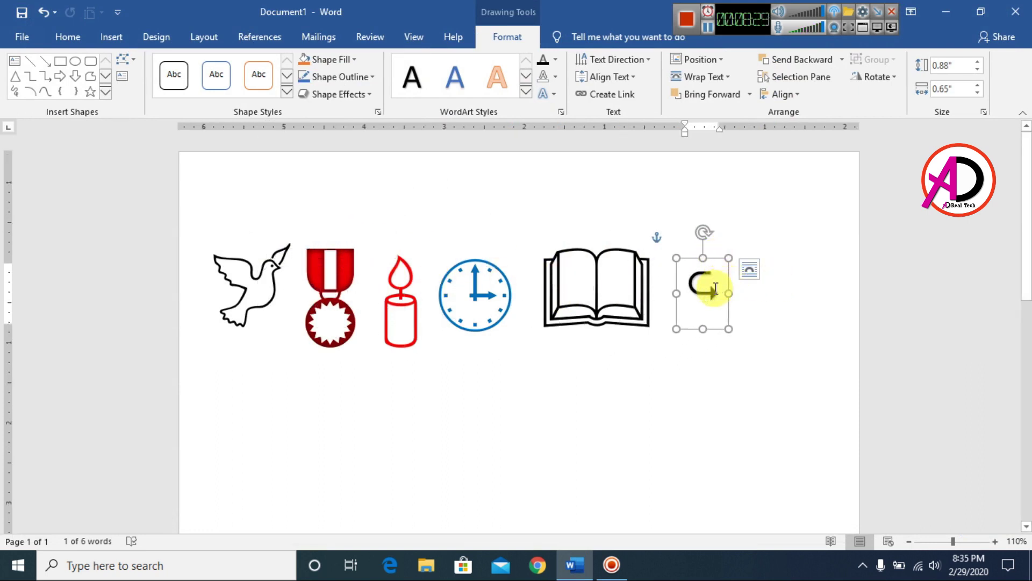
Enlarge the arrow WordArt to about 1.85" by 1.32" and move it slightly up and left, level with the book
{"action": "triple_click", "coordinate": [716, 289]}
{"action": "key", "text": "ctrl+shift+period"}
{"action": "key", "text": "ctrl+shift+period"}
{"action": "key", "text": "ctrl+shift+period"}
{"action": "key", "text": "ctrl+shift+period"}
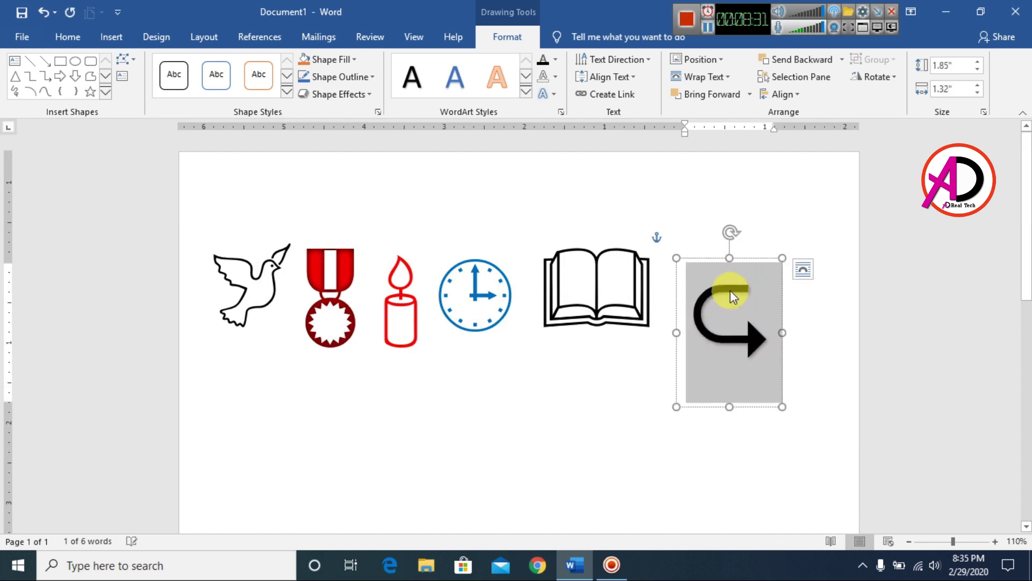
{"action": "left_click_drag", "start_coordinate": [764, 258], "coordinate": [752, 231]}
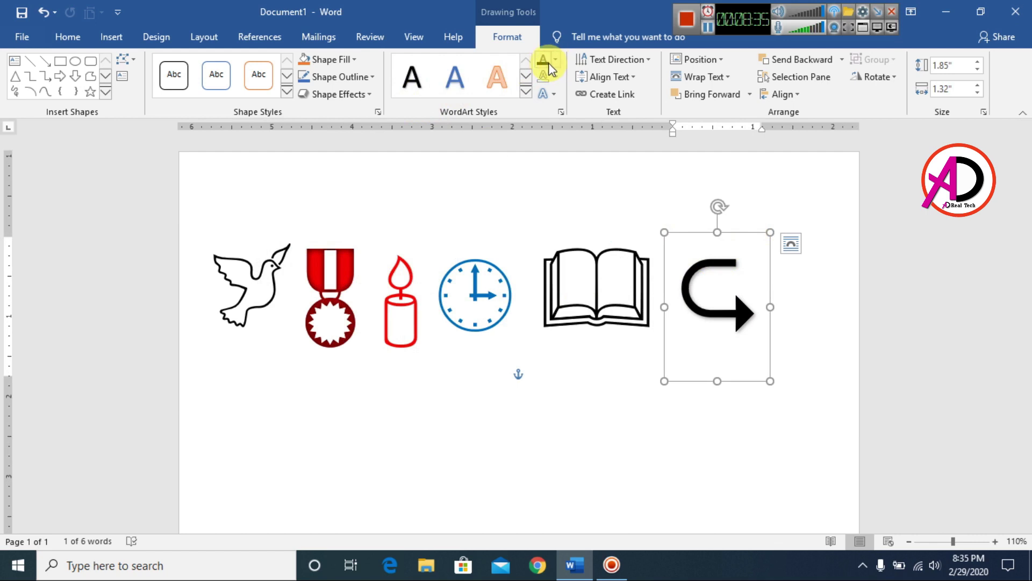
Remove the arrow WordArt's shadow effect and deselect it
{"action": "left_click", "coordinate": [547, 102]}
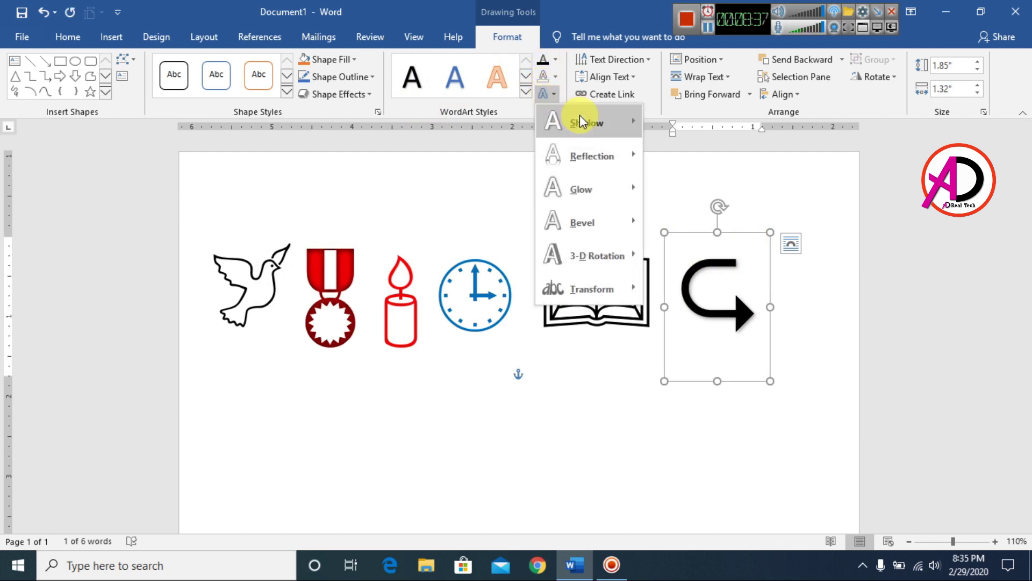
{"action": "left_click", "coordinate": [811, 258]}
{"action": "left_click", "coordinate": [812, 337]}
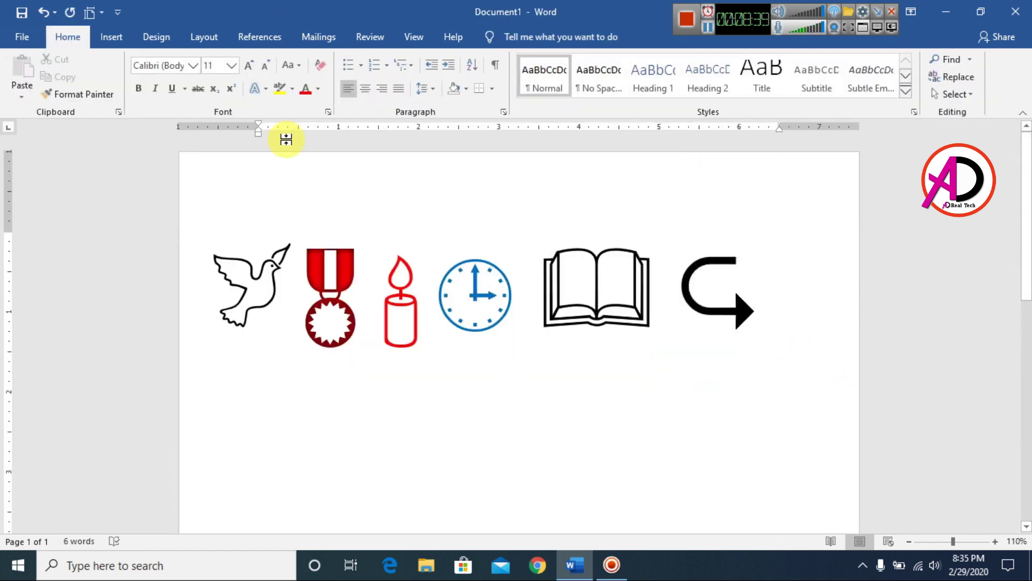
Open the full symbol collection and look through its font list for the Akruti Image fonts
{"action": "left_click", "coordinate": [111, 38]}
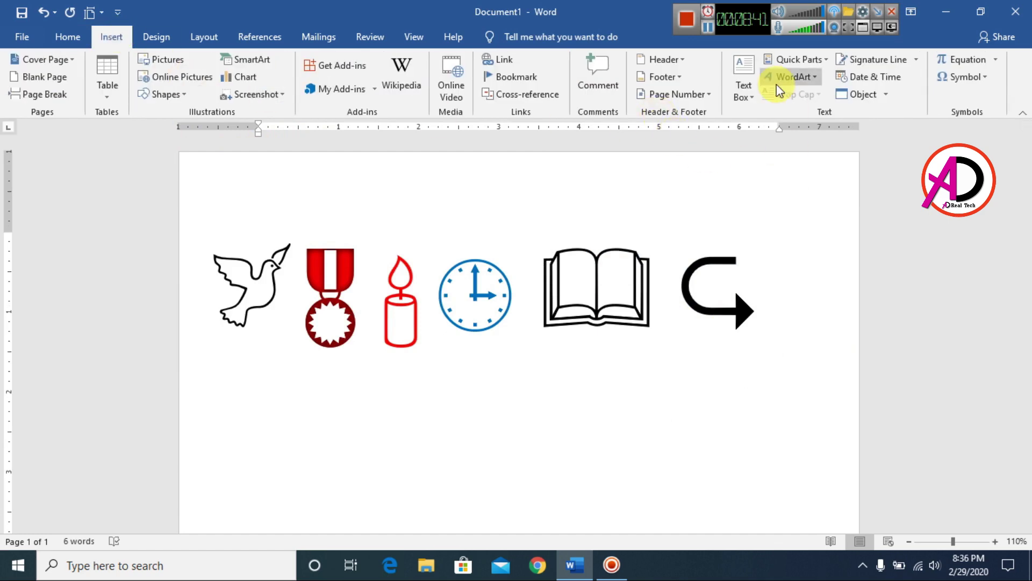
{"action": "left_click", "coordinate": [962, 77]}
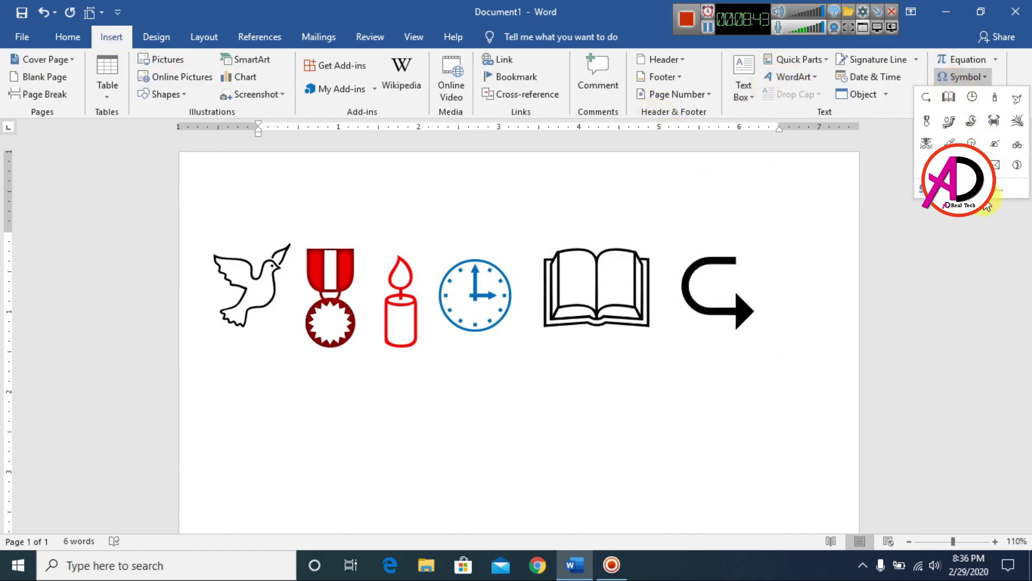
{"action": "left_click", "coordinate": [984, 193]}
{"action": "left_click", "coordinate": [185, 62]}
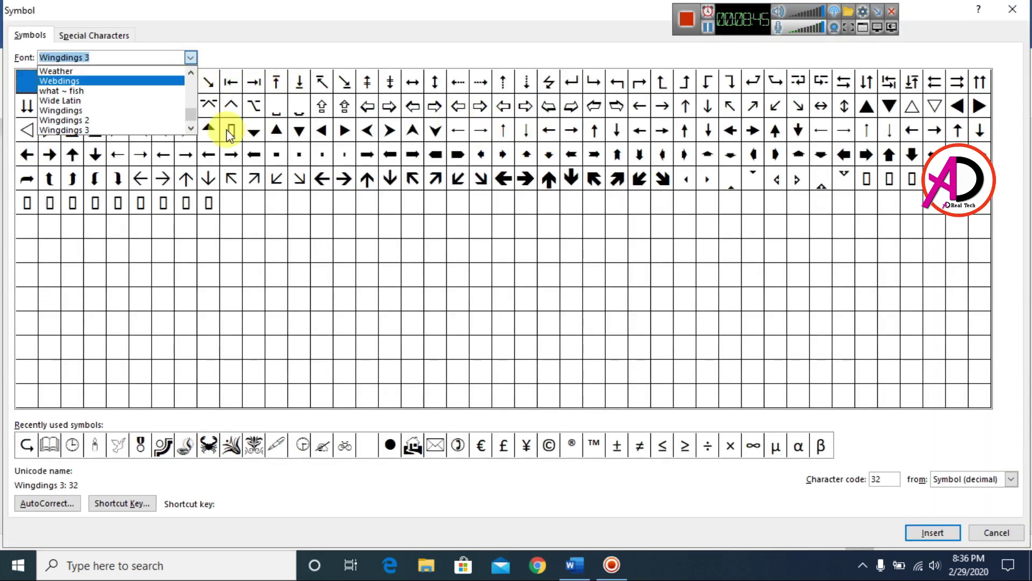
{"action": "left_click_drag", "start_coordinate": [196, 120], "coordinate": [204, 90]}
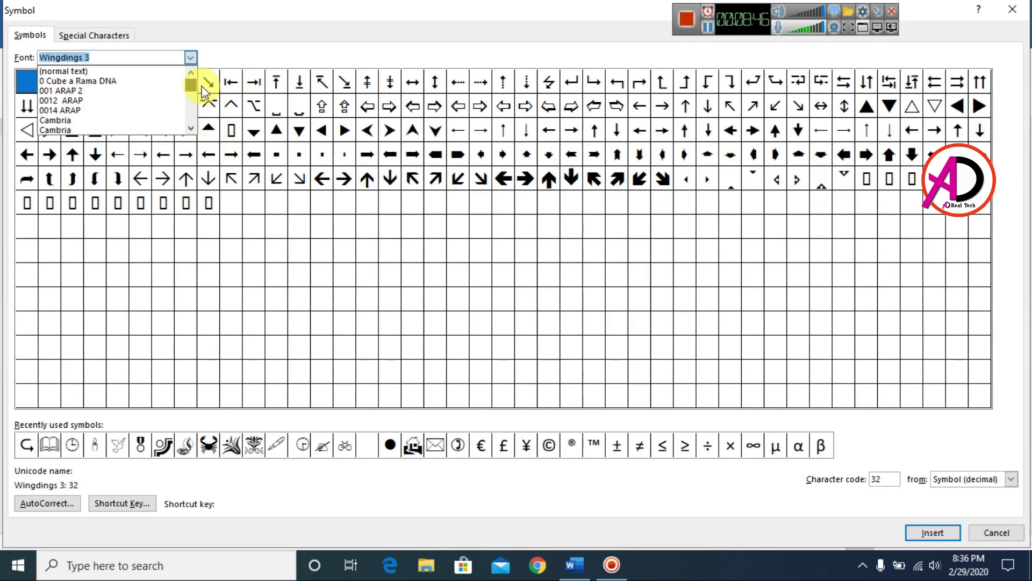
{"action": "left_click", "coordinate": [193, 124]}
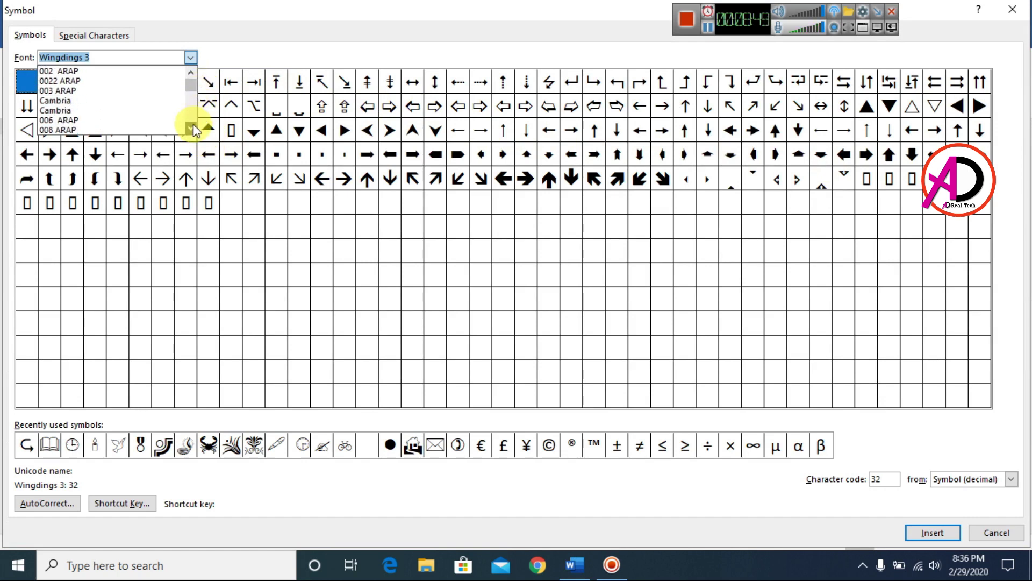
{"action": "left_click", "coordinate": [193, 123]}
{"action": "mouse_move", "coordinate": [193, 93]}
{"action": "left_mouse_down"}
{"action": "mouse_move", "coordinate": [195, 75]}
{"action": "mouse_move", "coordinate": [189, 82]}
{"action": "left_mouse_up"}
{"action": "left_click", "coordinate": [195, 73]}
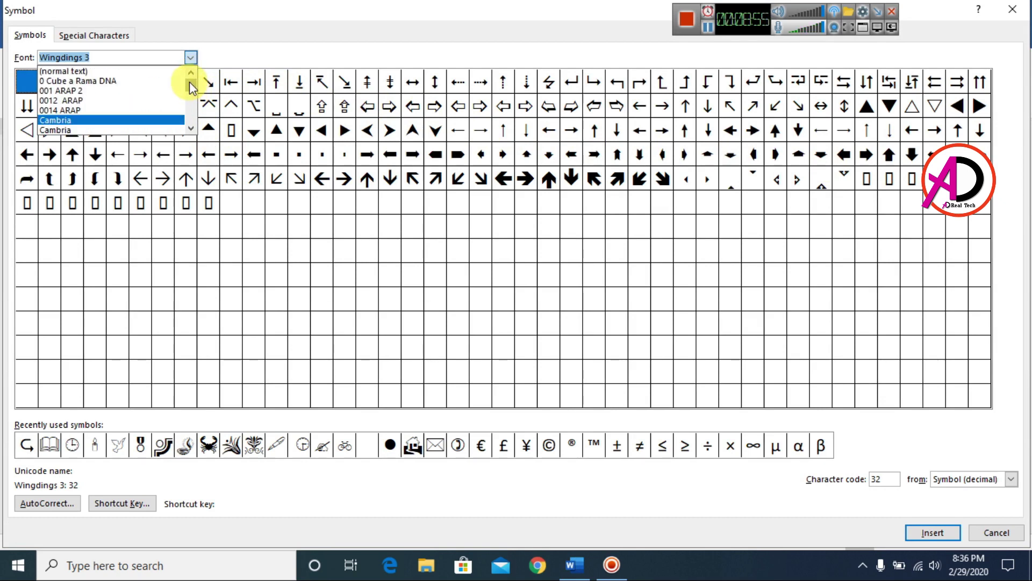
{"action": "left_click", "coordinate": [193, 127]}
{"action": "left_click", "coordinate": [192, 127]}
{"action": "left_click", "coordinate": [193, 127]}
{"action": "left_click", "coordinate": [192, 127]}
{"action": "left_click", "coordinate": [193, 127]}
{"action": "left_click", "coordinate": [192, 127]}
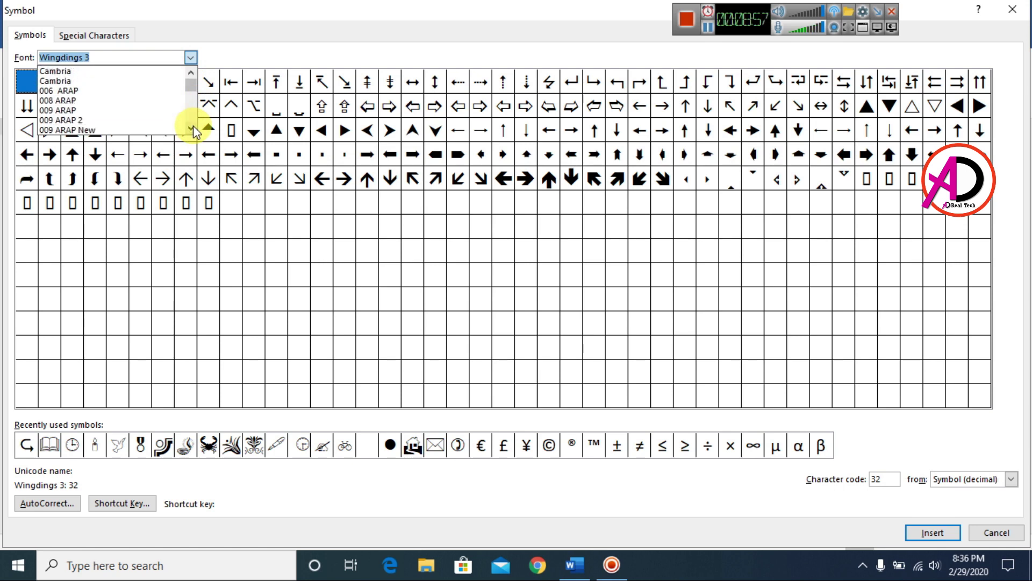
{"action": "left_click", "coordinate": [193, 127]}
{"action": "left_click", "coordinate": [192, 127]}
{"action": "left_click", "coordinate": [193, 124]}
{"action": "left_click", "coordinate": [192, 71]}
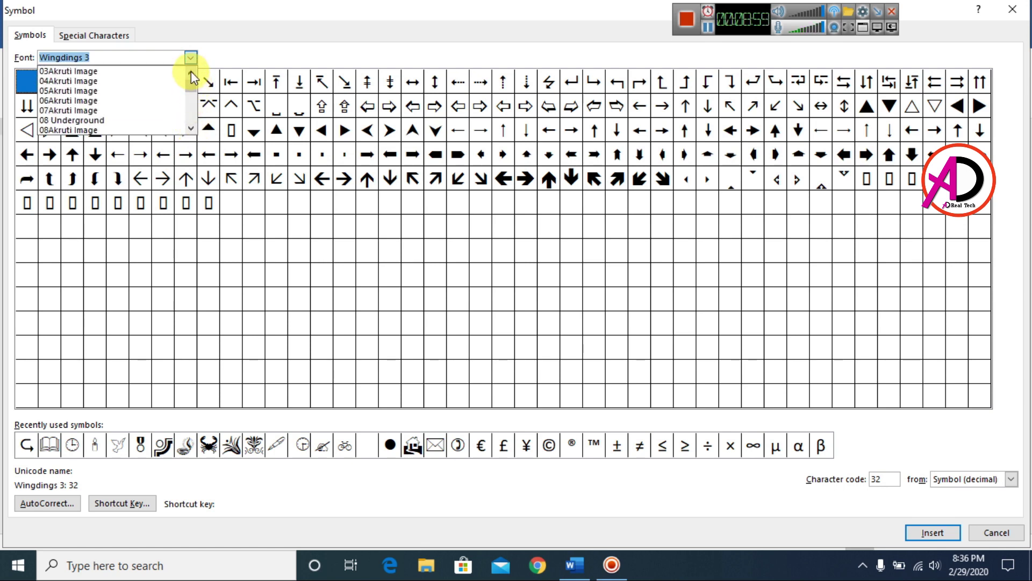
{"action": "left_click", "coordinate": [192, 71]}
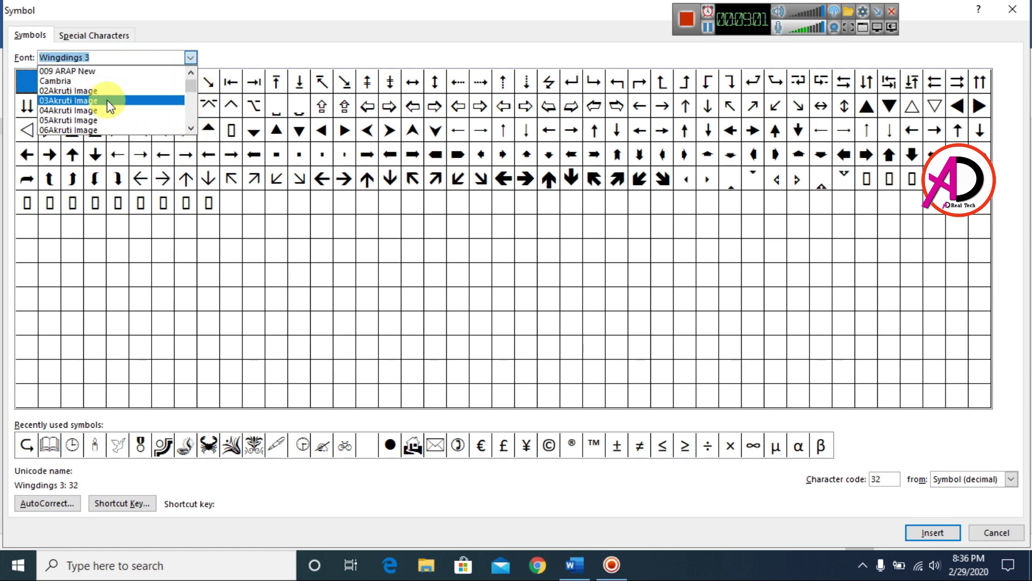
Compare the Akruti Image entries in the font list and switch the symbol font to 06Akruti Image
{"action": "scroll", "coordinate": [107, 100], "scroll_direction": "down", "scroll_amount": 1}
{"action": "scroll", "coordinate": [67, 94], "scroll_direction": "up", "scroll_amount": 1}
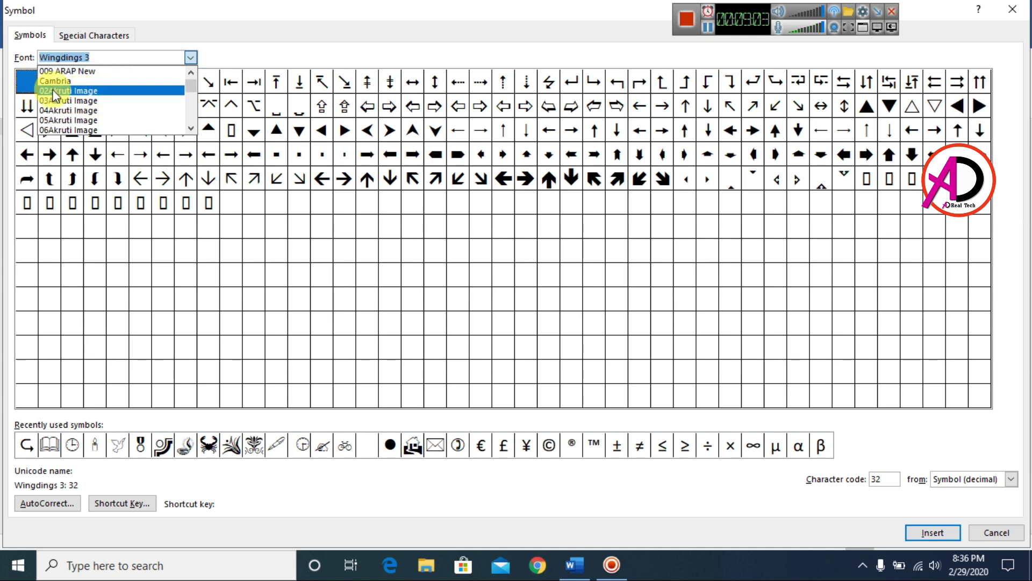
{"action": "scroll", "coordinate": [77, 106], "scroll_direction": "down", "scroll_amount": 3}
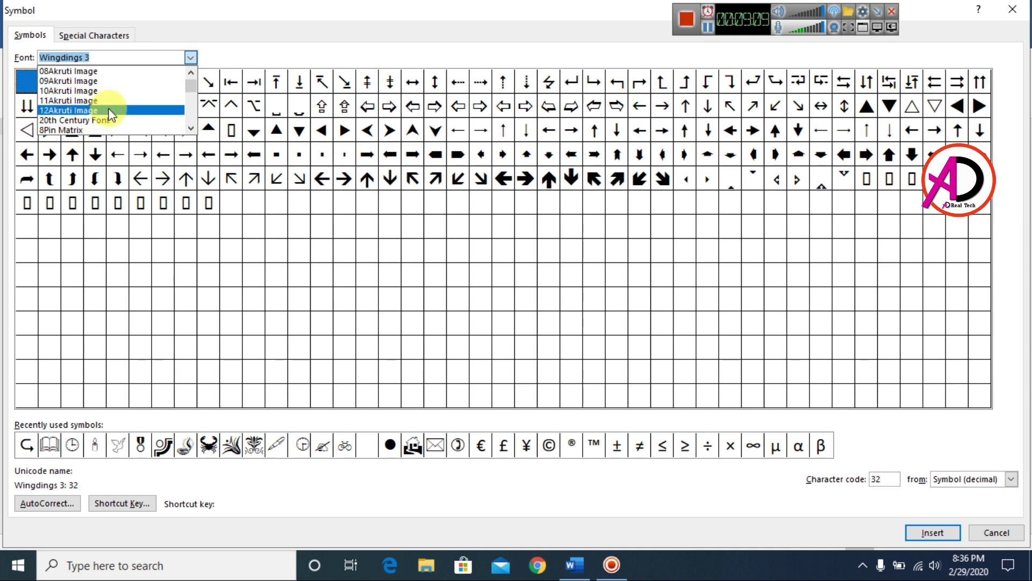
{"action": "scroll", "coordinate": [99, 99], "scroll_direction": "up", "scroll_amount": 2}
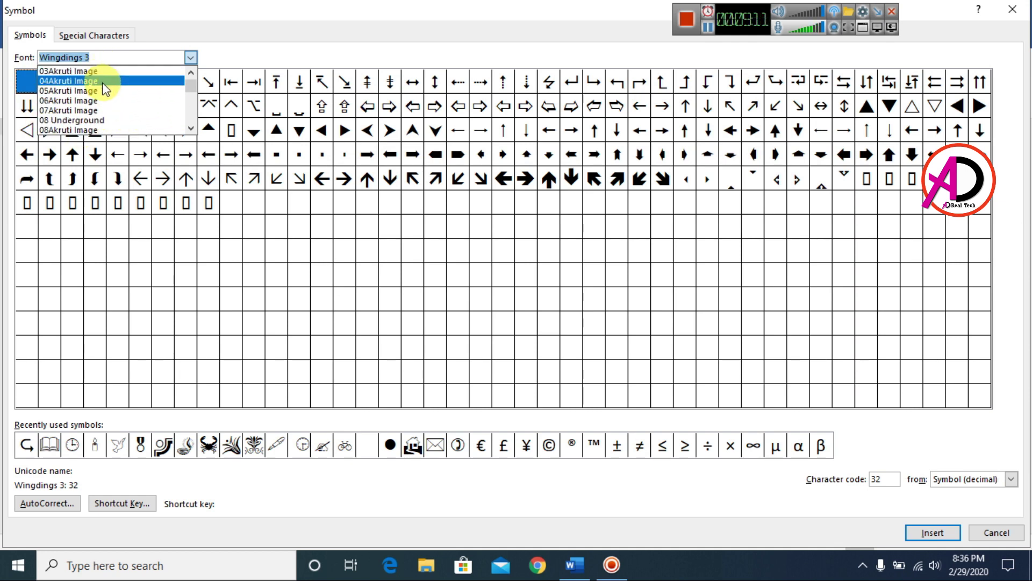
{"action": "scroll", "coordinate": [99, 109], "scroll_direction": "down", "scroll_amount": 1}
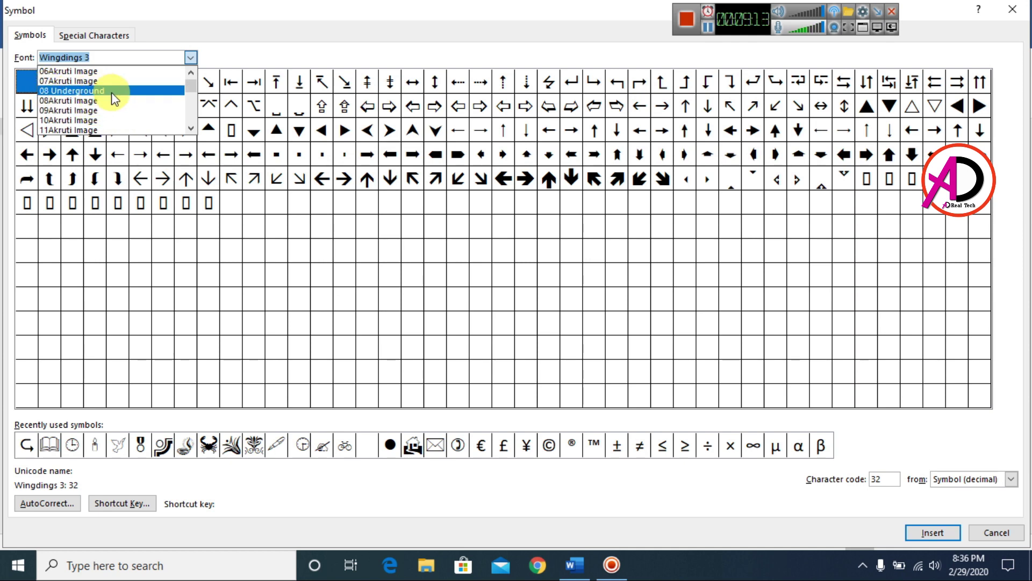
{"action": "scroll", "coordinate": [90, 101], "scroll_direction": "up", "scroll_amount": 1}
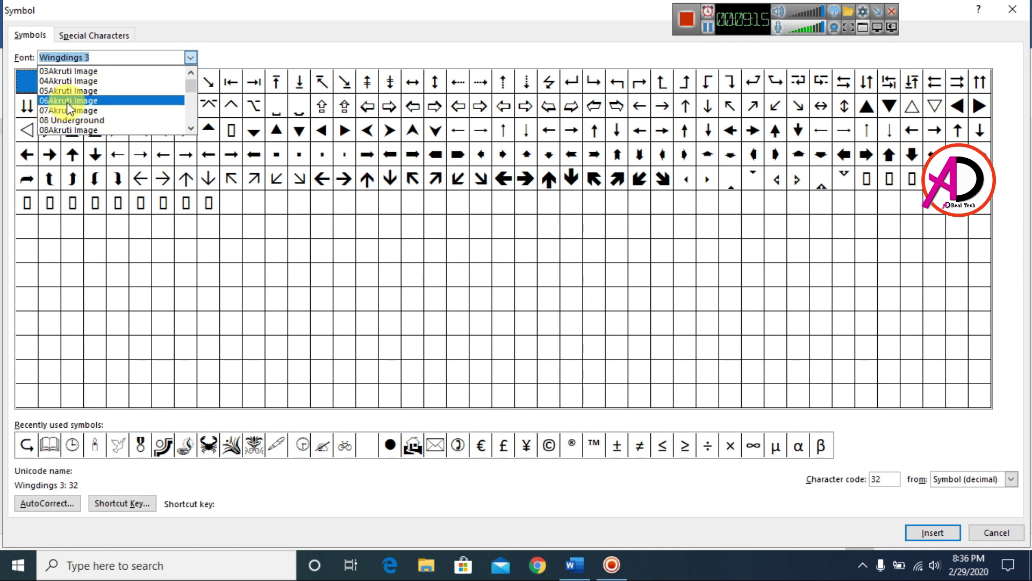
{"action": "left_click", "coordinate": [69, 102]}
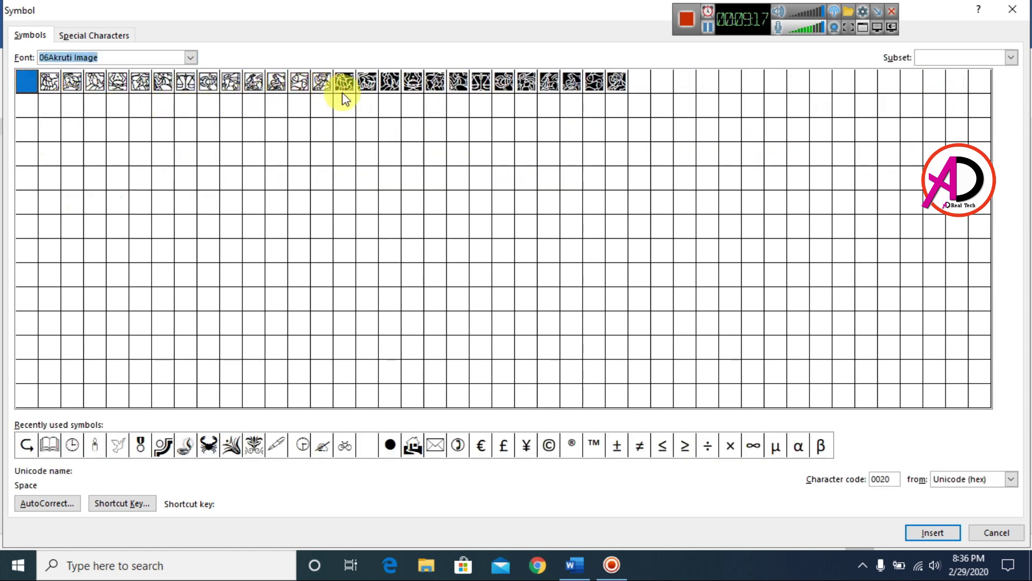
Insert the black square figure symbol with character code 0073 from 06Akruti Image and convert it to black WordArt
{"action": "left_click", "coordinate": [503, 81]}
{"action": "left_click", "coordinate": [487, 79]}
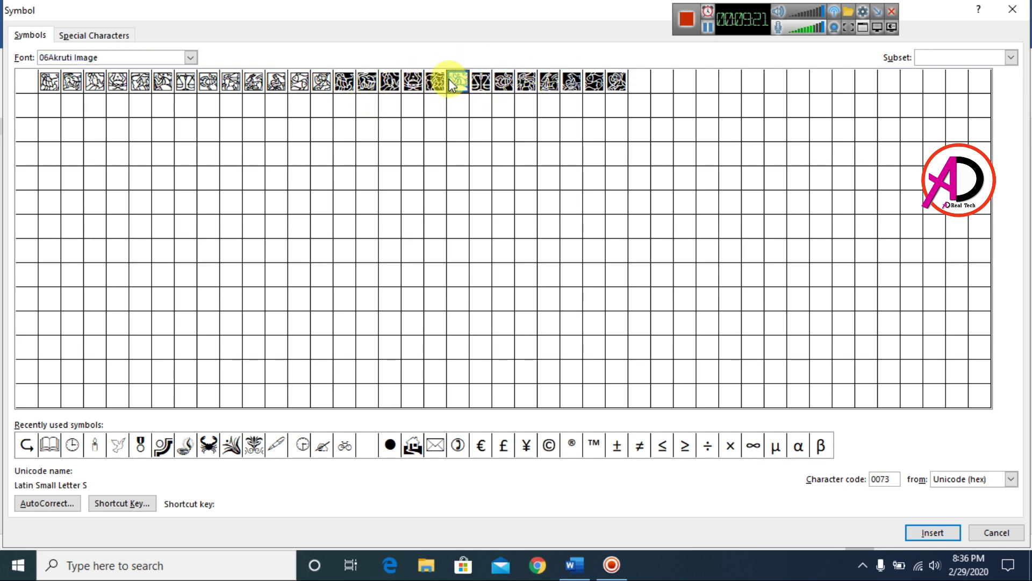
{"action": "left_click", "coordinate": [957, 531]}
{"action": "left_click", "coordinate": [991, 538]}
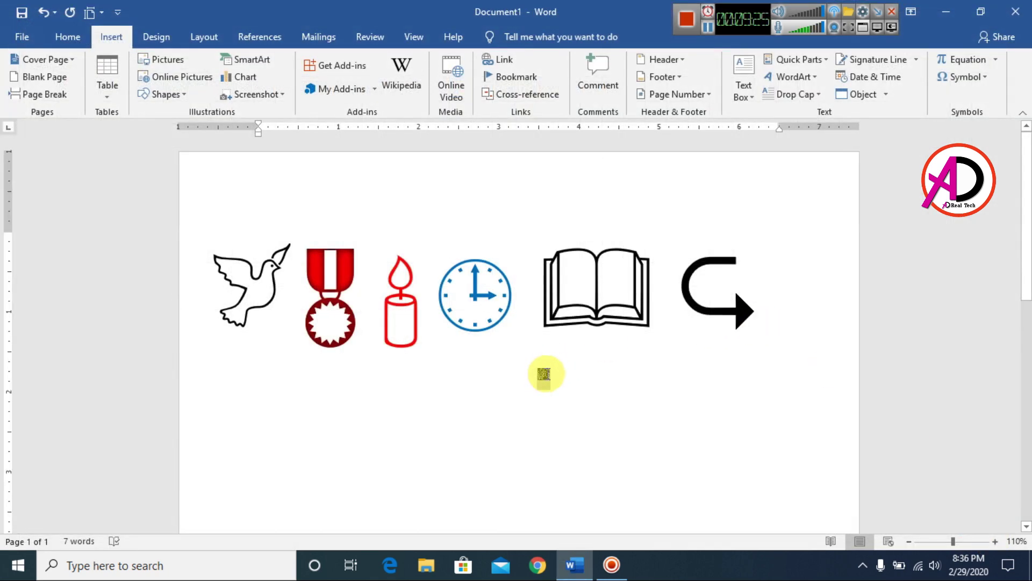
{"action": "double_click", "coordinate": [543, 374]}
{"action": "left_click", "coordinate": [788, 78]}
{"action": "left_click", "coordinate": [769, 145]}
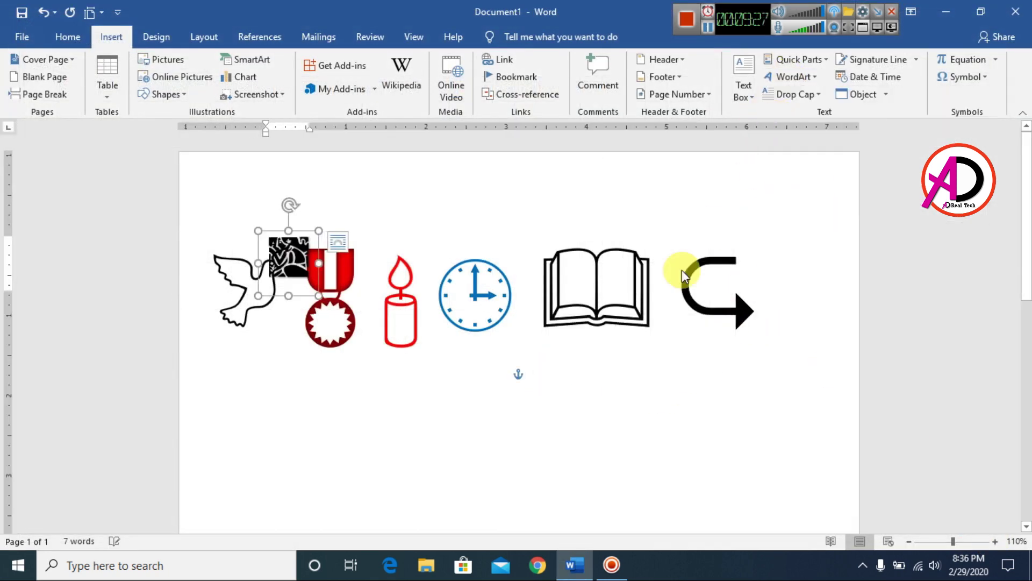
Enlarge the square figure WordArt to about 1.67" by 1.56" and place it on the page below the arrow
{"action": "left_click_drag", "start_coordinate": [304, 237], "coordinate": [473, 423]}
{"action": "key", "text": "ctrl+shift+period"}
{"action": "key", "text": "ctrl+shift+period"}
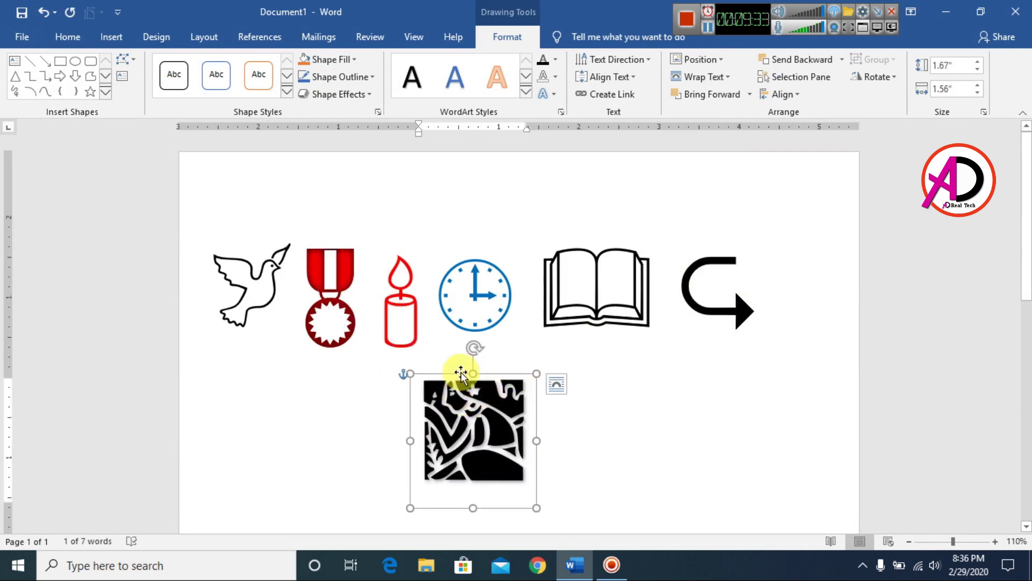
{"action": "left_click_drag", "start_coordinate": [461, 372], "coordinate": [693, 369]}
{"action": "left_click", "coordinate": [806, 456]}
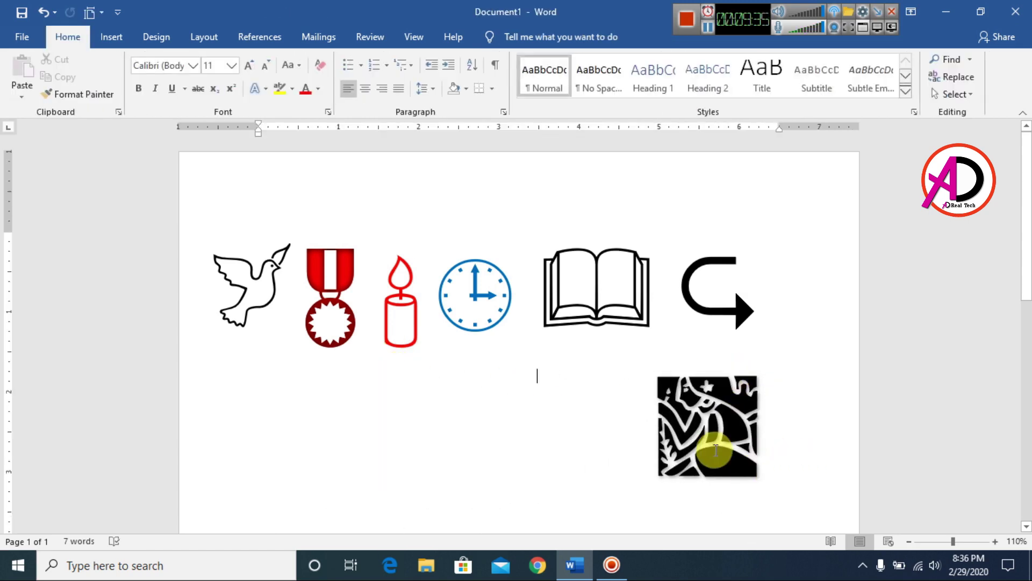
Delete the square figure WordArt below the arrow
{"action": "left_click", "coordinate": [716, 450]}
{"action": "key", "text": "Delete"}
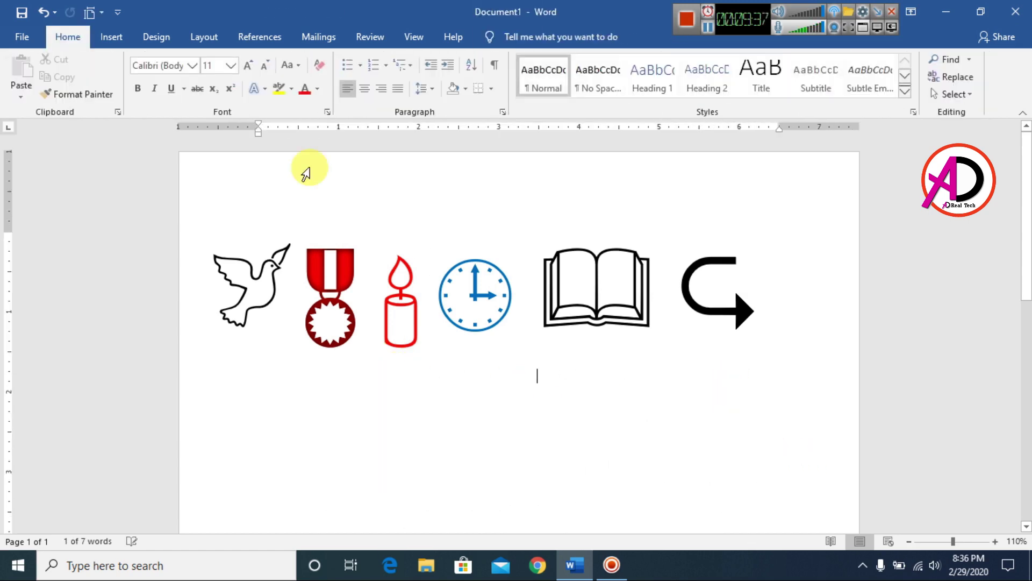
Insert the solid four-petal flower ornament from the 02Akruti Image font into the document and close the symbol collection
{"action": "left_click", "coordinate": [111, 37]}
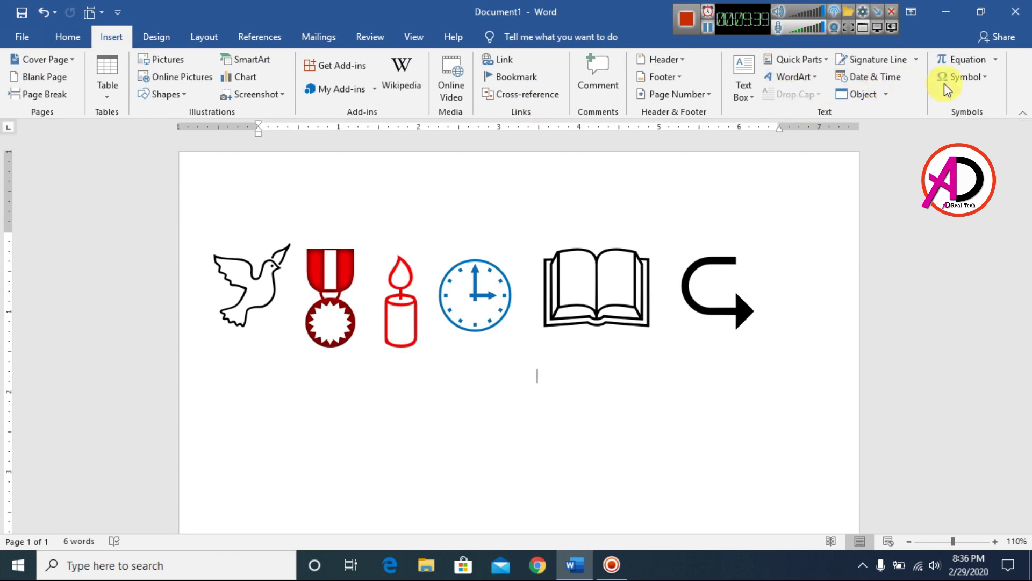
{"action": "left_click", "coordinate": [962, 77]}
{"action": "left_click", "coordinate": [951, 188]}
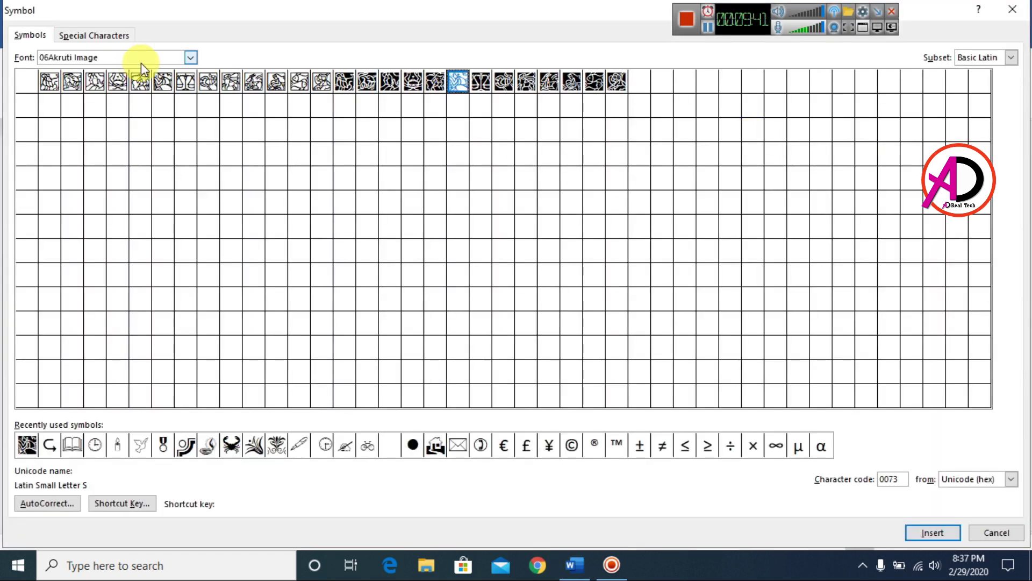
{"action": "left_click", "coordinate": [190, 57]}
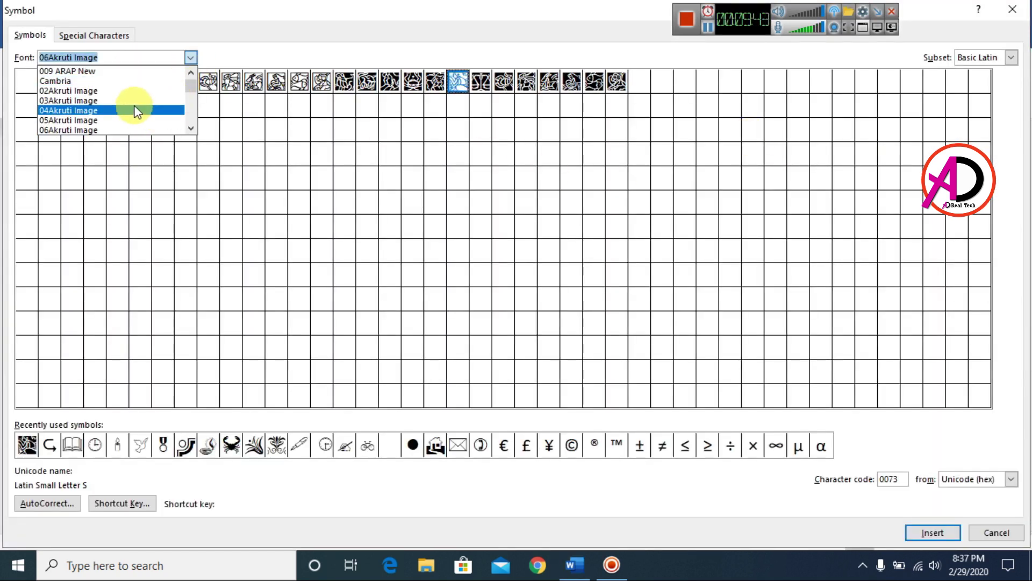
{"action": "left_click", "coordinate": [114, 91]}
{"action": "left_click", "coordinate": [182, 85]}
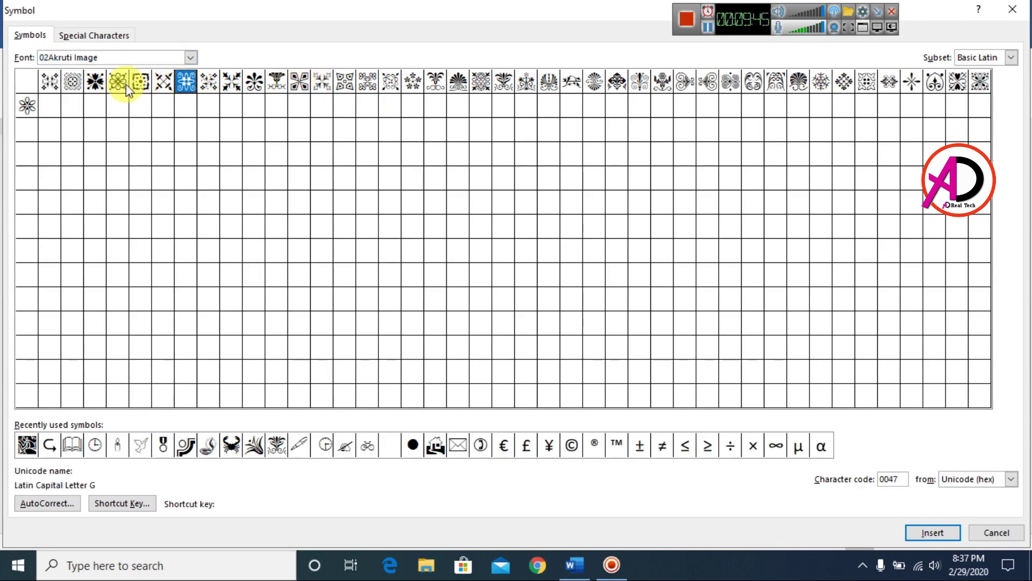
{"action": "left_click", "coordinate": [95, 81]}
{"action": "left_click", "coordinate": [933, 533]}
{"action": "left_click", "coordinate": [997, 533]}
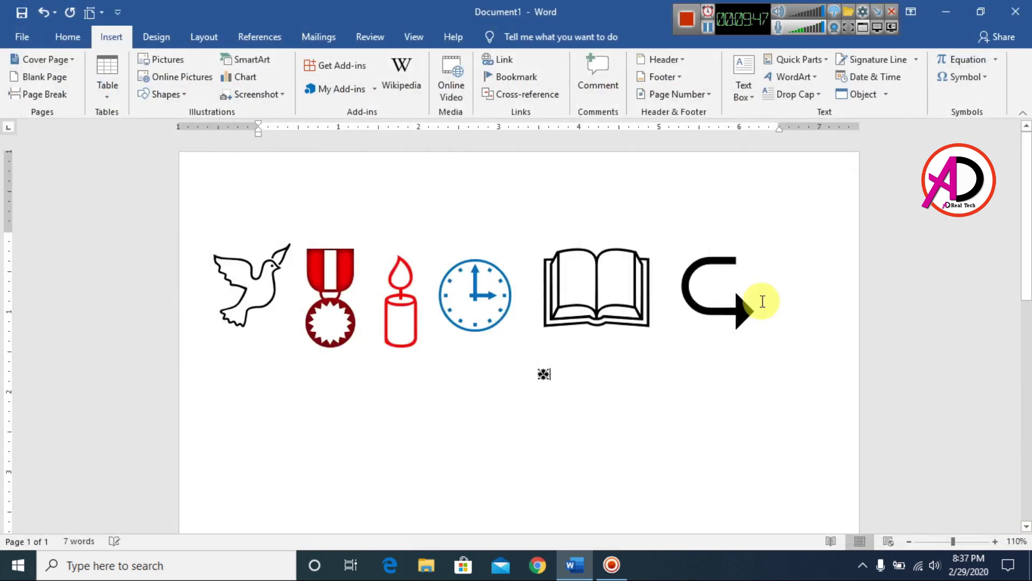
Convert the inserted flower ornament to black WordArt
{"action": "double_click", "coordinate": [544, 377]}
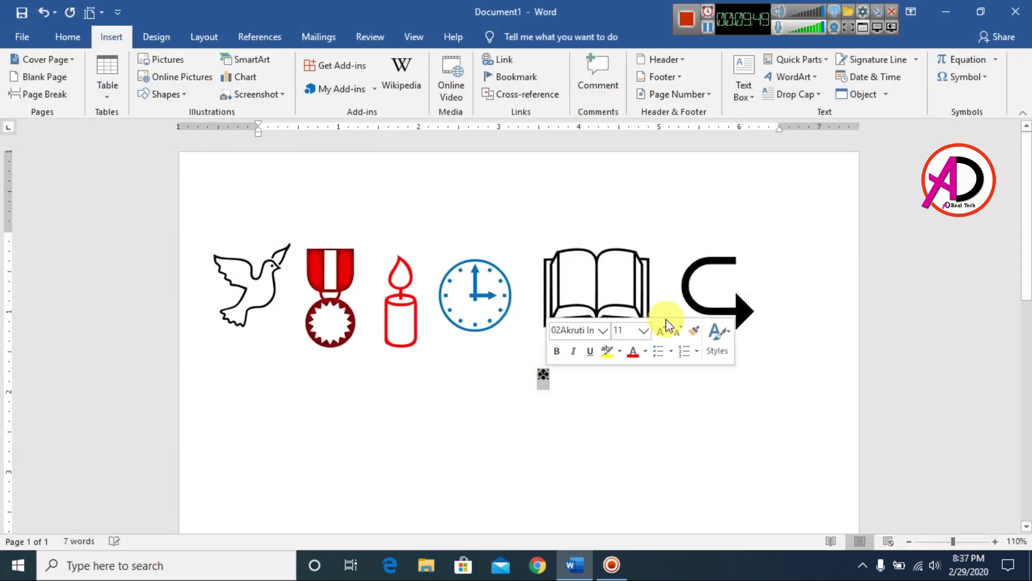
{"action": "left_click", "coordinate": [793, 76]}
{"action": "left_click", "coordinate": [782, 110]}
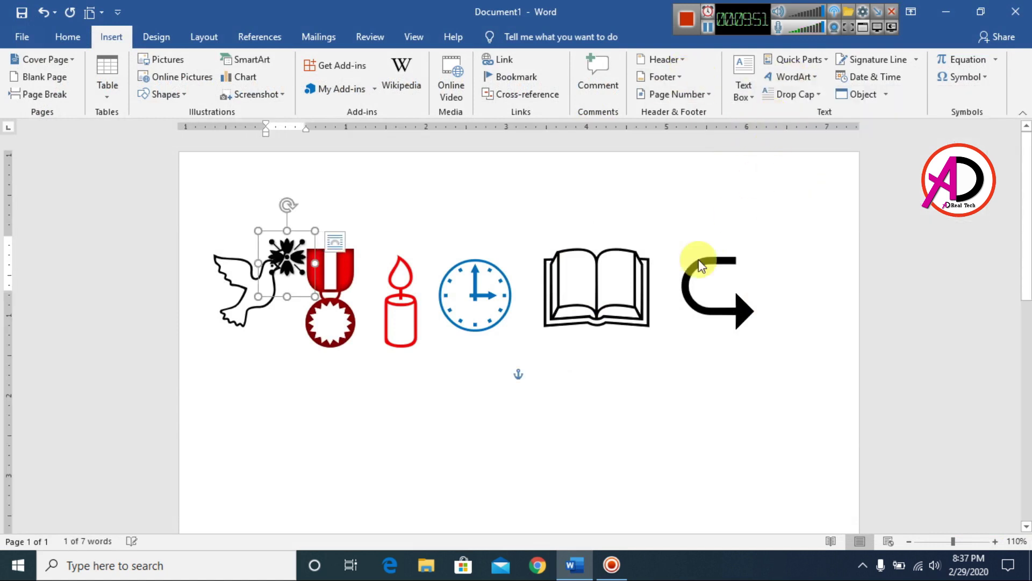
Enlarge the flower WordArt to about 1.83" by 1.59" and move it below the medal and candle
{"action": "key", "text": "ctrl+shift+period"}
{"action": "key", "text": "ctrl+shift+period"}
{"action": "key", "text": "ctrl+shift+period"}
{"action": "key", "text": "ctrl+shift+period"}
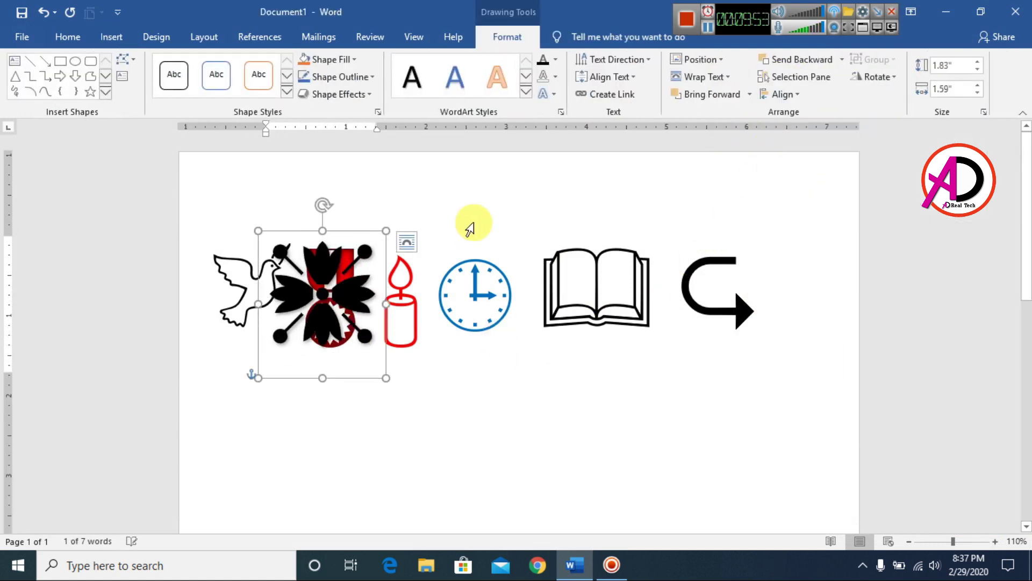
{"action": "left_click_drag", "start_coordinate": [358, 231], "coordinate": [390, 366]}
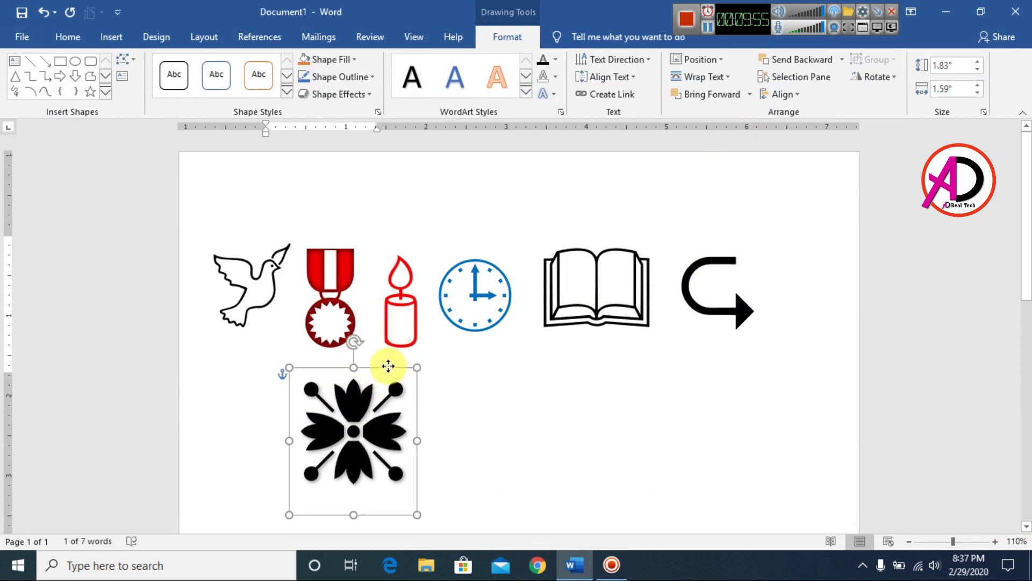
Fill the flower WordArt with standard red and remove its shadow effect
{"action": "left_click", "coordinate": [557, 60]}
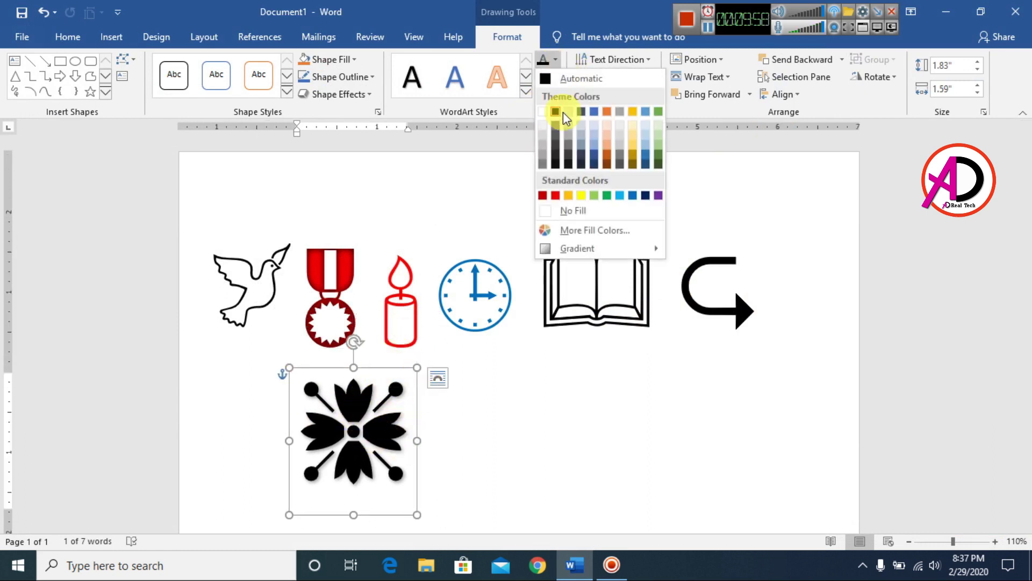
{"action": "left_click", "coordinate": [556, 195]}
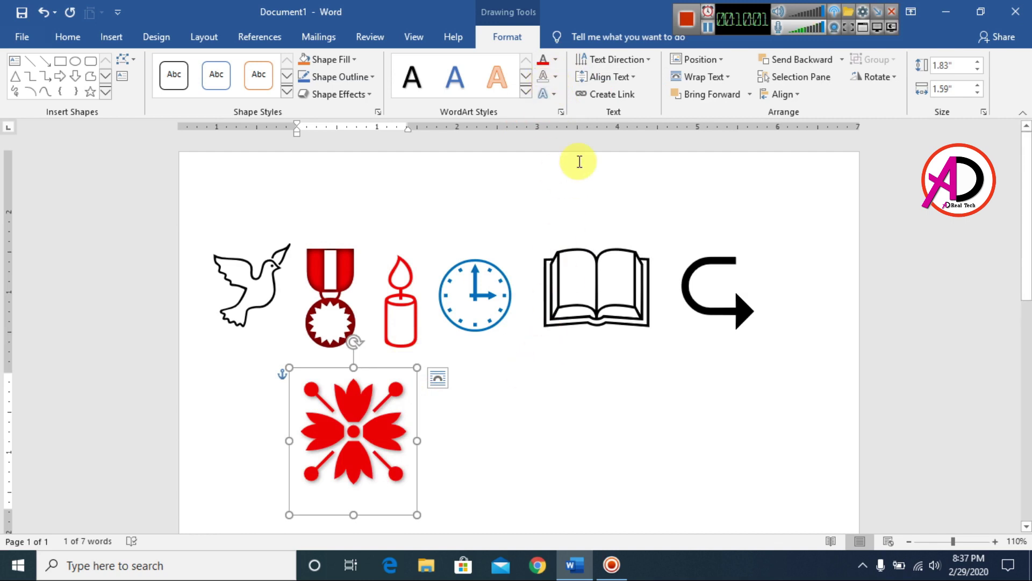
{"action": "left_click", "coordinate": [545, 94]}
{"action": "mouse_move", "coordinate": [574, 122]}
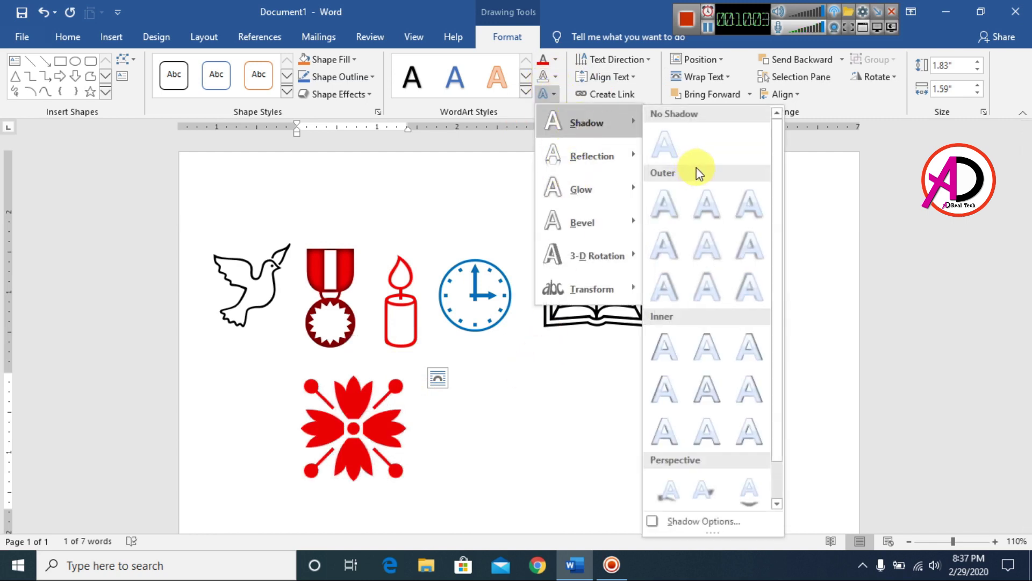
{"action": "left_click", "coordinate": [696, 143]}
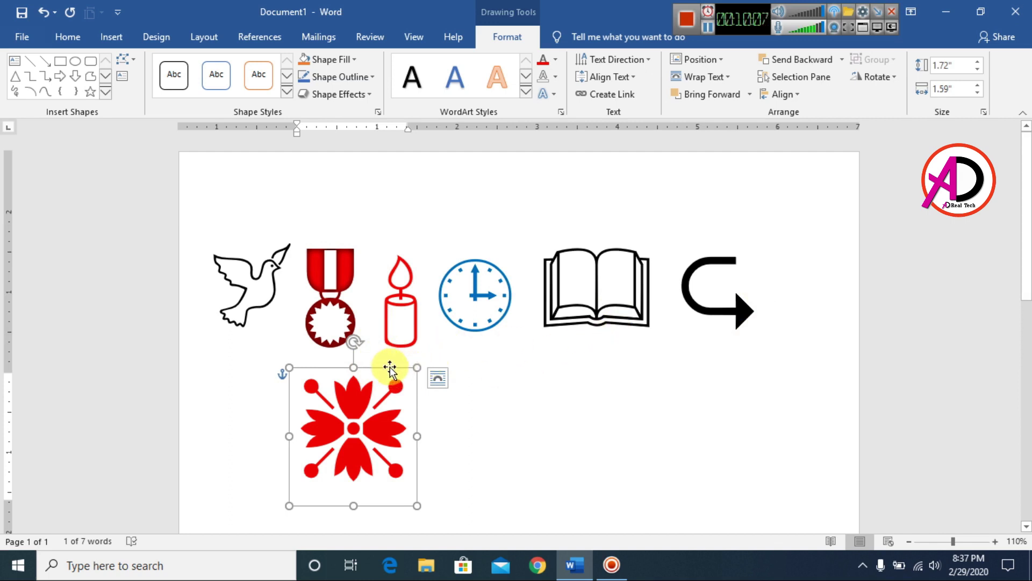
Move the red flower WordArt over so it sits below the dove, and deselect it
{"action": "left_click_drag", "start_coordinate": [389, 367], "coordinate": [299, 373]}
{"action": "double_click", "coordinate": [425, 421]}
{"action": "left_click", "coordinate": [661, 495]}
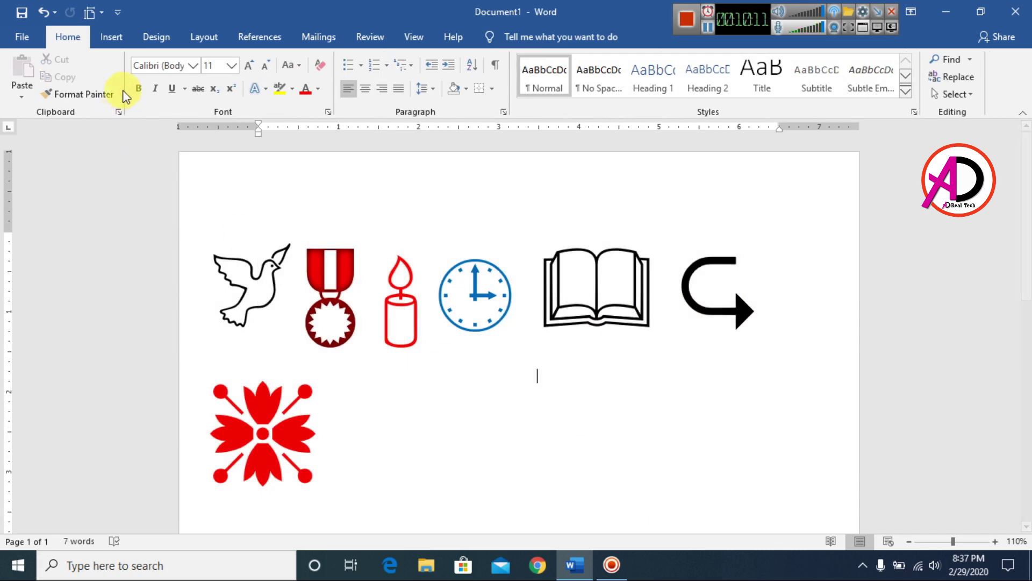
Insert the recently used bicycle symbol at the text cursor below the clock and book
{"action": "left_click", "coordinate": [127, 39]}
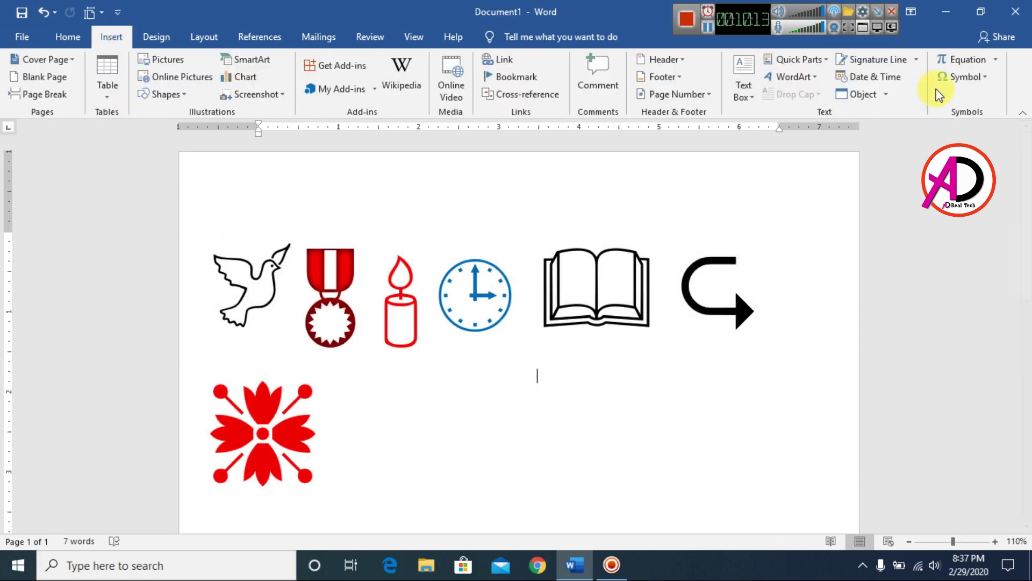
{"action": "left_click", "coordinate": [963, 77]}
{"action": "left_click", "coordinate": [942, 117]}
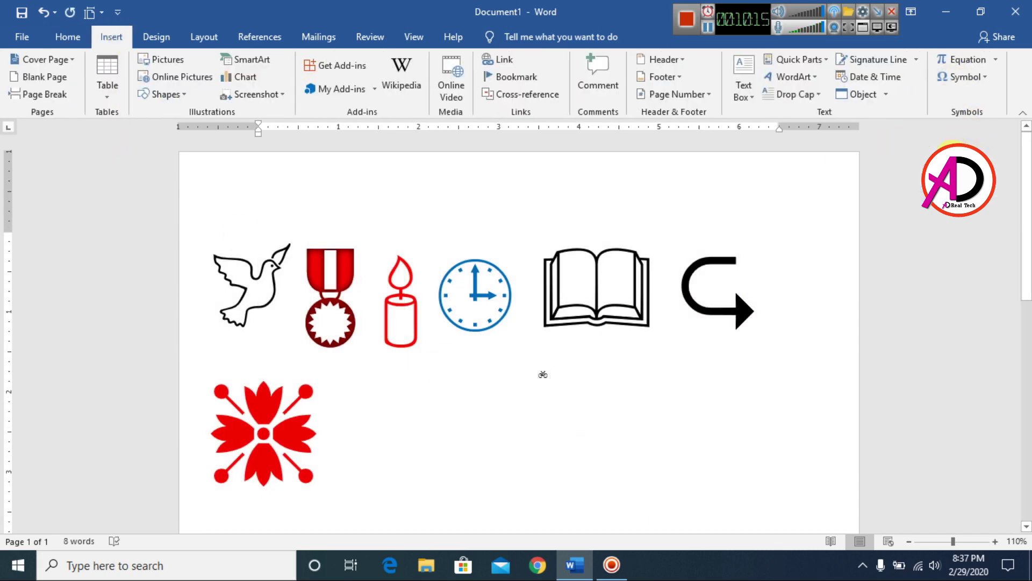
Open the full symbol collection and examine the characters of the 08 Underground and 09Akruti Image fonts
{"action": "left_click", "coordinate": [962, 77]}
{"action": "left_click", "coordinate": [962, 190]}
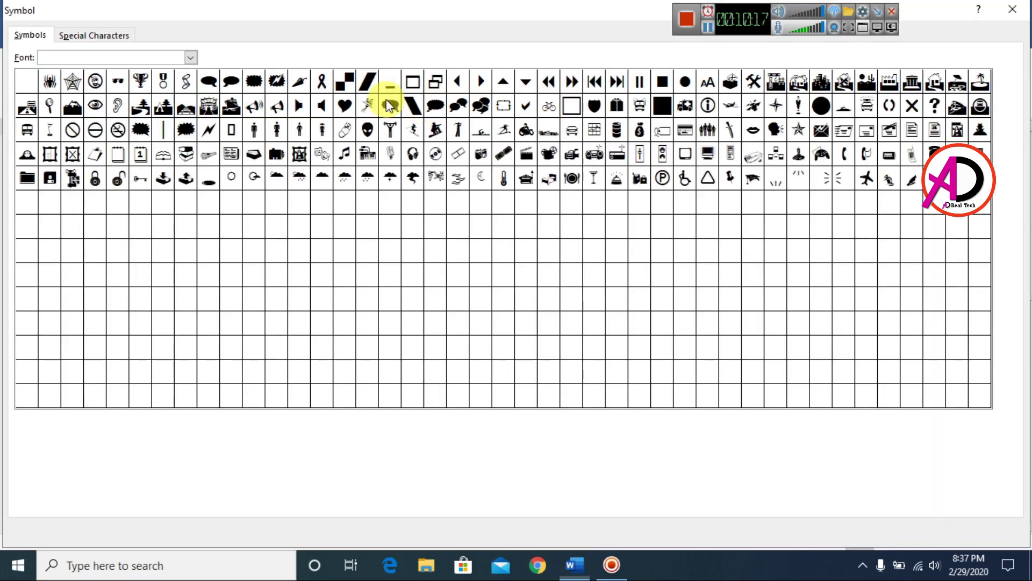
{"action": "left_click", "coordinate": [191, 57]}
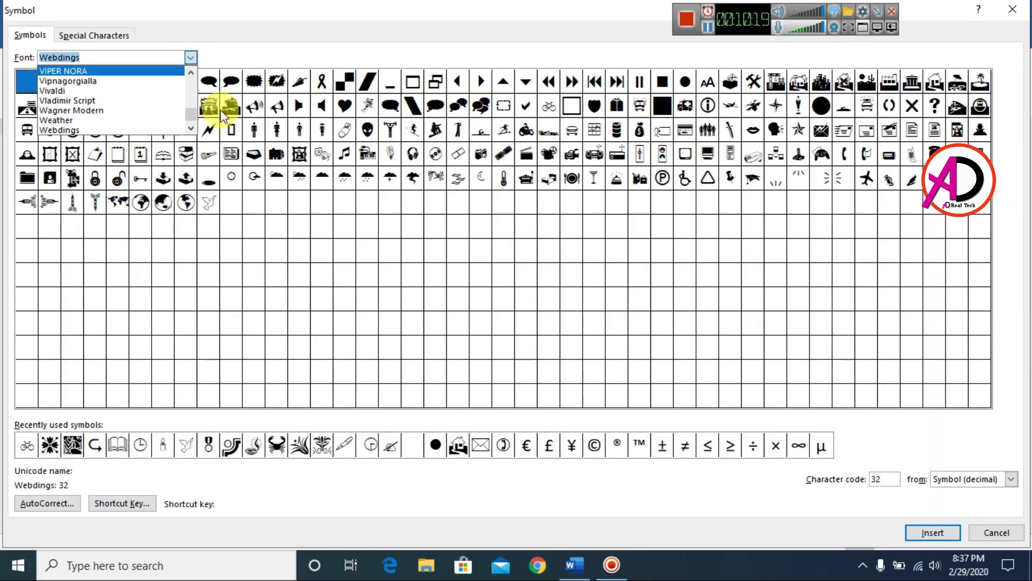
{"action": "left_click_drag", "start_coordinate": [197, 118], "coordinate": [196, 83]}
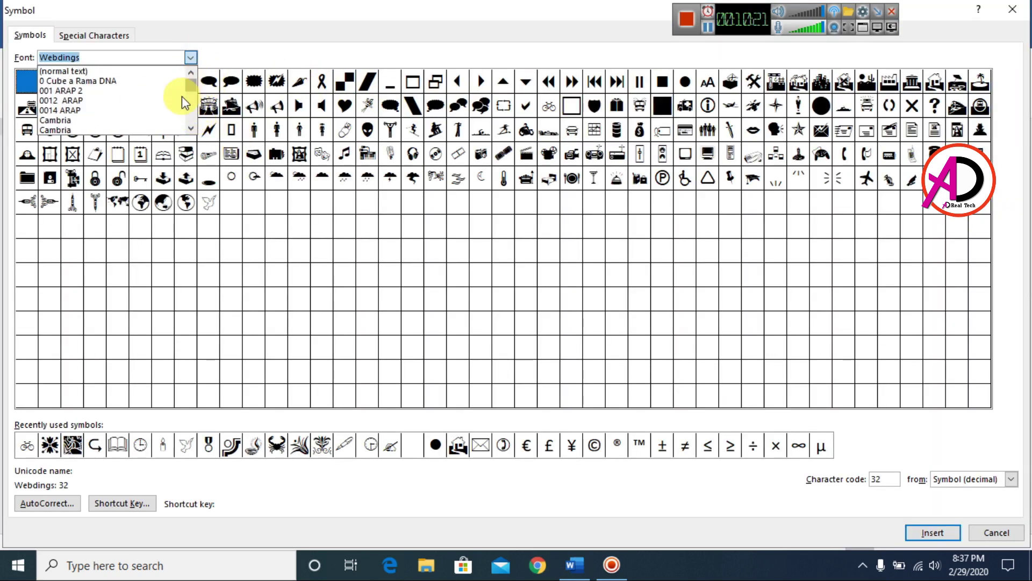
{"action": "scroll", "coordinate": [144, 107], "scroll_direction": "down", "scroll_amount": 3}
{"action": "left_click", "coordinate": [104, 87]}
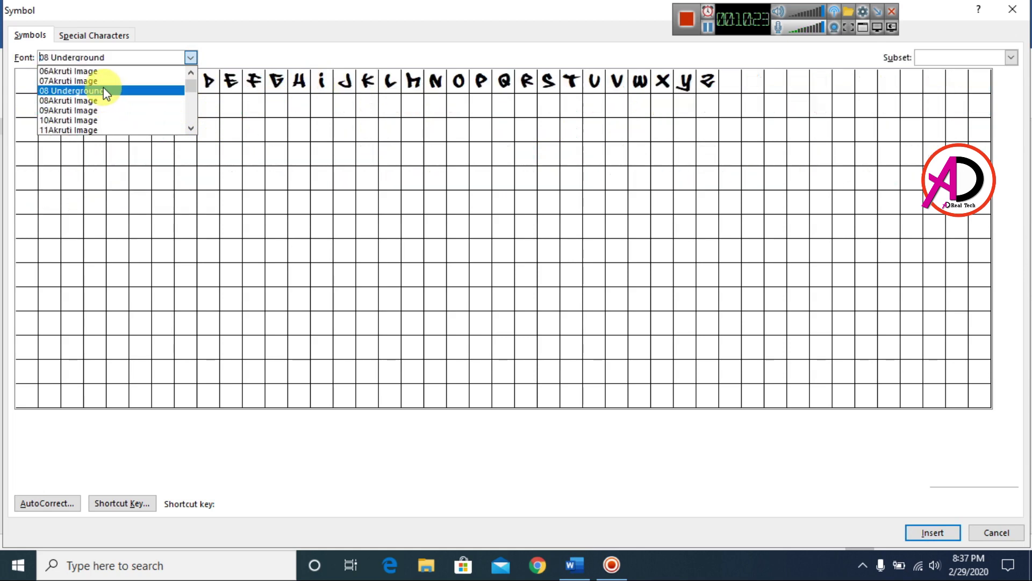
{"action": "left_click", "coordinate": [273, 81]}
{"action": "left_click", "coordinate": [321, 82]}
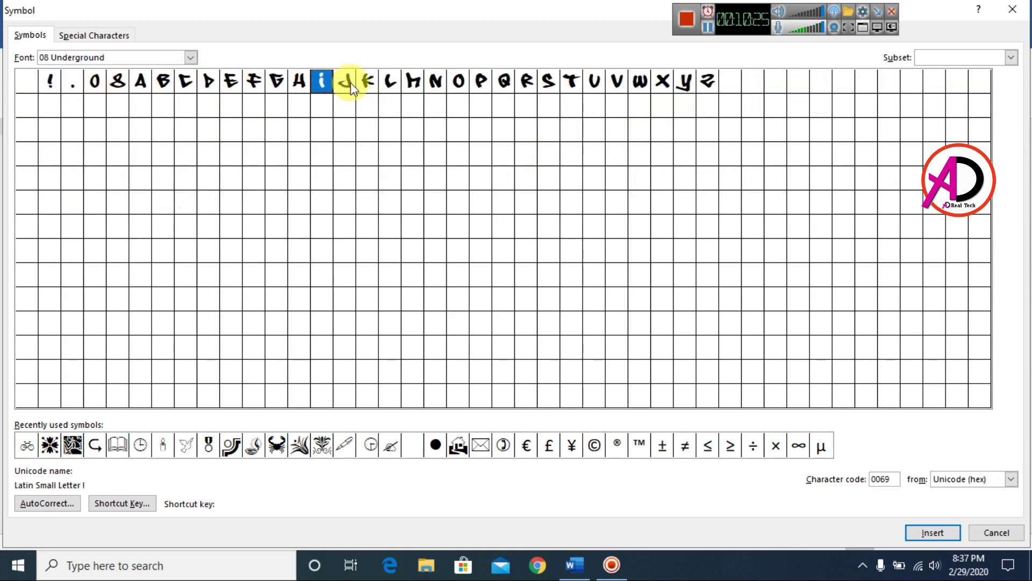
{"action": "left_click", "coordinate": [192, 58]}
{"action": "left_click", "coordinate": [108, 114]}
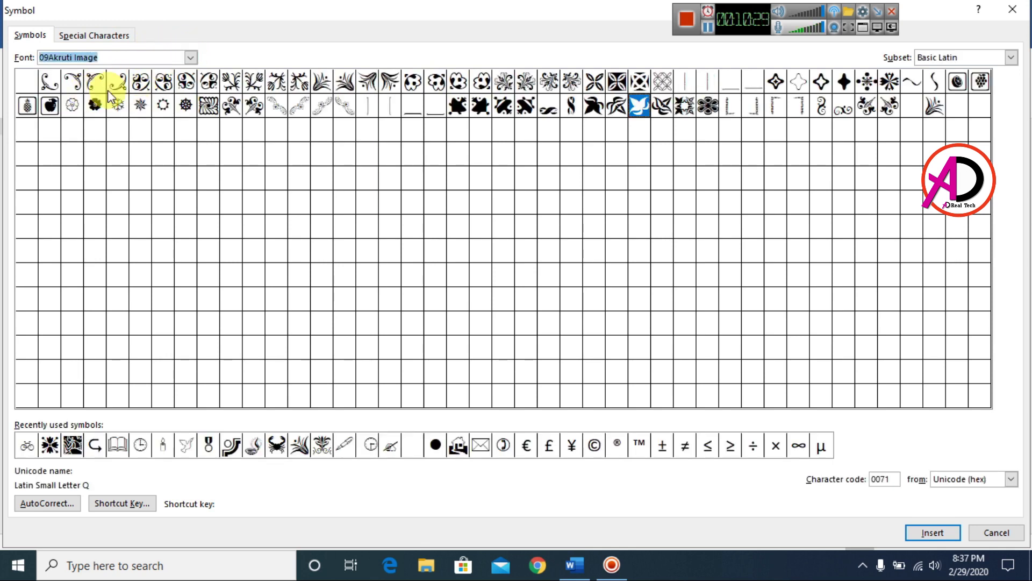
{"action": "left_click_drag", "start_coordinate": [109, 91], "coordinate": [503, 82]}
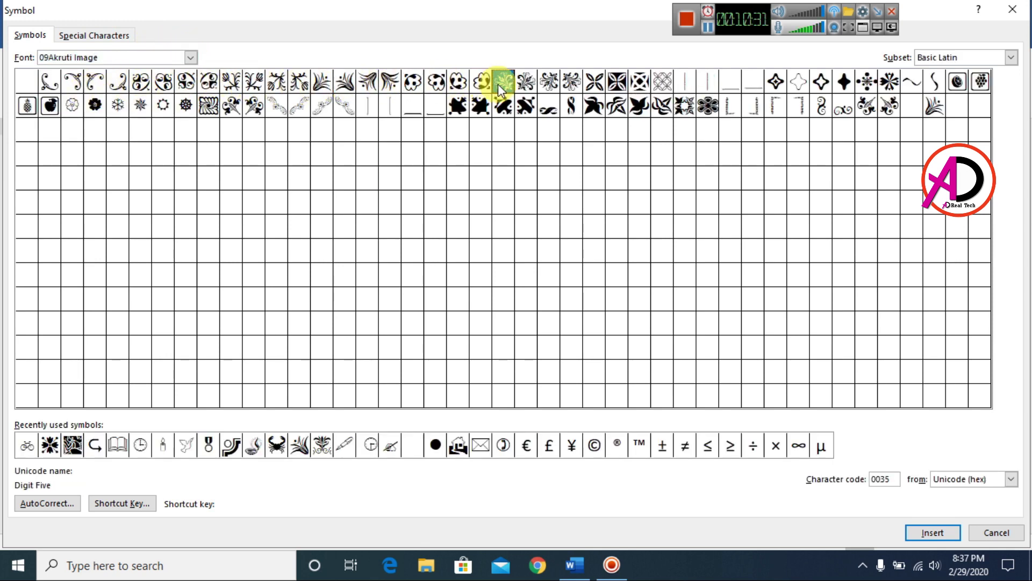
Examine the characters of the 12Akruti Image, 10Akruti Image and 06Akruti Image fonts in the symbol collection
{"action": "left_click", "coordinate": [191, 56]}
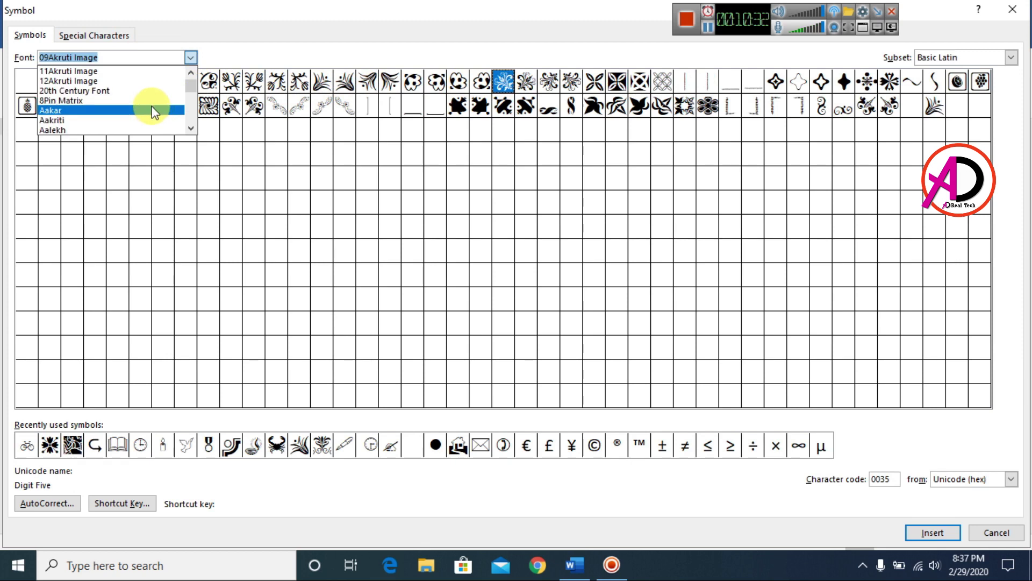
{"action": "left_click", "coordinate": [120, 81]}
{"action": "left_click_drag", "start_coordinate": [295, 115], "coordinate": [204, 80]}
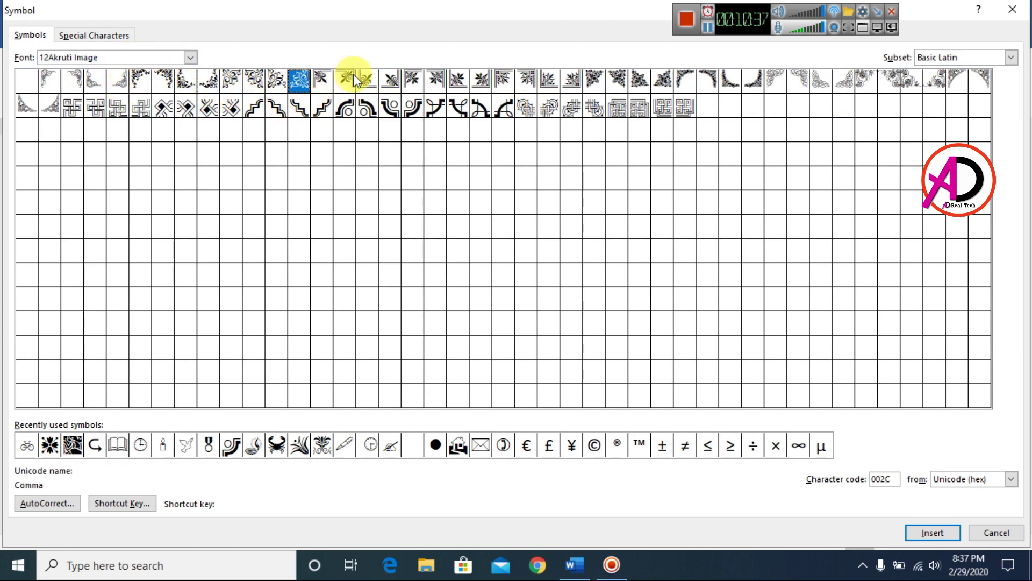
{"action": "left_click", "coordinate": [481, 79]}
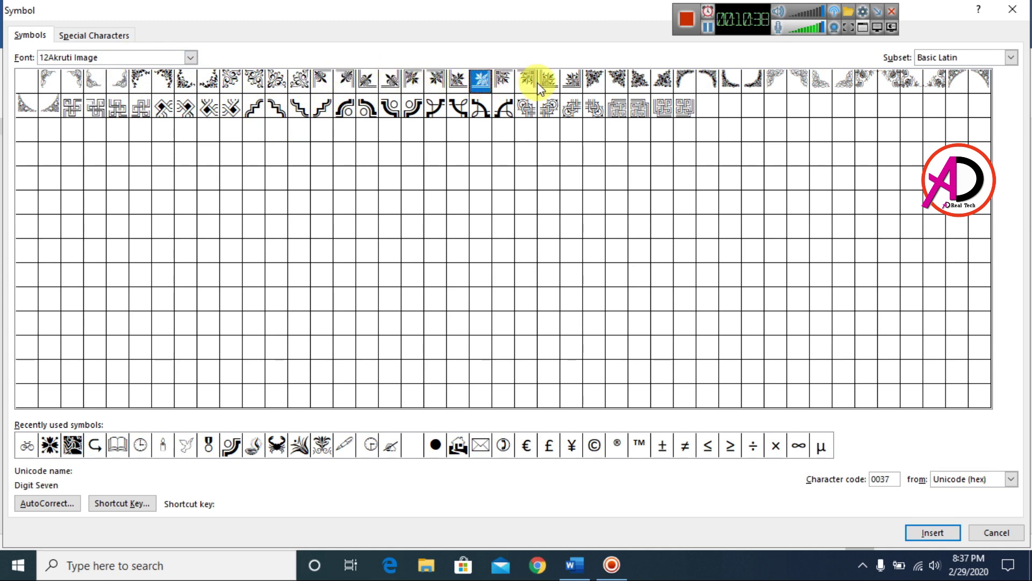
{"action": "left_click", "coordinate": [191, 57]}
{"action": "left_click", "coordinate": [148, 83]}
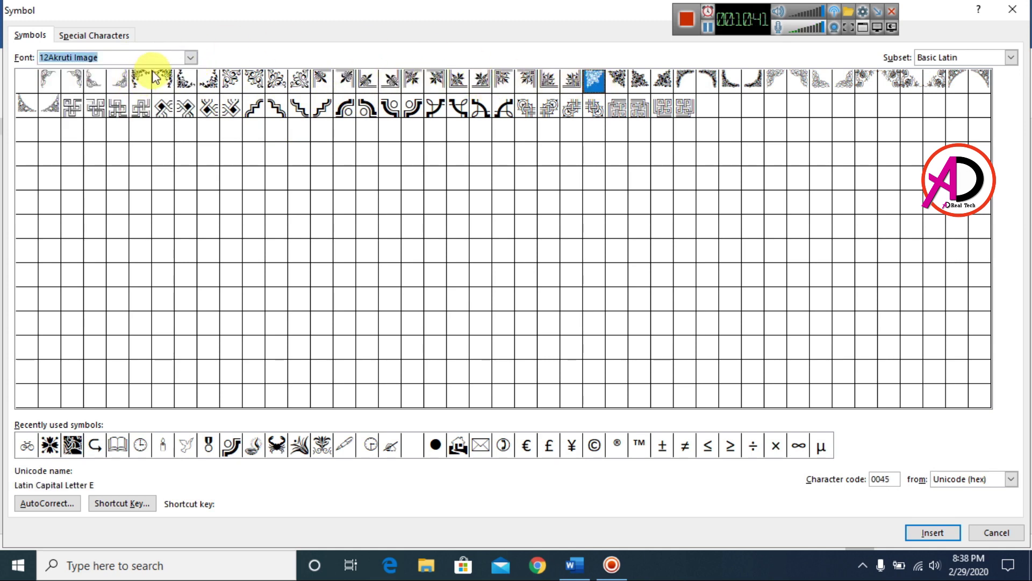
{"action": "left_click", "coordinate": [190, 57]}
{"action": "left_click", "coordinate": [108, 92]}
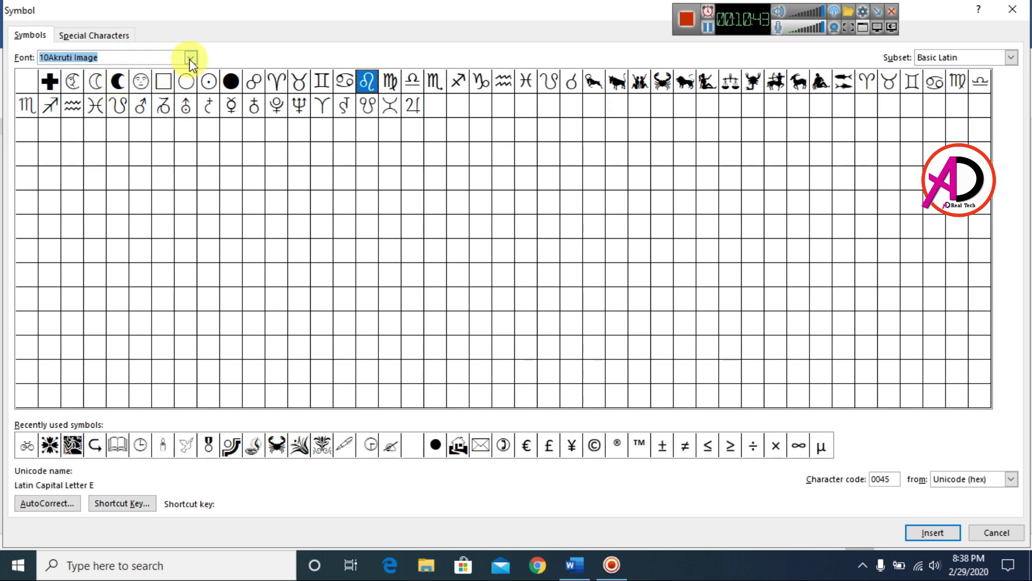
{"action": "left_click", "coordinate": [189, 59]}
{"action": "left_click", "coordinate": [98, 96]}
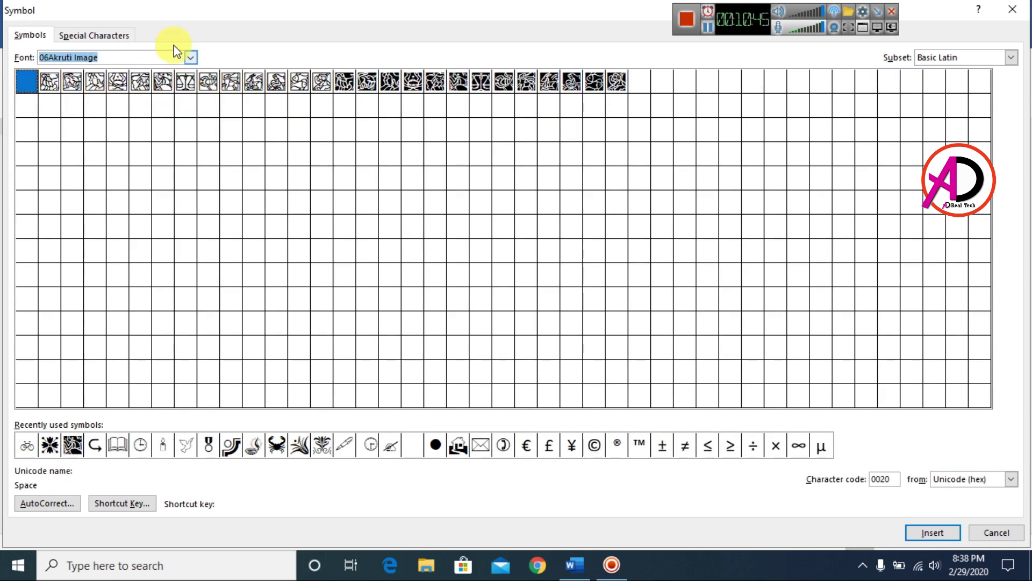
Insert the leafy scroll ornament with character code 0055 from the 02Akruti Image font and close the symbol collection
{"action": "left_click", "coordinate": [191, 57]}
{"action": "left_click", "coordinate": [95, 90]}
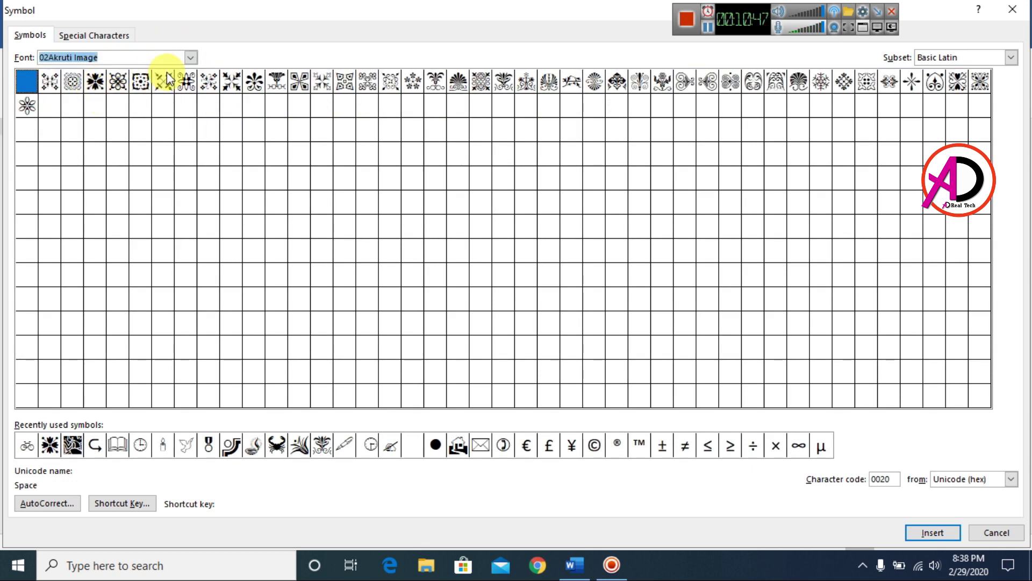
{"action": "left_click", "coordinate": [190, 59]}
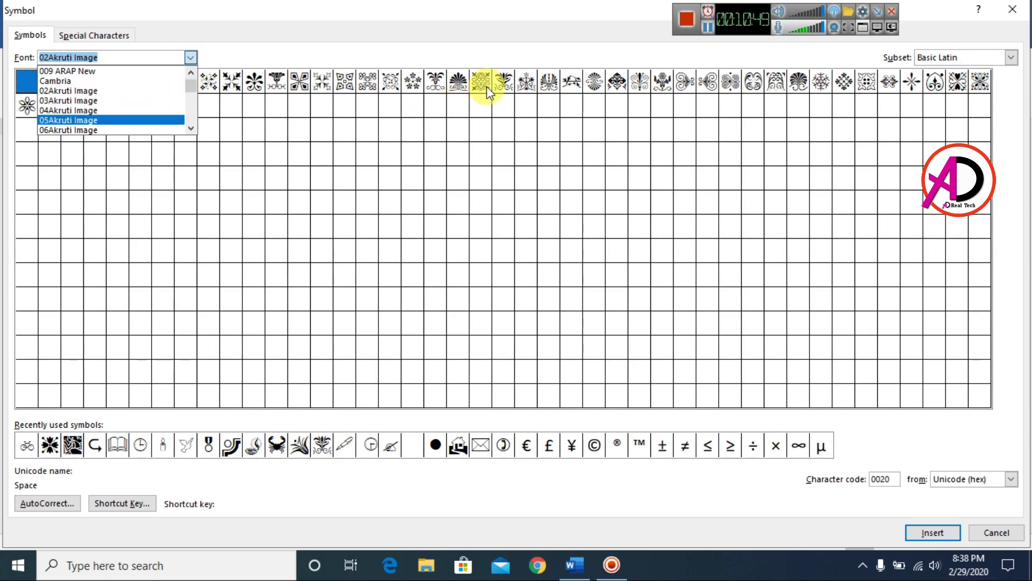
{"action": "left_click", "coordinate": [512, 83]}
{"action": "left_click", "coordinate": [930, 533]}
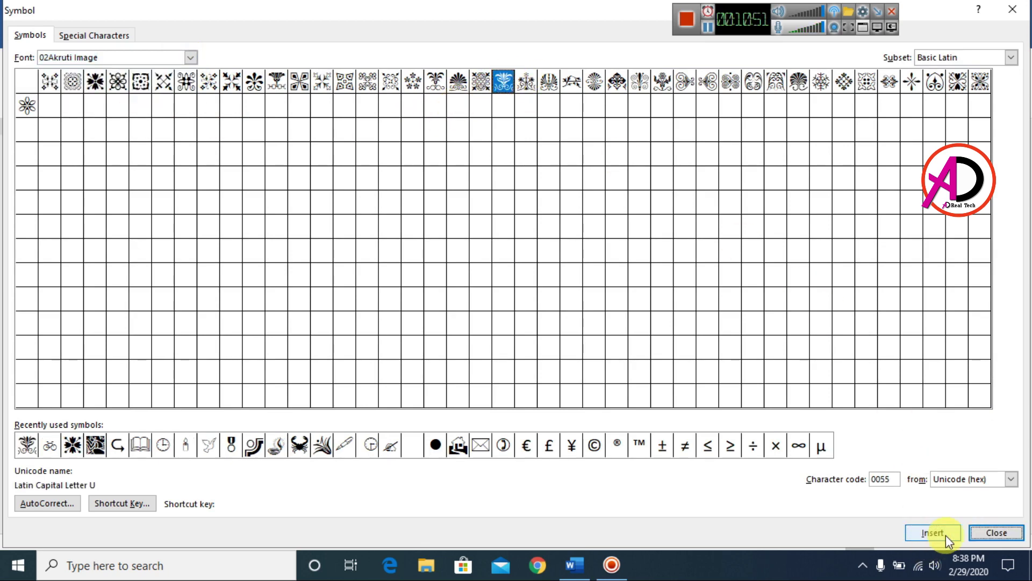
{"action": "left_click", "coordinate": [994, 532]}
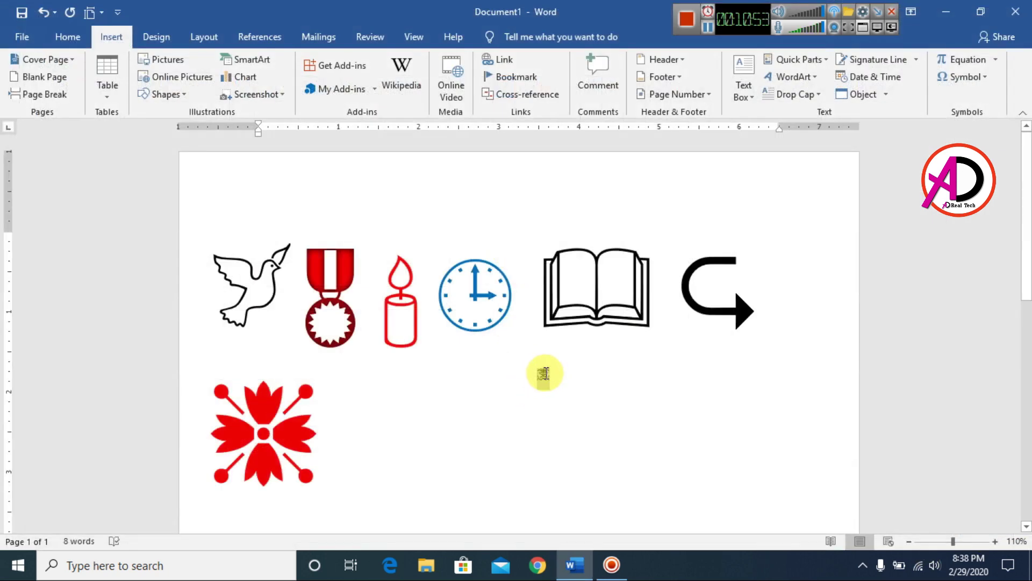
Select the inserted ornament symbol below the clock and book and convert it to WordArt in a black fill style
{"action": "double_click", "coordinate": [543, 373]}
{"action": "left_click", "coordinate": [796, 77]}
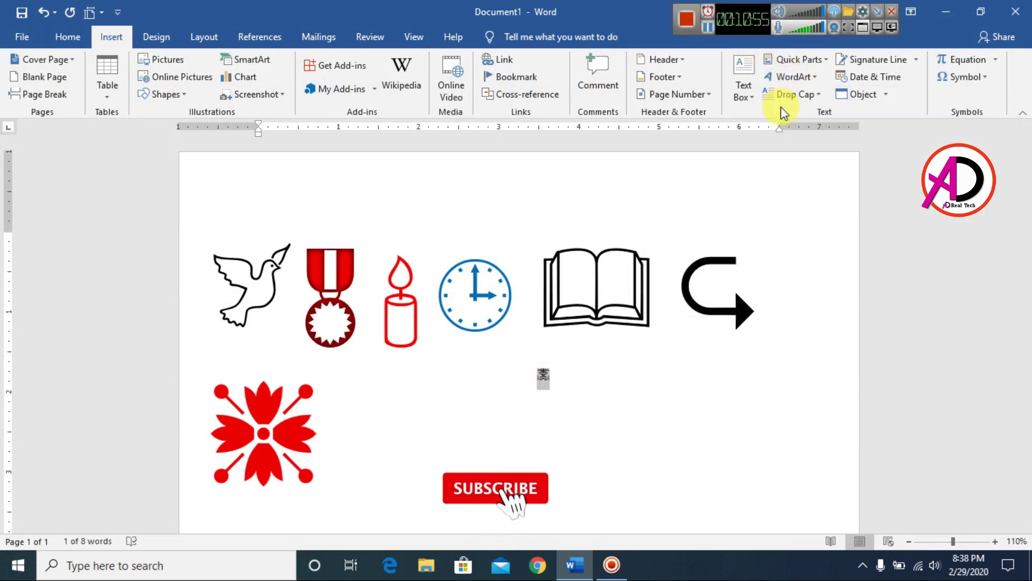
{"action": "left_click_drag", "start_coordinate": [307, 230], "coordinate": [531, 393]}
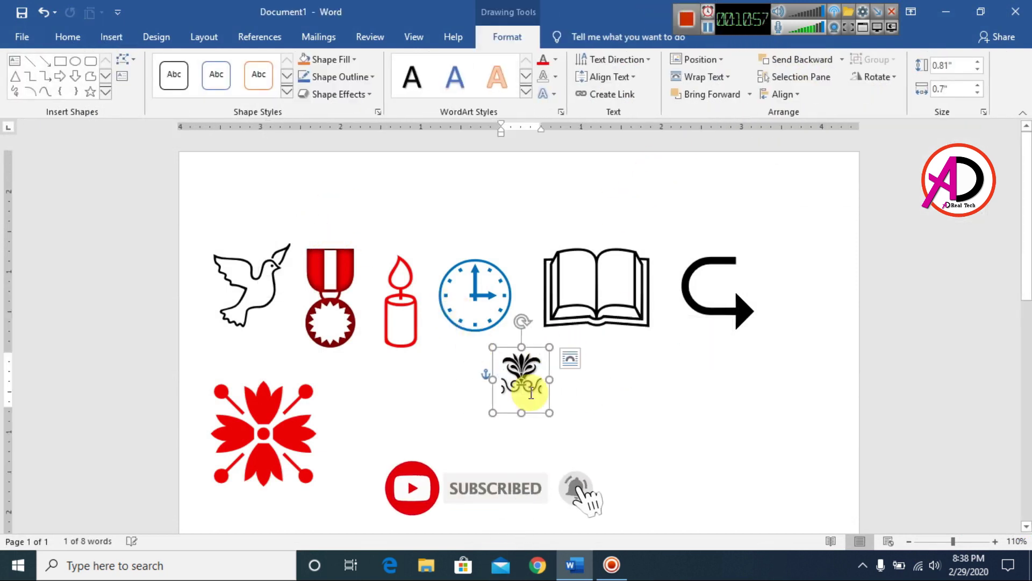
Enlarge the ornament WordArt to about 2.3" high by 2.01" wide, move it beside the red flower, and deselect it
{"action": "key", "text": "ctrl+shift+greater"}
{"action": "key", "text": "ctrl+shift+greater"}
{"action": "key", "text": "ctrl+shift+greater"}
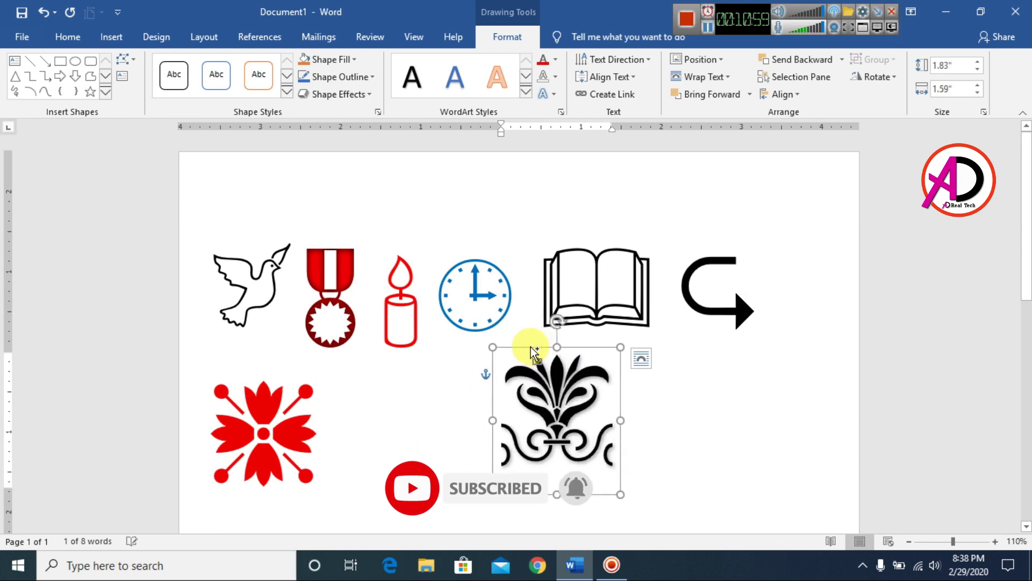
{"action": "key", "text": "ctrl+shift+greater"}
{"action": "key", "text": "ctrl+shift+greater"}
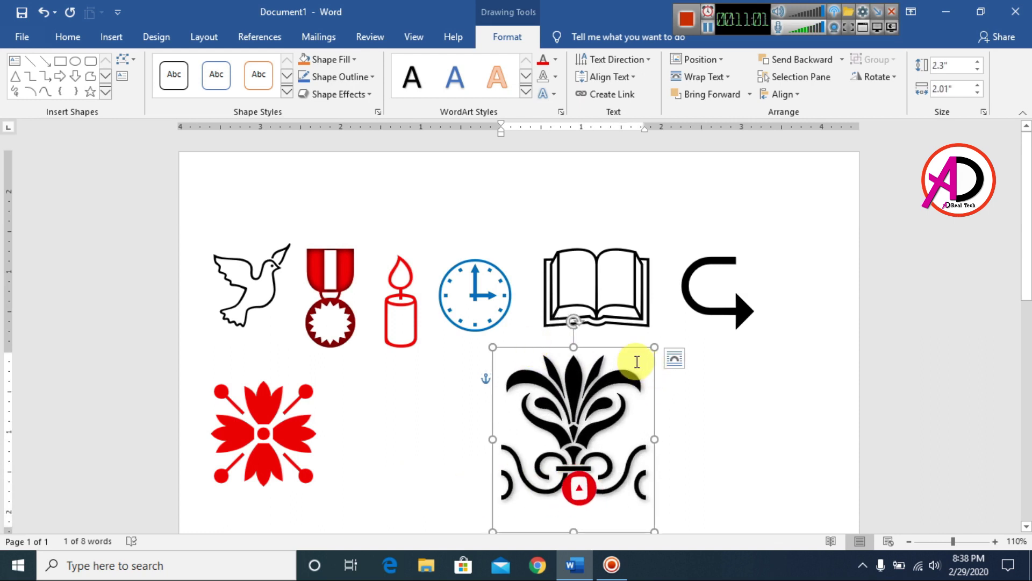
{"action": "left_click_drag", "start_coordinate": [618, 345], "coordinate": [484, 357]}
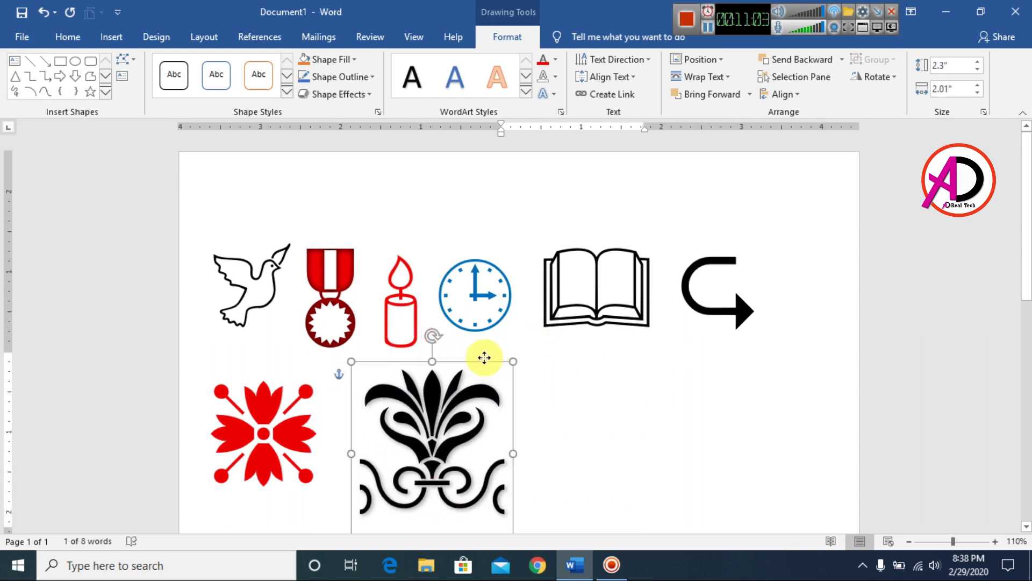
{"action": "left_click", "coordinate": [640, 407]}
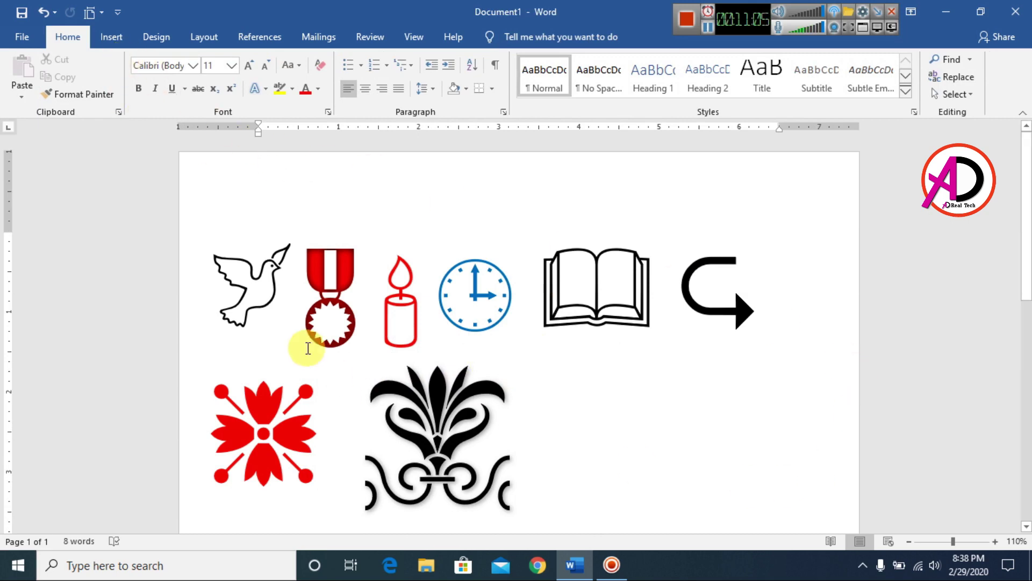